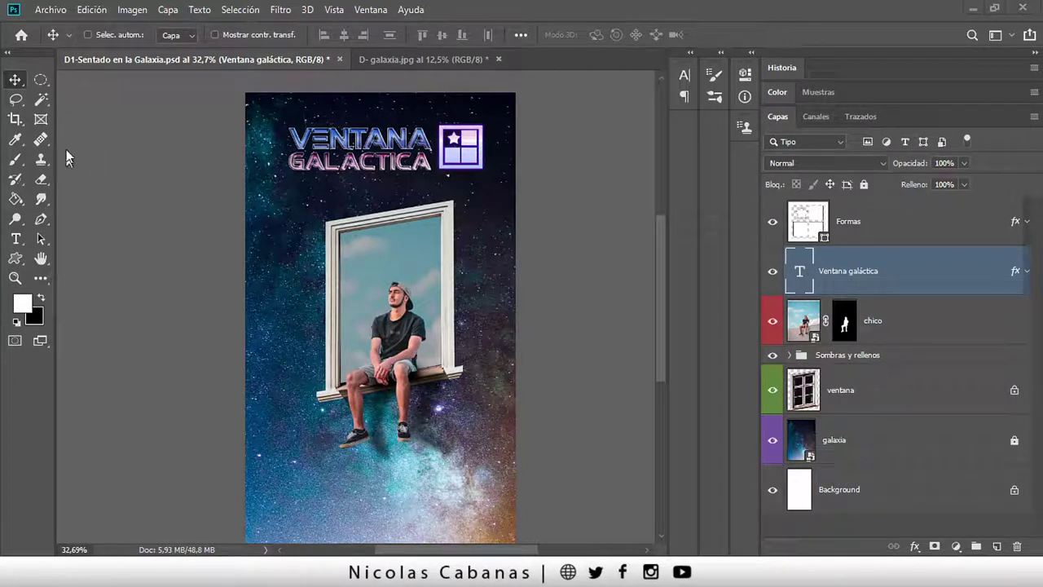
Browse the Edit menu commands and close it without choosing one.
left_click(91, 9)
left_click(91, 9)
left_click(92, 9)
left_click(539, 16)
Undock the Move tool options bar, switching briefly to Marquee and back to Move.
left_click_drag(18, 42, 101, 196)
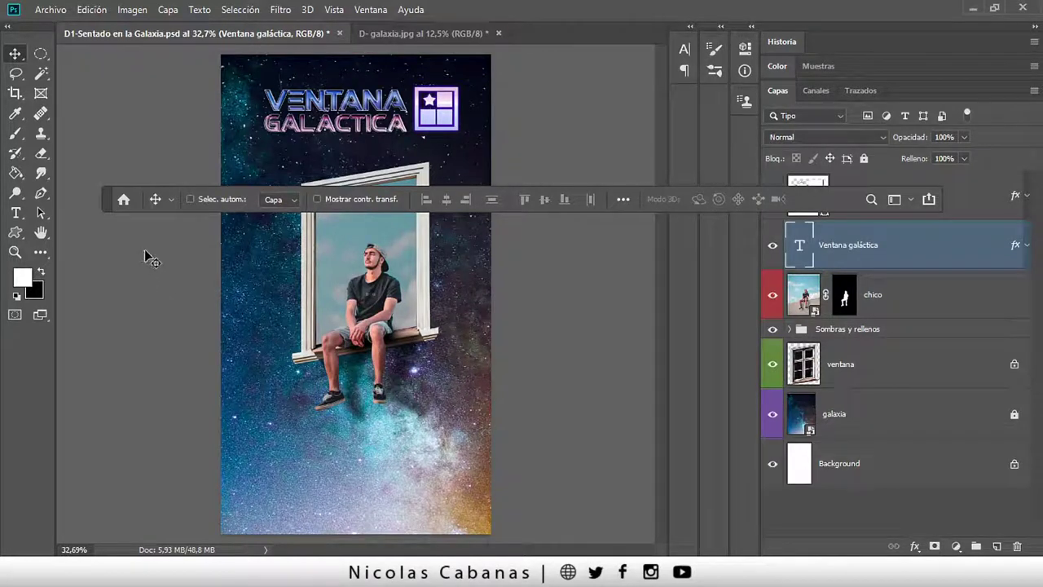
left_click(40, 55)
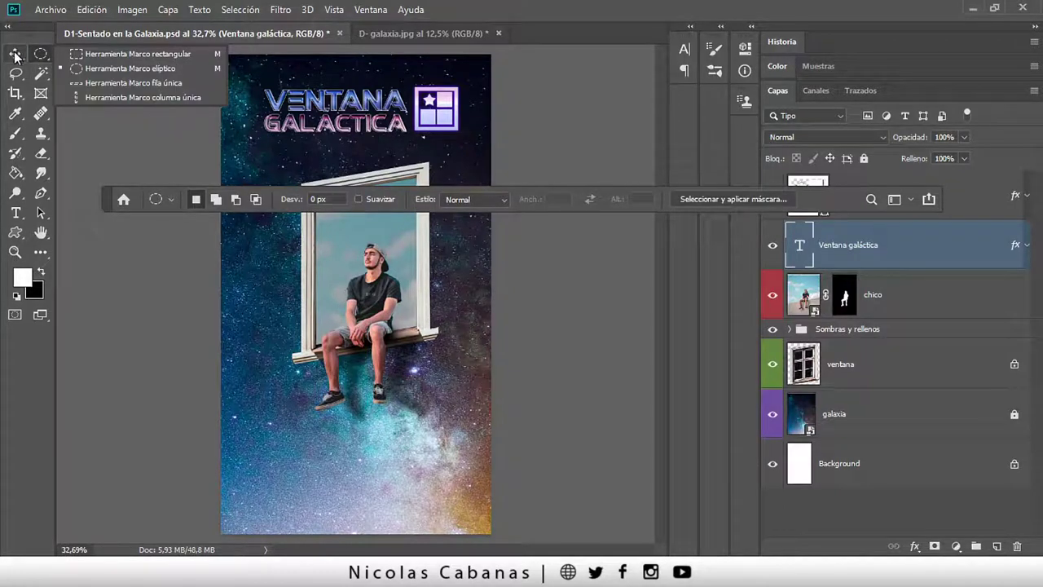
left_click(14, 54)
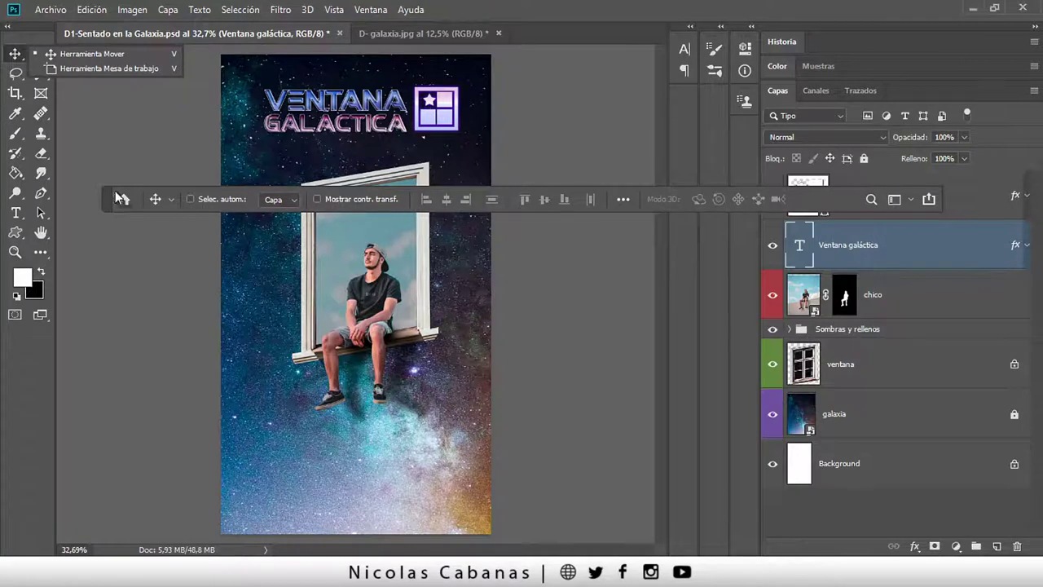
Reposition the floating options bar over the lower canvas and show the Ventana panel list.
left_click_drag(109, 203, 51, 521)
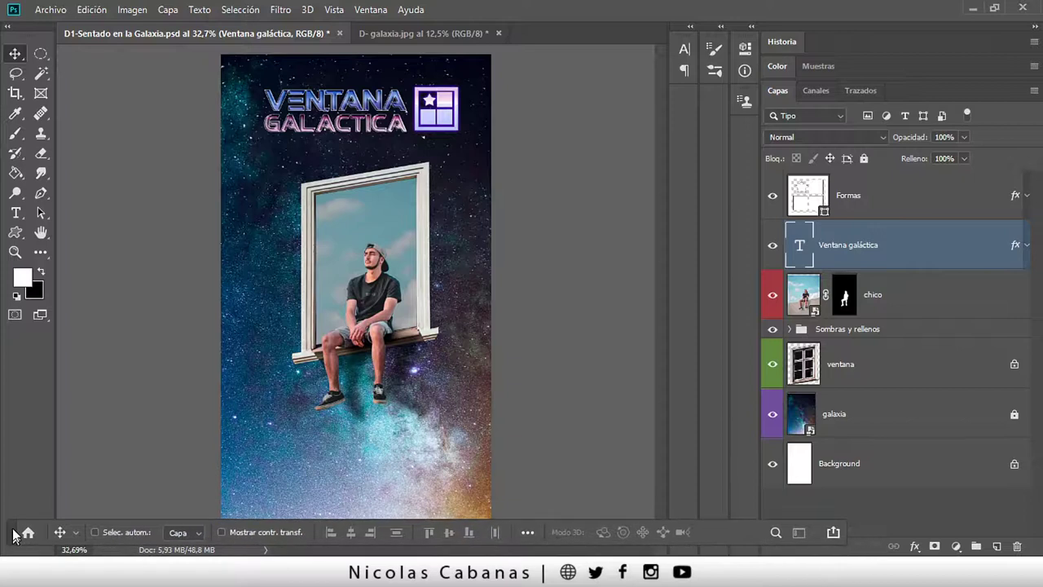
mouse_move(51, 522)
left_mouse_down()
mouse_move(802, 550)
mouse_move(27, 42)
mouse_move(85, 19)
mouse_move(68, 49)
mouse_move(300, 190)
left_mouse_up()
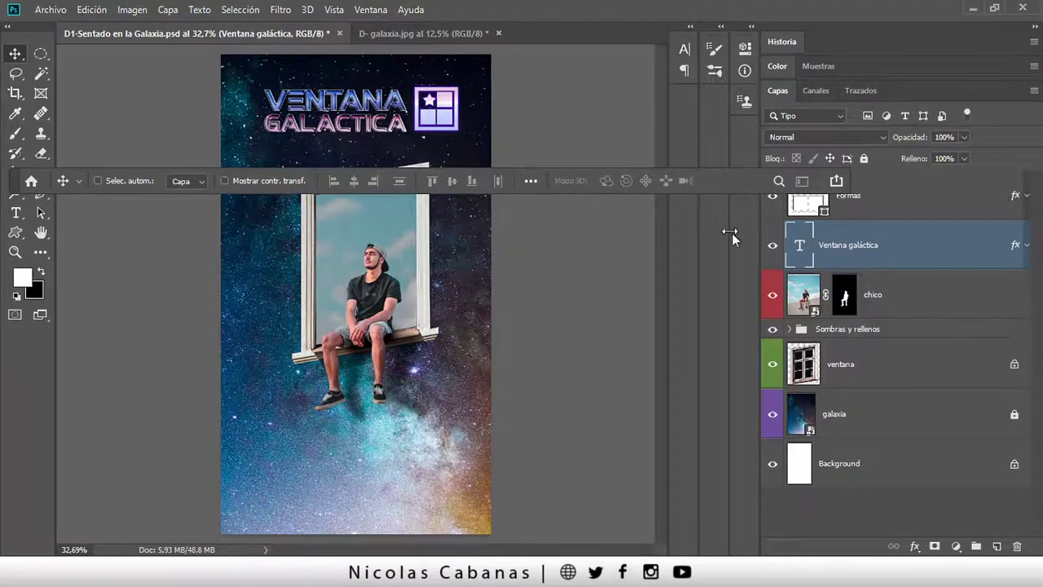
left_click_drag(45, 180, 96, 375)
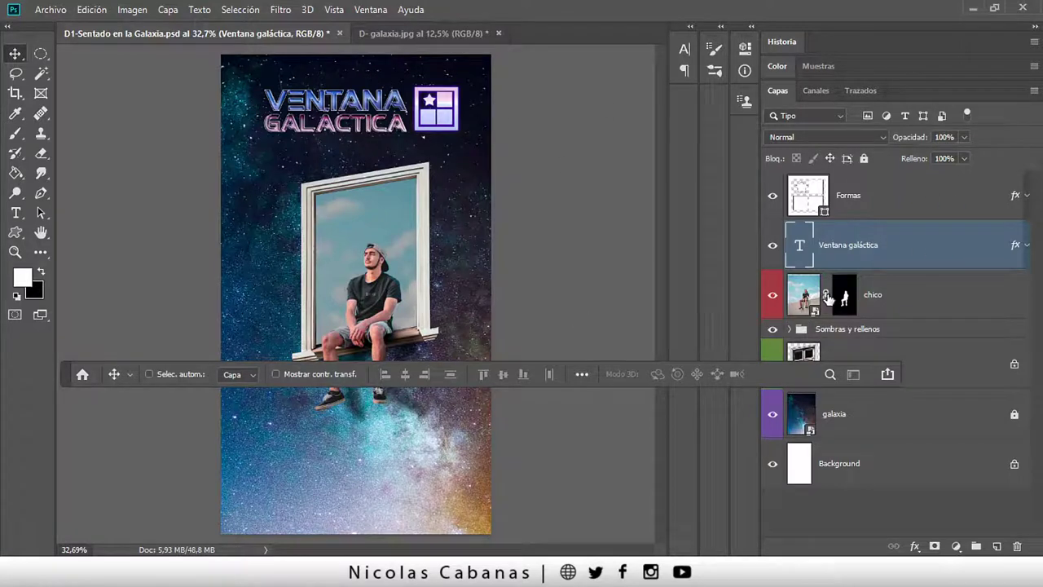
left_click(373, 9)
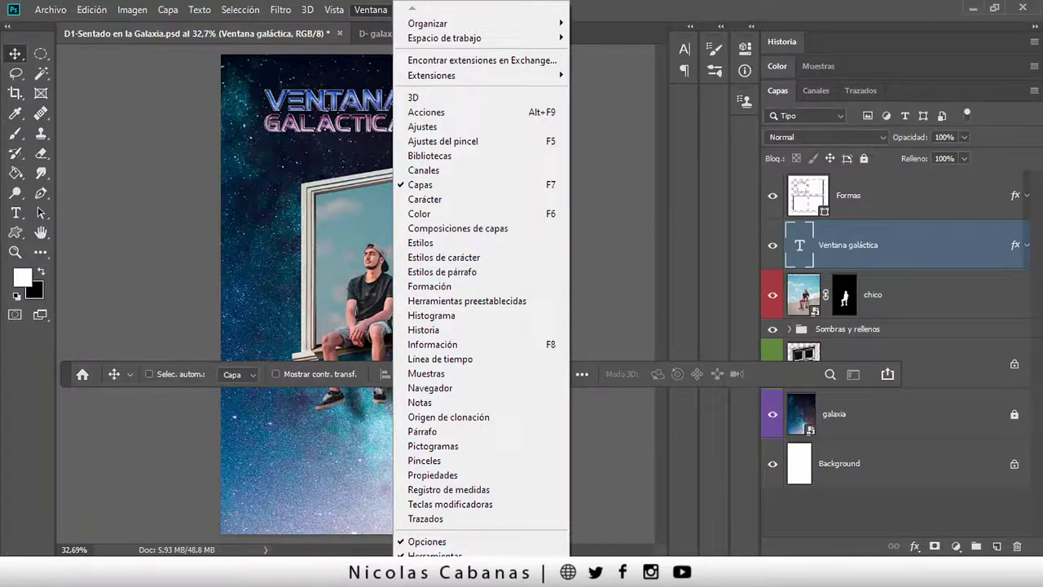
Hide and then re-show the Opciones bar from the Ventana menu.
key("Escape")
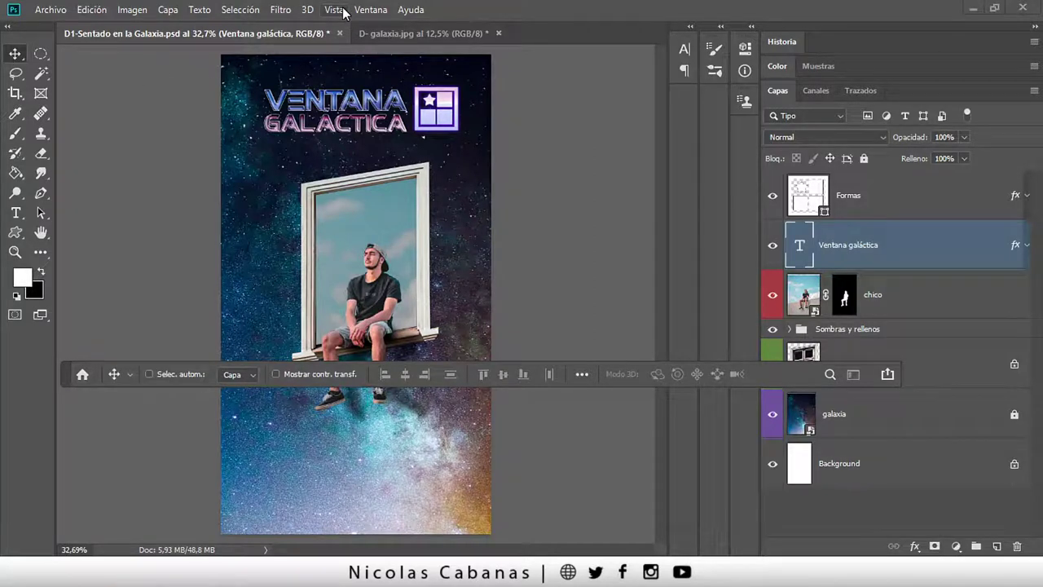
left_click(368, 9)
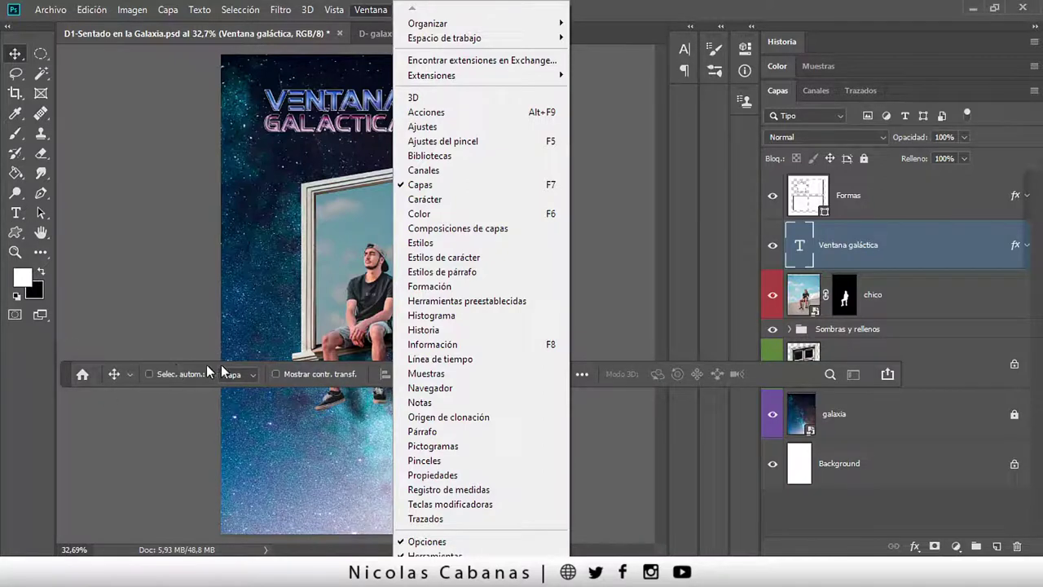
left_click(429, 543)
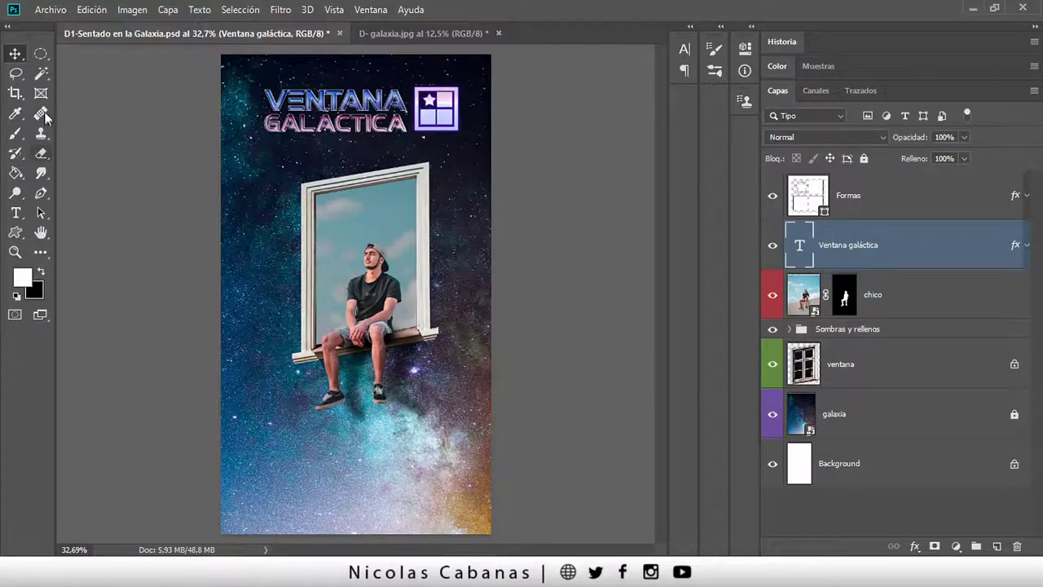
left_click(371, 10)
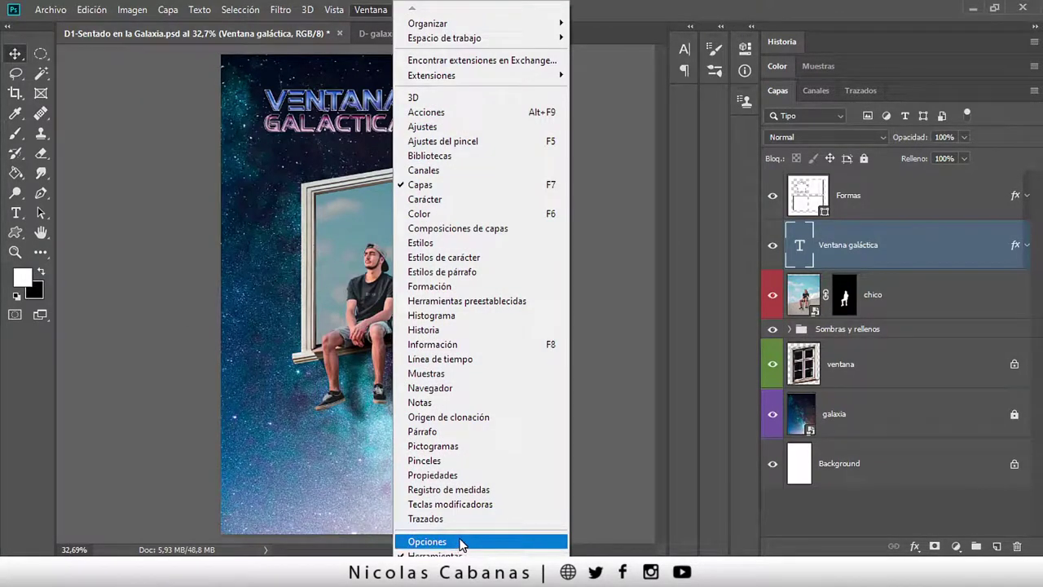
left_click(461, 542)
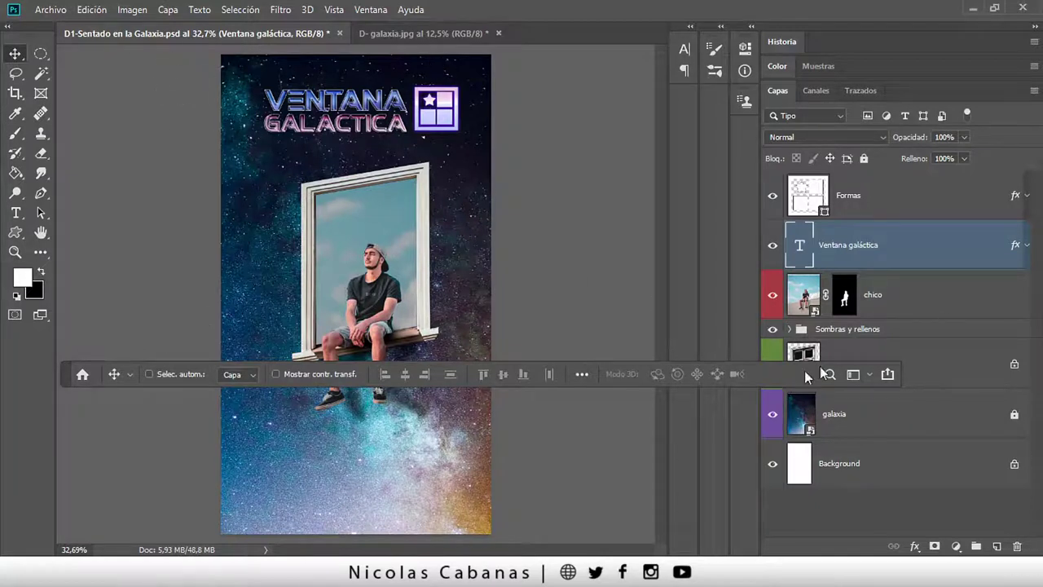
Restore the Aspectos esenciales workspace to its default layout.
left_click(380, 9)
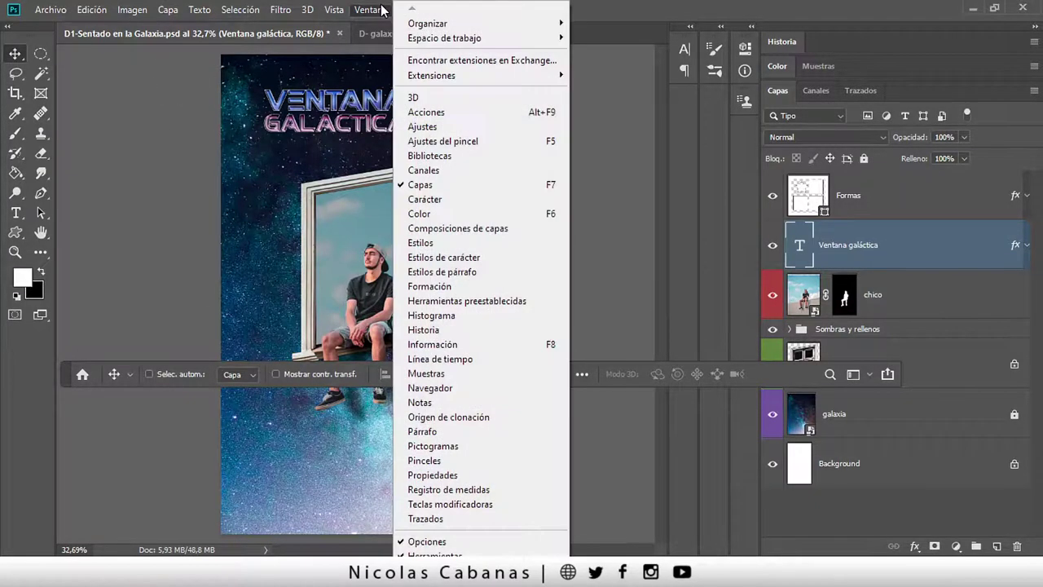
mouse_move(444, 38)
left_click(518, 42)
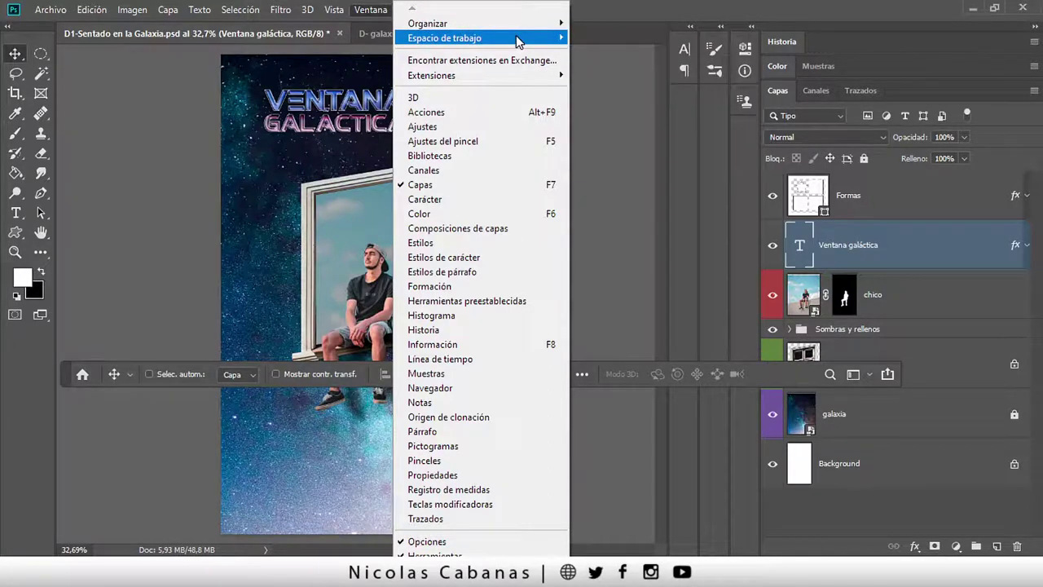
left_click(518, 42)
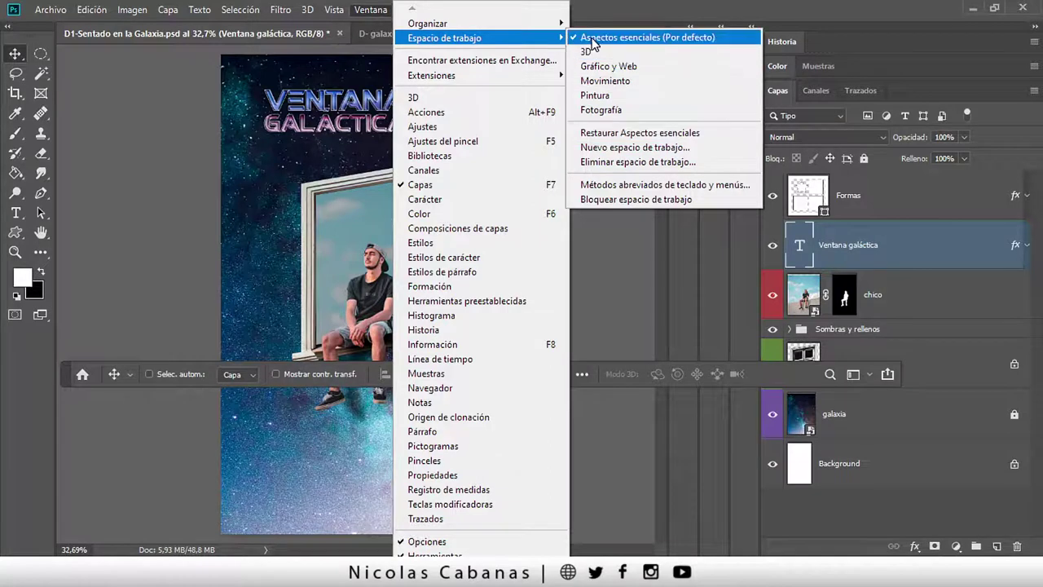
left_click(668, 135)
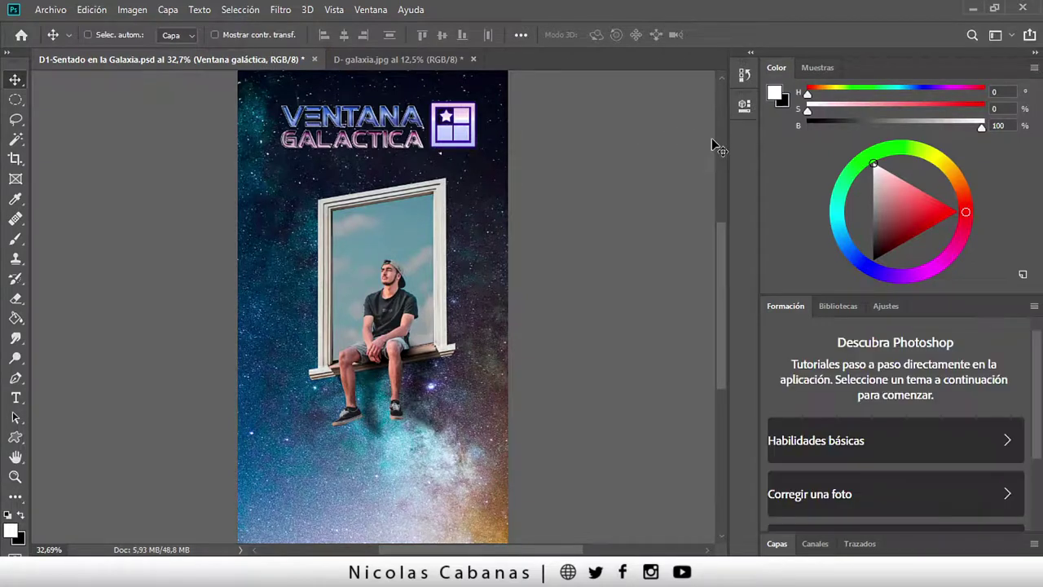
Collapse the Formación and Color panels, expand Capas, and show tools in two columns.
double_click(781, 305)
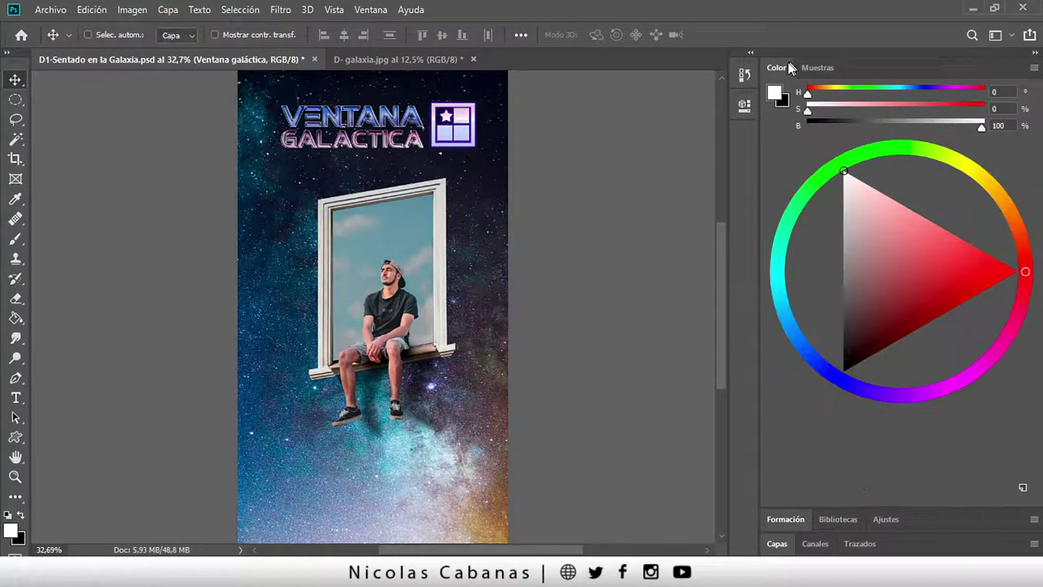
double_click(778, 67)
left_click(774, 122)
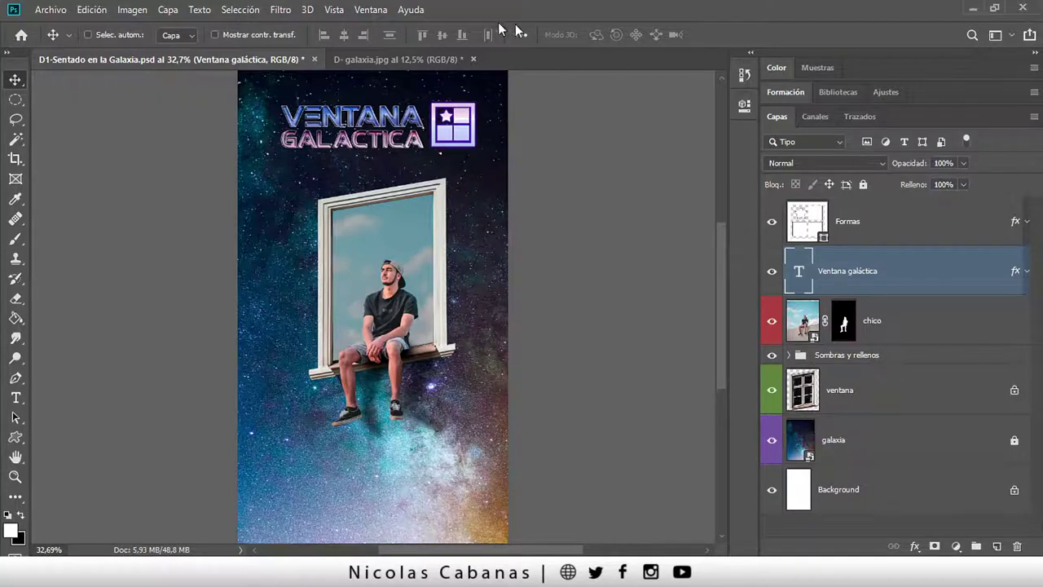
left_click(5, 56)
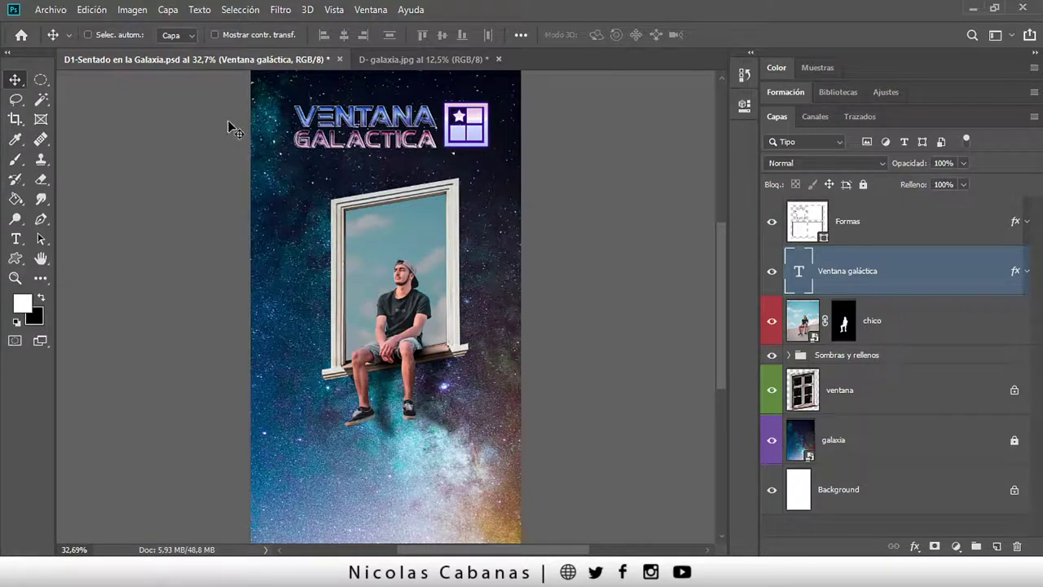
Dock the Historia panel above Capas and step back to an Arrastrar trazados state.
left_click(368, 10)
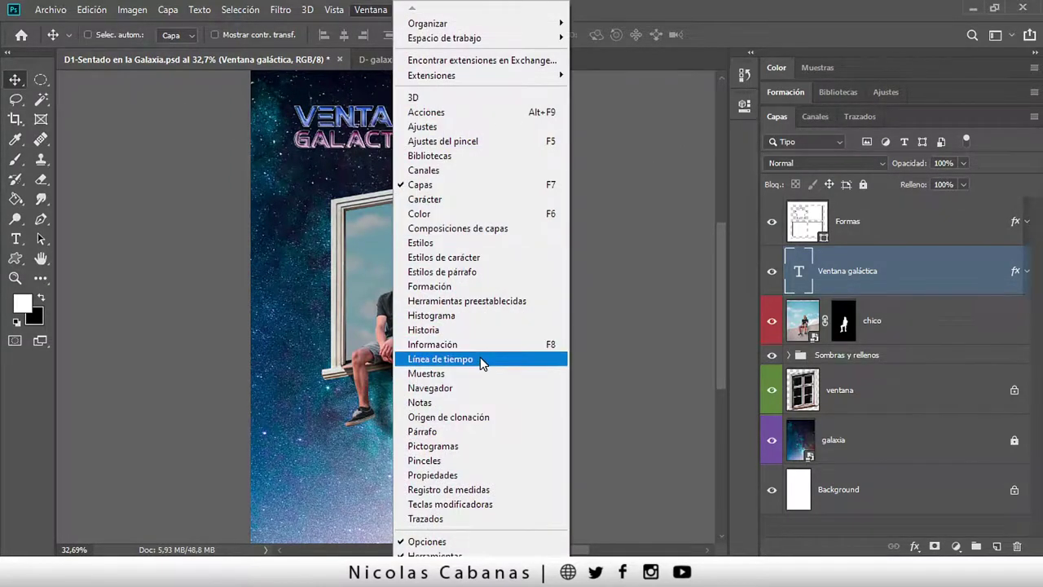
left_click(478, 329)
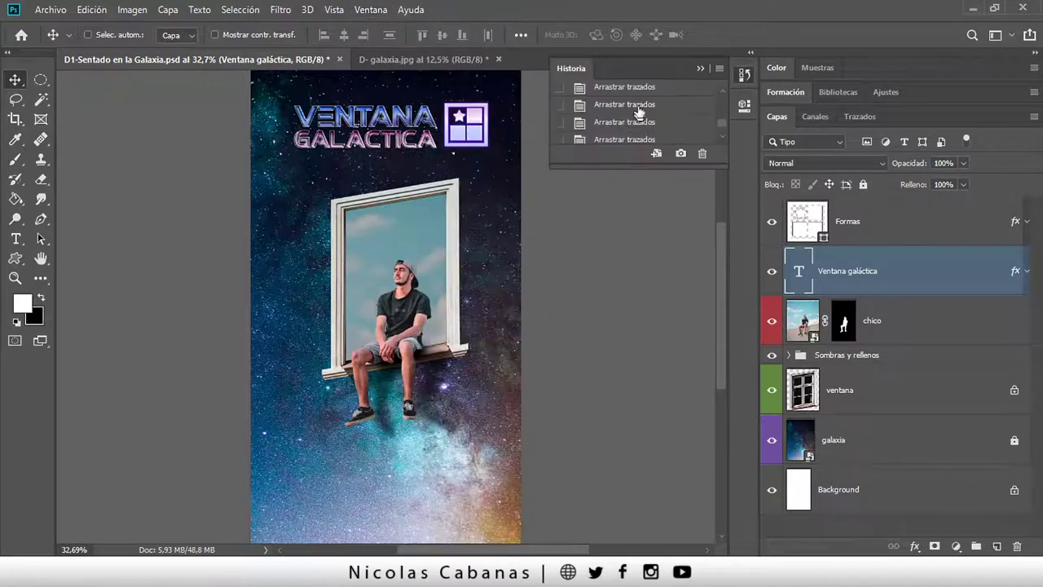
left_click_drag(651, 66, 887, 56)
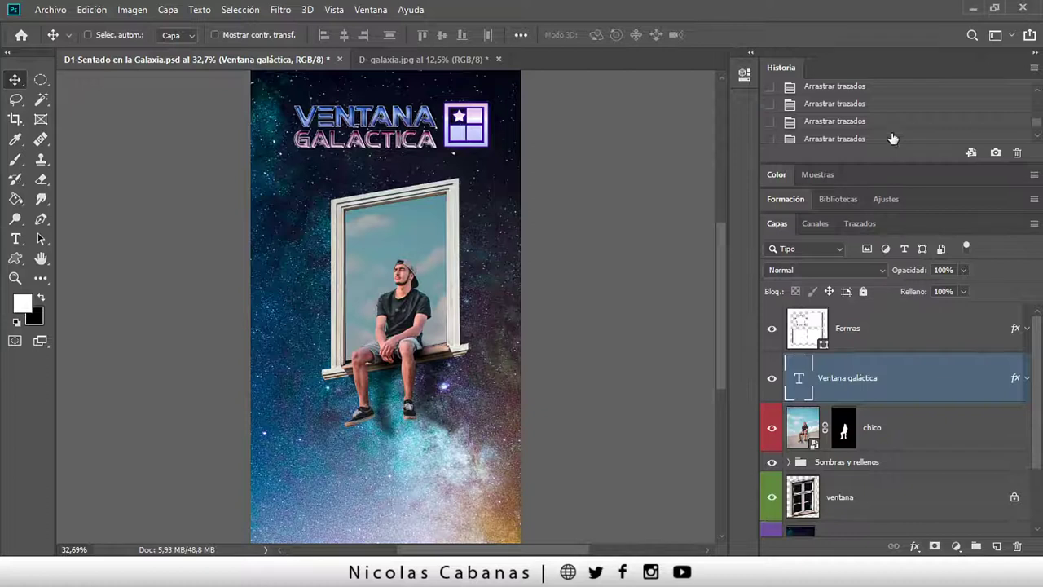
scroll(880, 114, "up", 2)
left_click(863, 100)
Close the Formación panel group and collapse Color and Muestras to icons.
left_click_drag(927, 205, 399, 186)
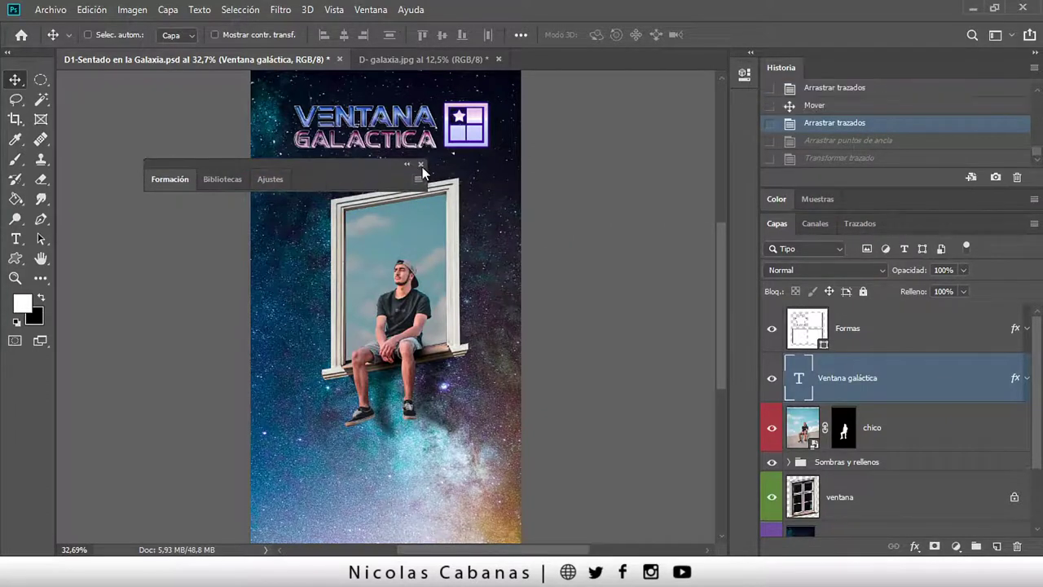
left_click(421, 164)
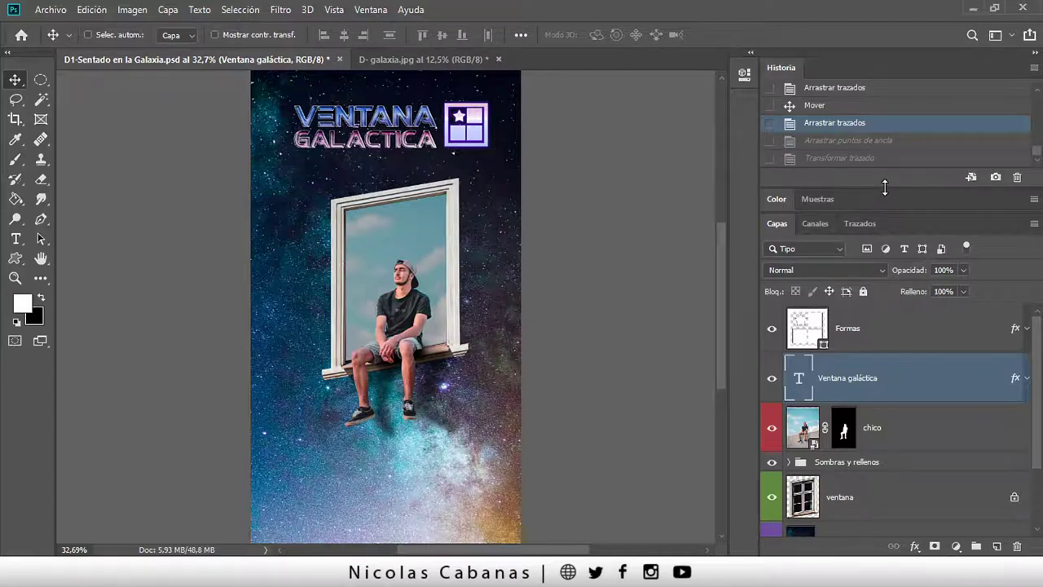
left_click_drag(882, 202, 748, 109)
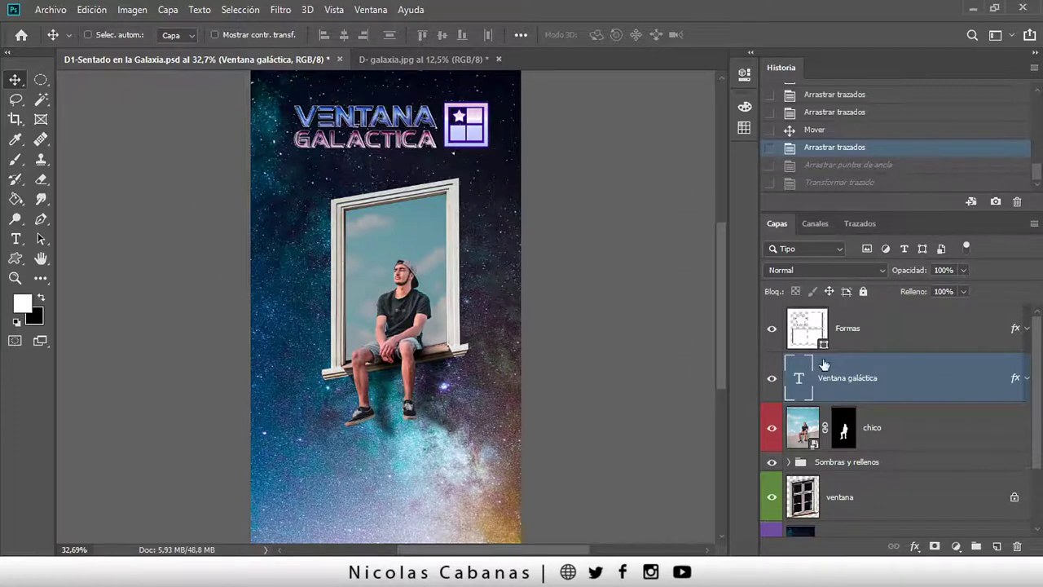
Keep Move as the active tool and browse its tool preset picker before closing it.
right_click(14, 79)
left_click(75, 77)
scroll(896, 135, "up", 10)
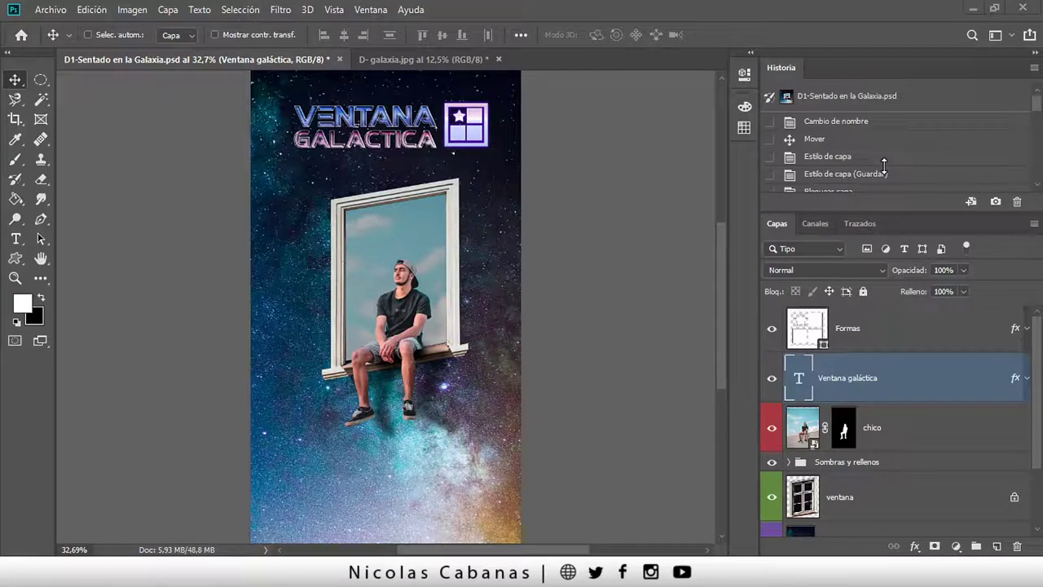
left_click(70, 35)
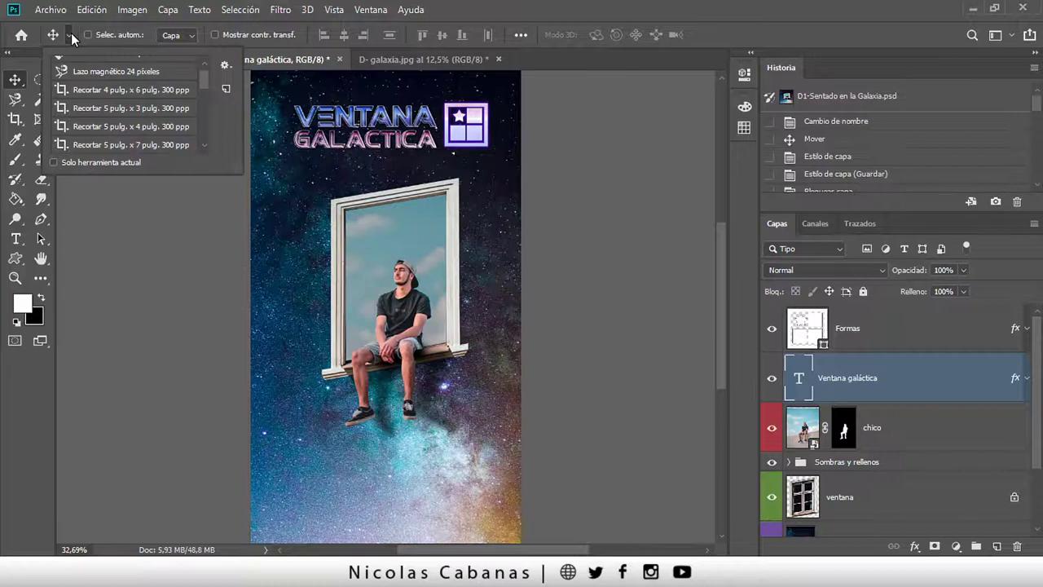
mouse_move(201, 77)
left_mouse_down()
mouse_move(203, 136)
mouse_move(205, 68)
left_mouse_up()
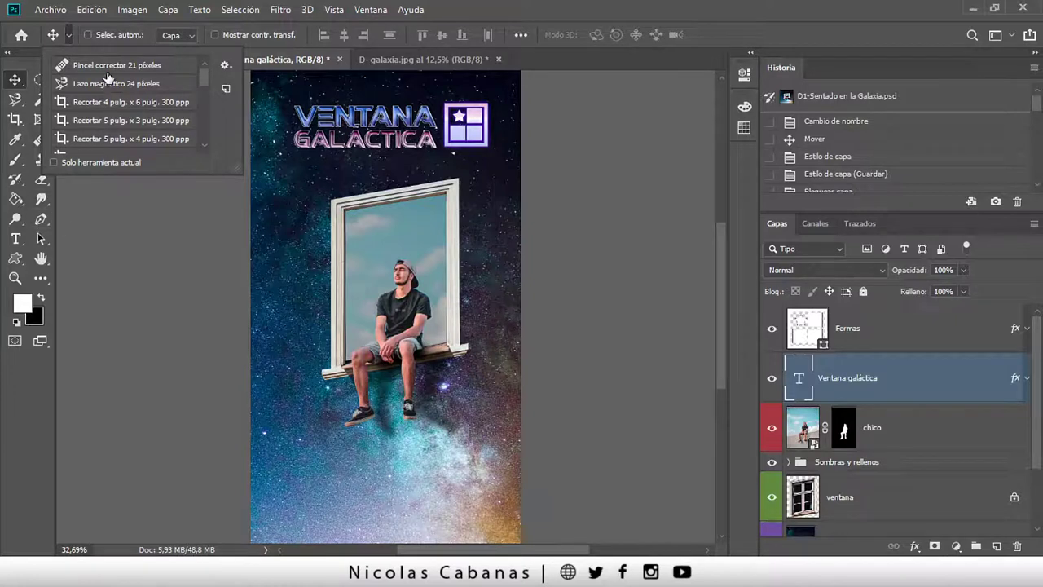
mouse_move(204, 78)
left_mouse_down()
mouse_move(209, 94)
mouse_move(204, 68)
left_mouse_up()
left_click(461, 13)
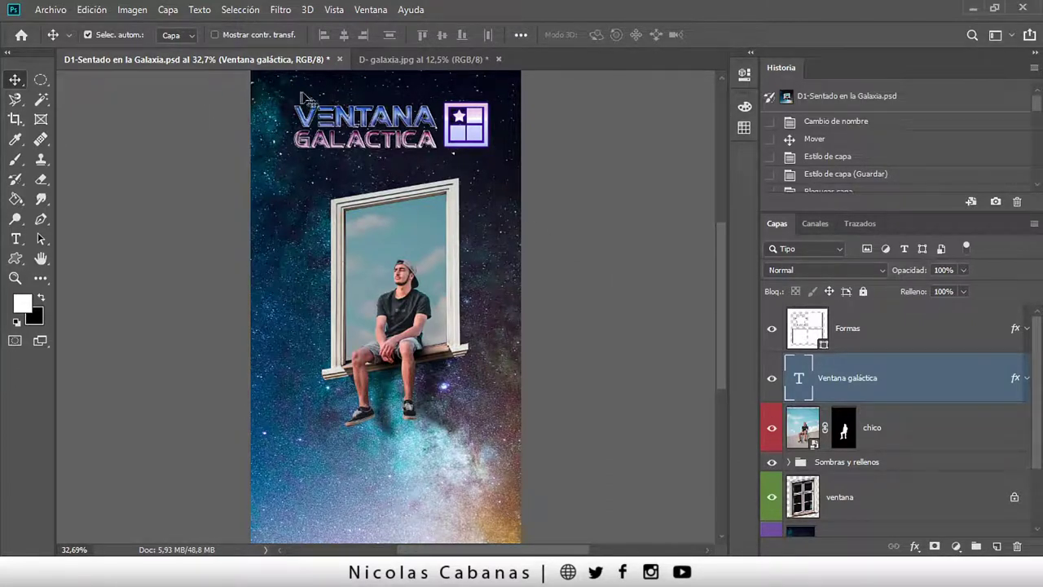
Select the Formas, chico and Ventana galáctica layers in turn, then deselect the icon.
left_click(930, 350)
left_click(942, 430)
left_click(926, 340)
left_click(924, 372)
left_click(483, 141)
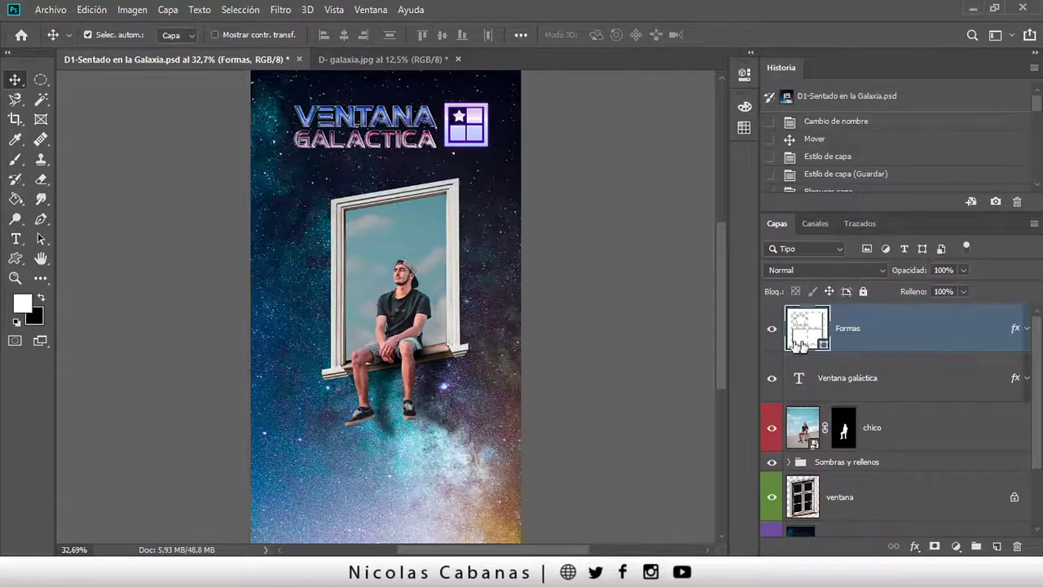
left_click(458, 291)
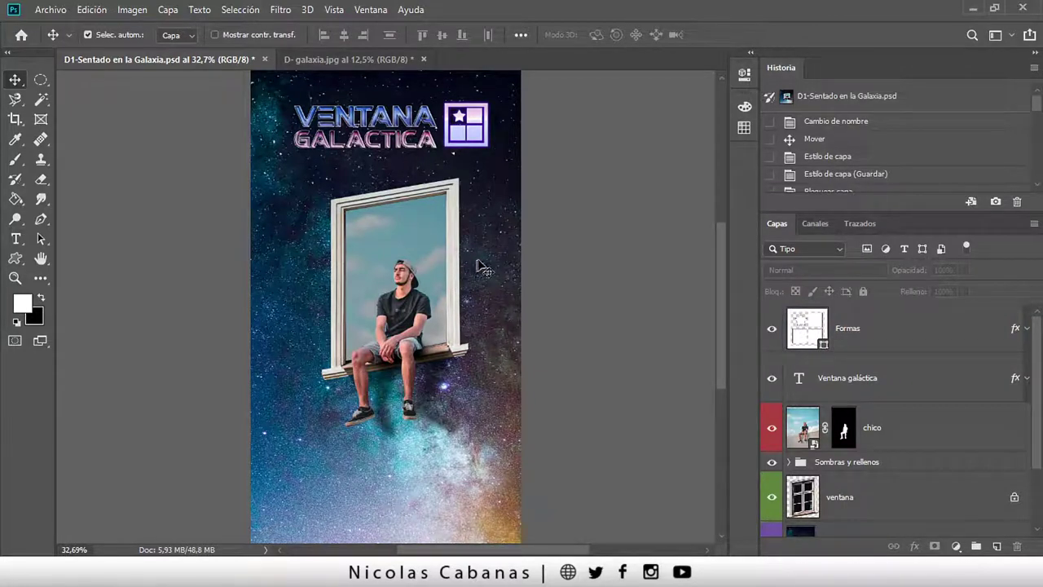
Select and deselect ventana, then select chico to reveal the Sombras y rellenos layers.
left_click(935, 518)
scroll(937, 497, "down", 1)
scroll(938, 449, "down", 1)
scroll(954, 433, "up", 1)
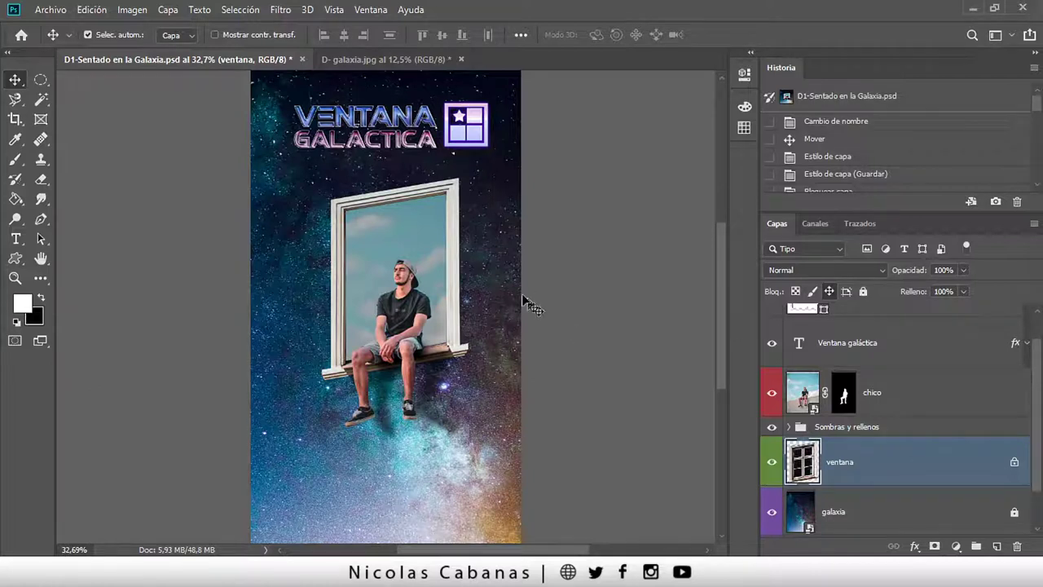
left_click(459, 269)
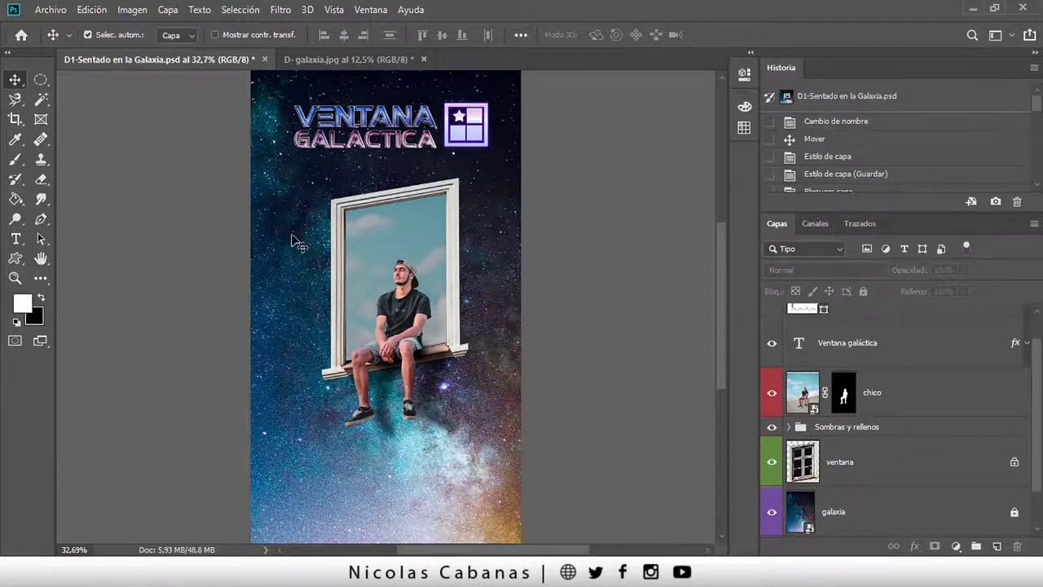
left_click(317, 189)
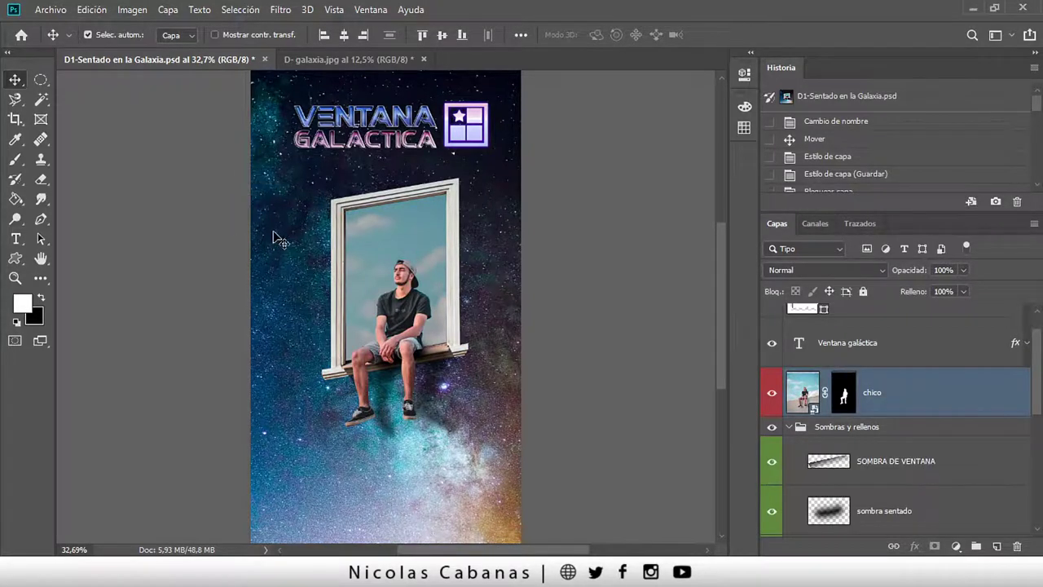
Try shifting the sky and window shadow up-left, then undo it in History.
scroll(1001, 456, "down", 2)
scroll(986, 458, "down", 3)
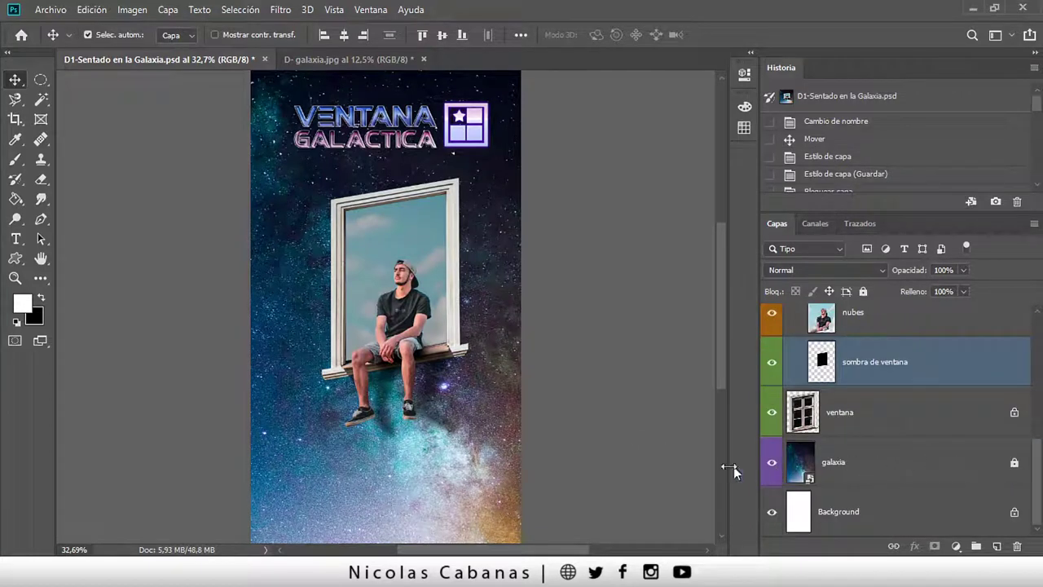
scroll(481, 330, "up", 2)
scroll(482, 330, "up", 2)
scroll(494, 343, "up", 1)
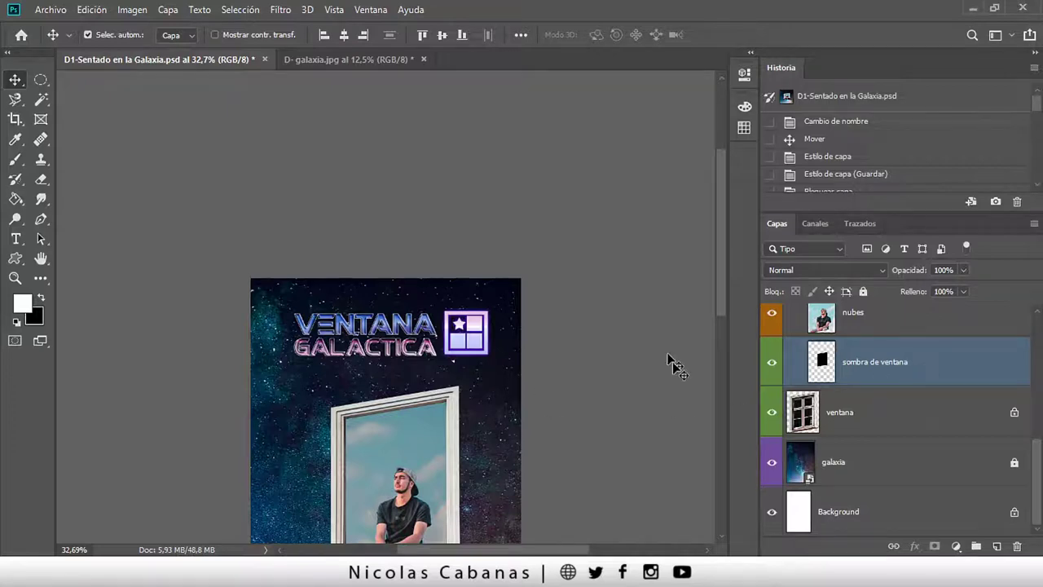
left_click_drag(721, 270, 724, 324)
left_click_drag(269, 242, 499, 512)
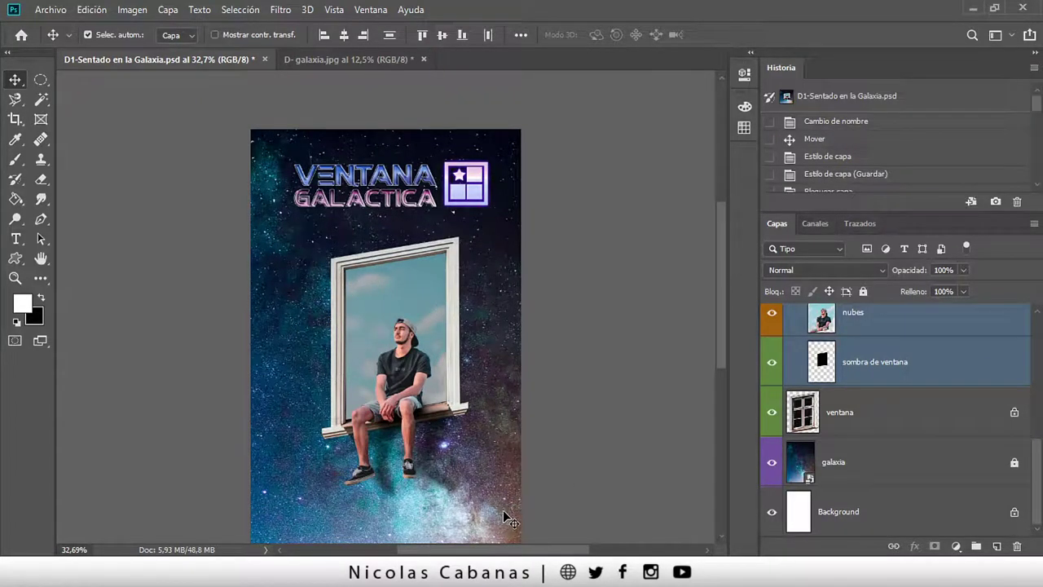
mouse_move(423, 354)
left_mouse_down()
mouse_move(406, 349)
mouse_move(413, 318)
left_mouse_up()
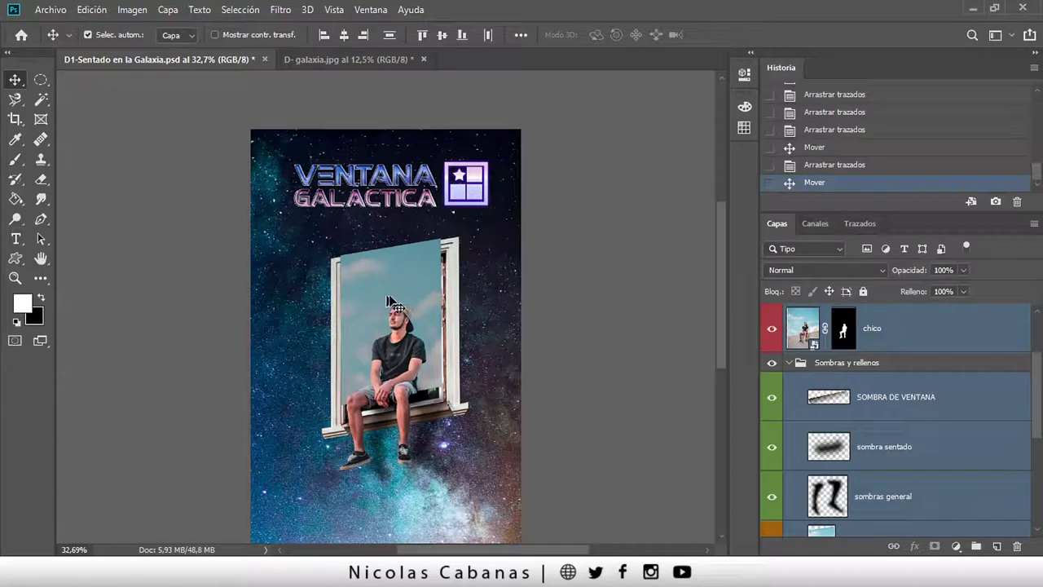
left_click(844, 167)
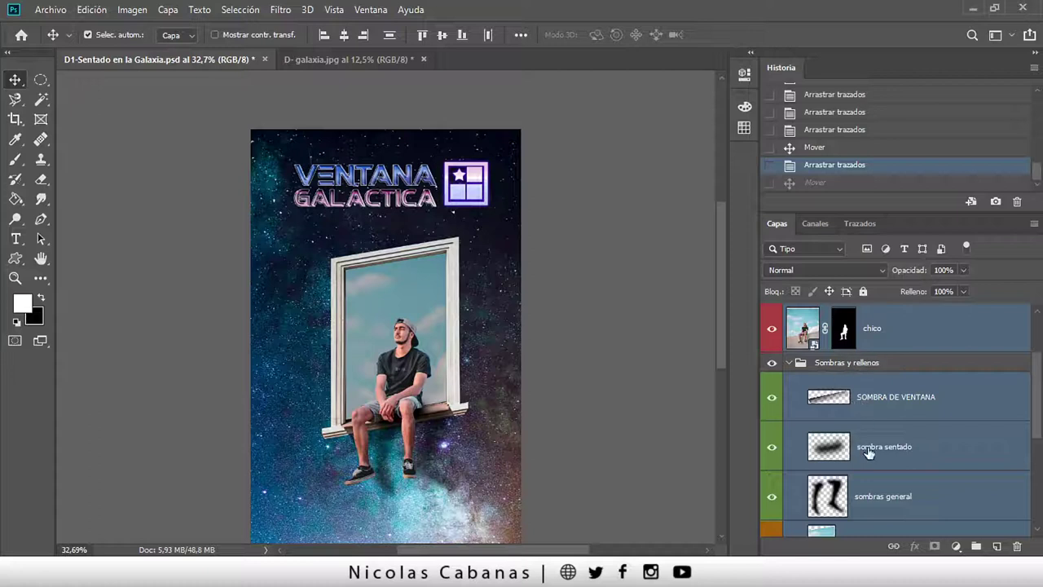
Try moving the man and window together, then undo that move in History.
scroll(912, 414, "down", 1)
scroll(864, 383, "down", 1)
scroll(827, 365, "up", 1)
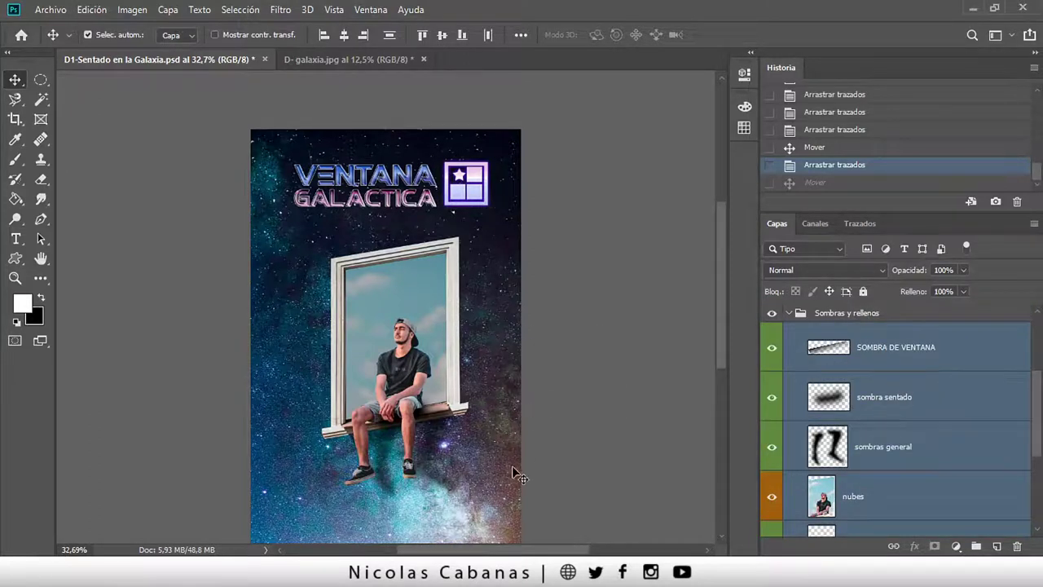
left_click_drag(513, 501, 326, 213)
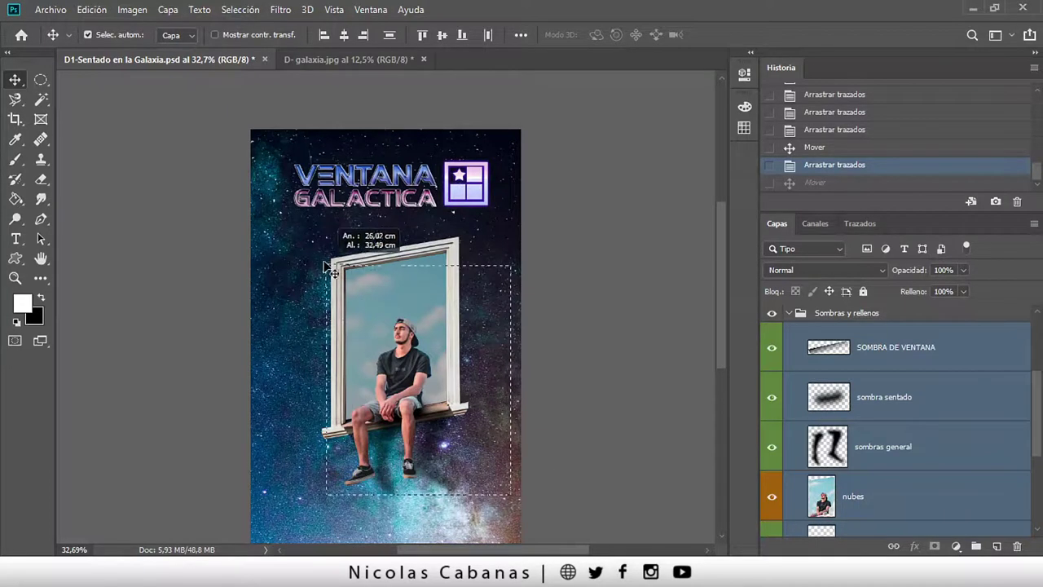
scroll(920, 448, "up", 1)
scroll(905, 444, "up", 2)
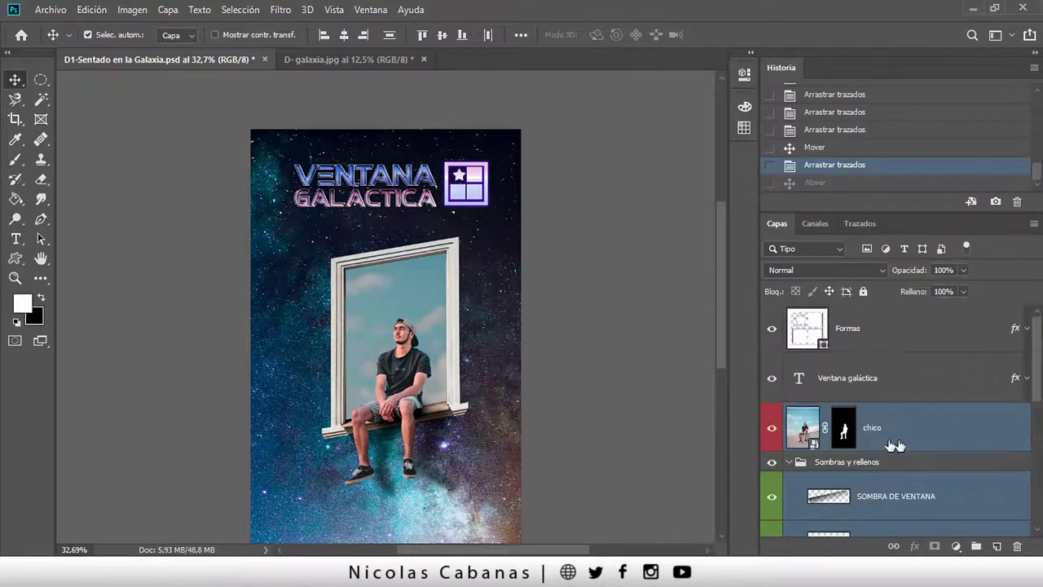
scroll(407, 325, "down", 2)
mouse_move(429, 287)
left_mouse_down()
mouse_move(395, 271)
mouse_move(368, 281)
left_mouse_up()
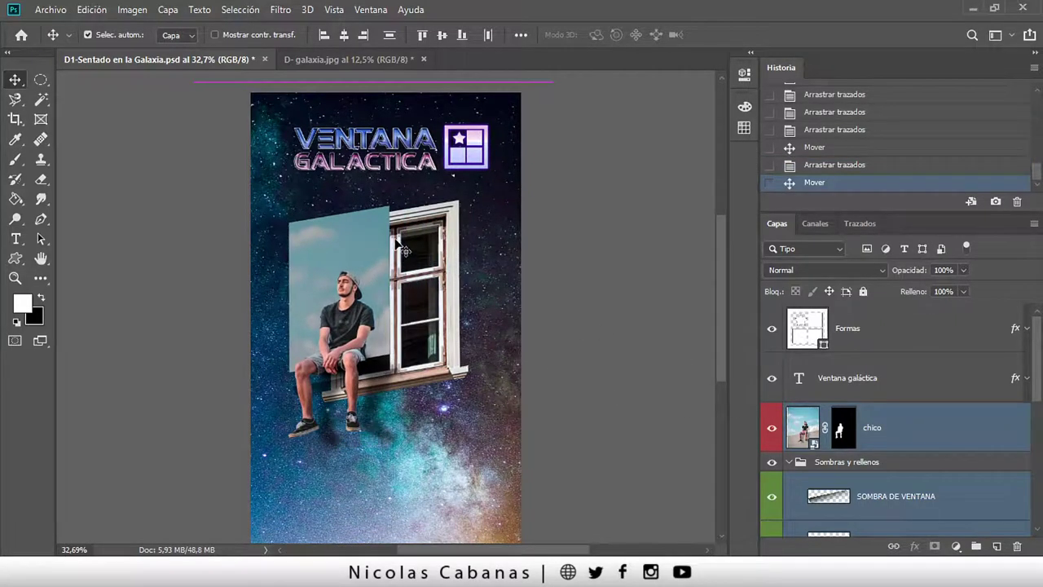
scroll(918, 481, "down", 5)
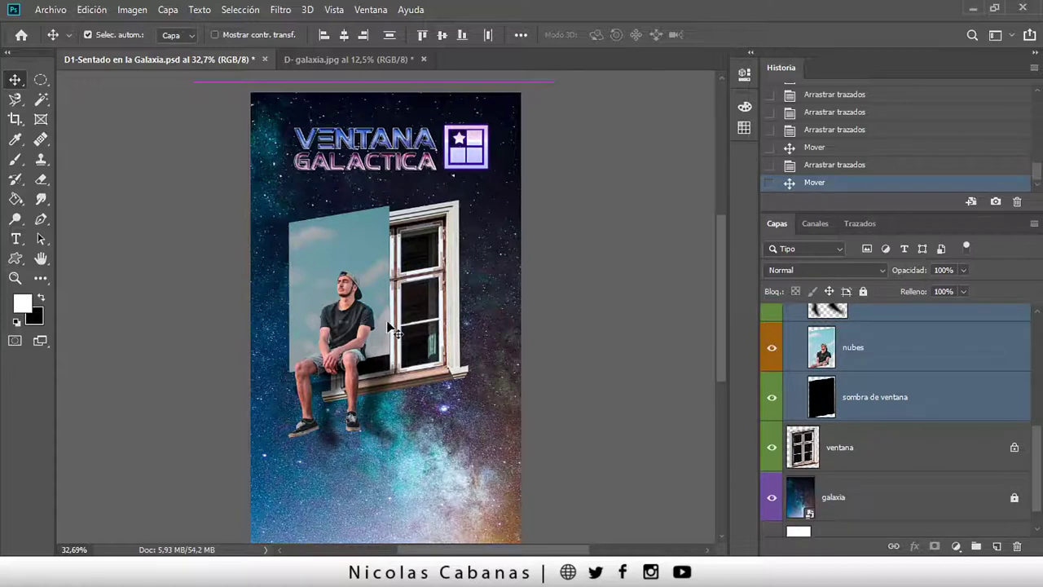
left_click(837, 164)
Unlock the ventana layer and move the window and man slightly right and down.
scroll(1011, 423, "down", 5)
scroll(1018, 420, "down", 5)
left_click(1020, 417)
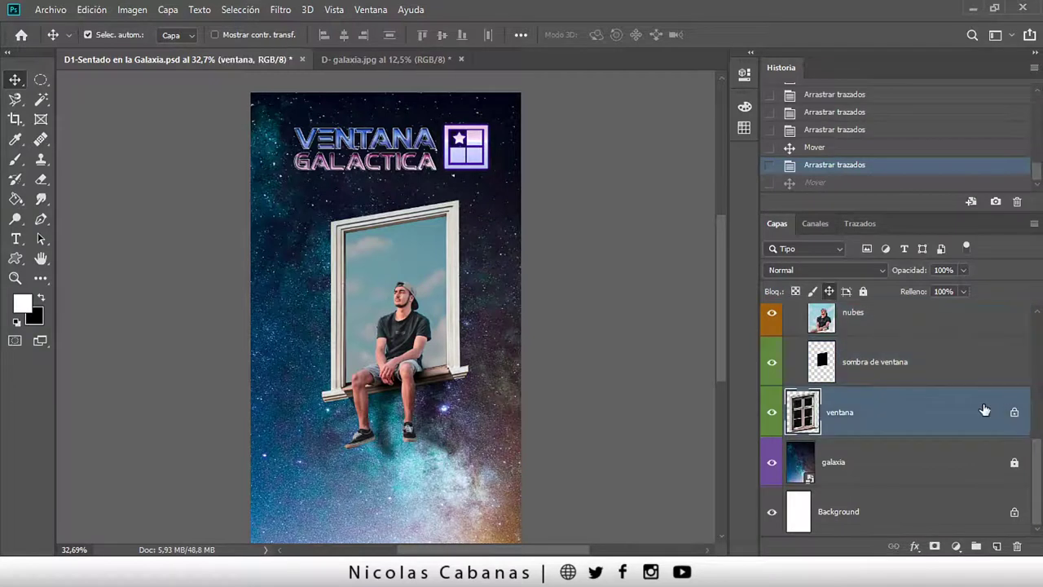
left_click(1014, 414)
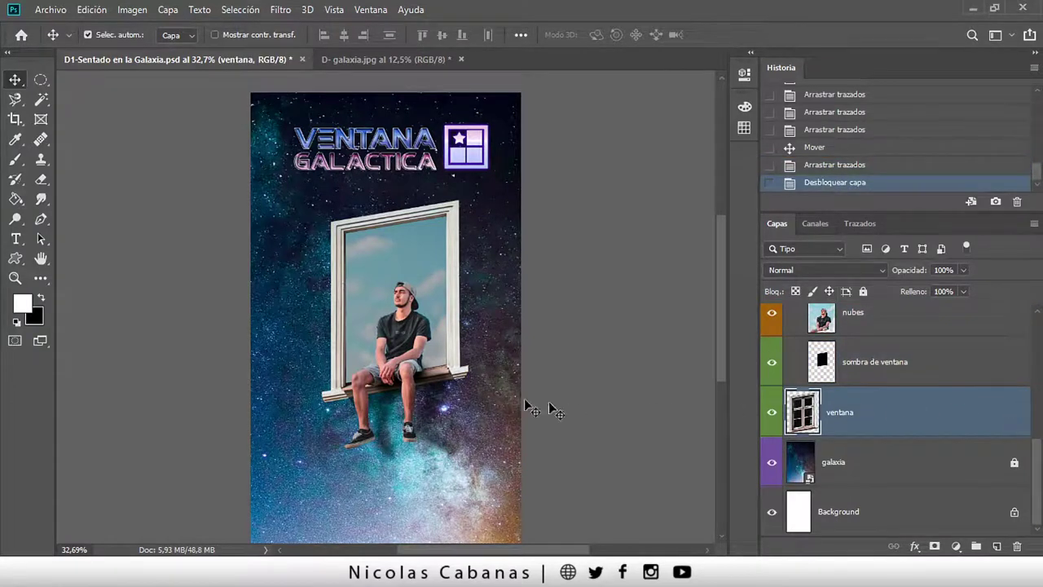
mouse_move(489, 462)
left_mouse_down()
mouse_move(505, 475)
mouse_move(310, 209)
left_mouse_up()
scroll(480, 355, "up", 1)
left_click_drag(479, 355, 461, 325)
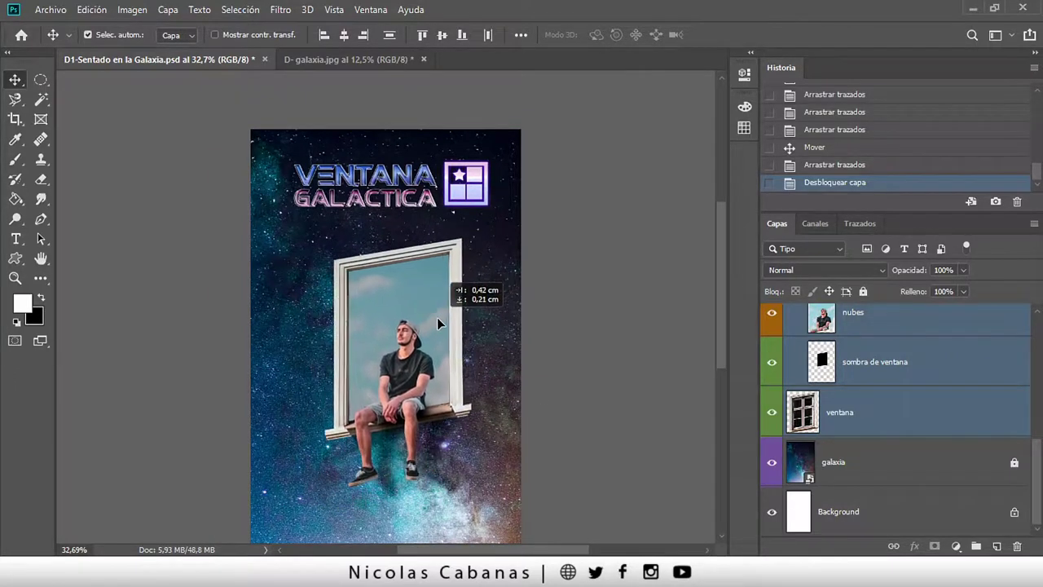
left_click_drag(461, 319, 436, 323)
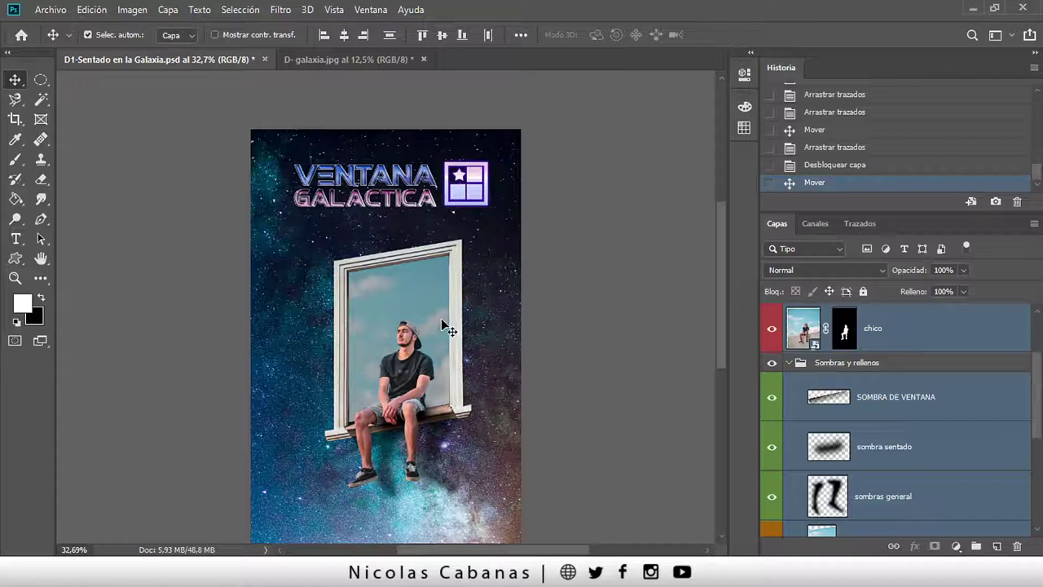
Undo the window move, turn off Auto-Select, and select sombras general then ventana.
left_click(821, 167)
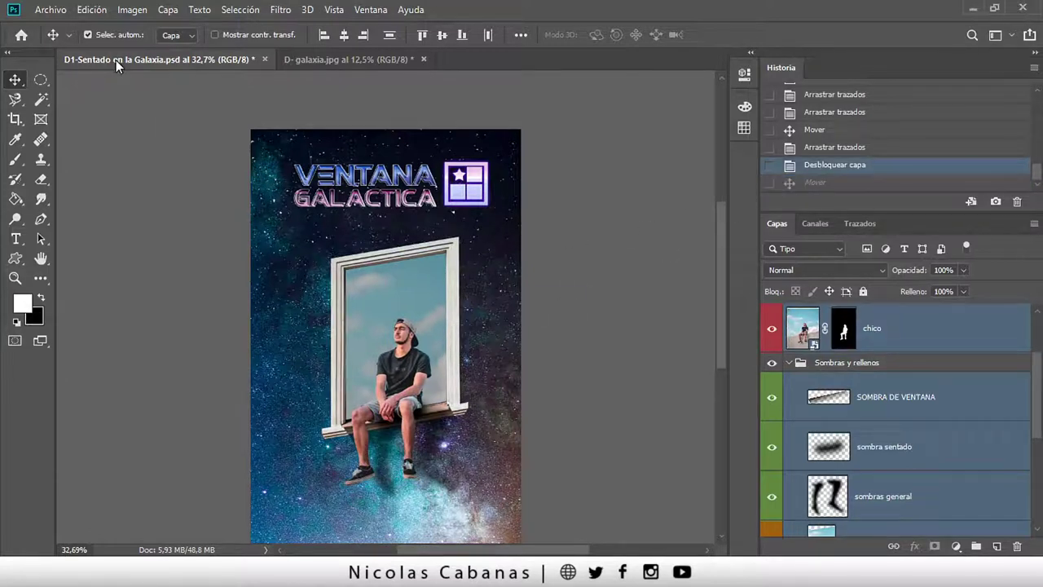
left_click(87, 35)
left_click(939, 493)
scroll(945, 492, "down", 3)
scroll(952, 484, "down", 1)
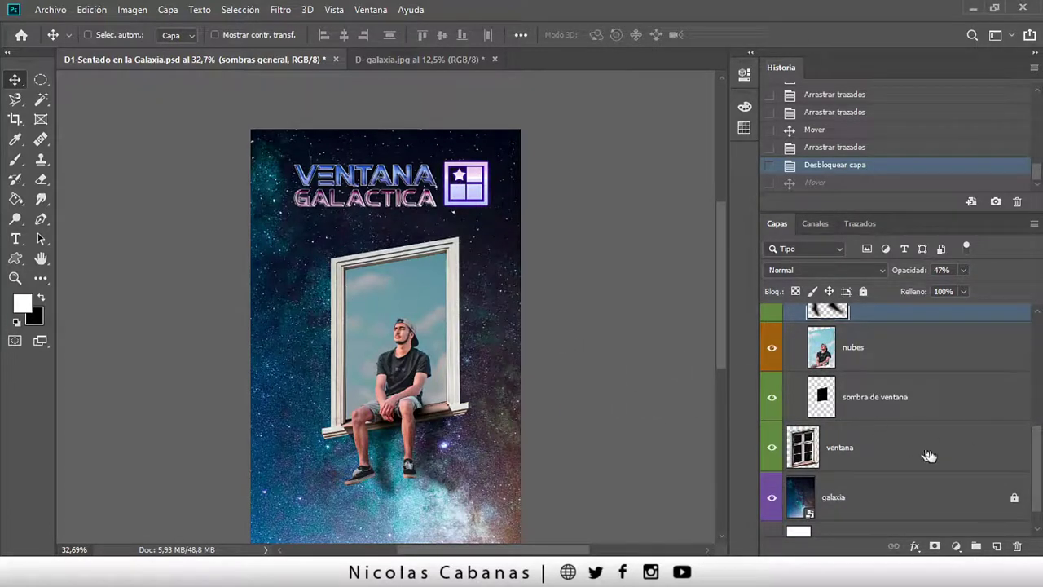
left_click(979, 460)
Add sombra de ventana, nubes and sombras general, then select chico through nubes.
key("ctrl")
left_click(965, 398, "ctrl")
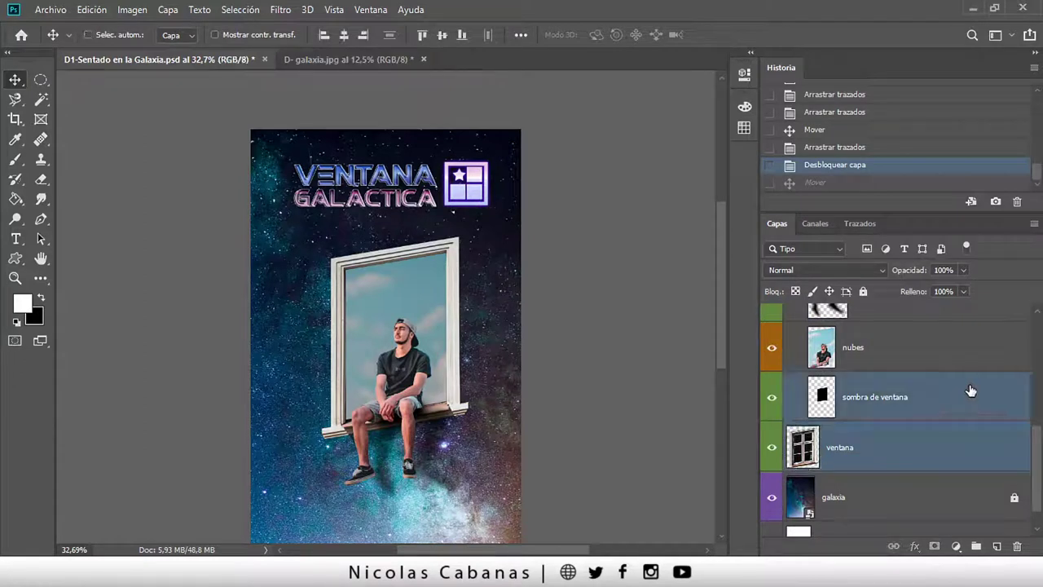
scroll(970, 392, "up", 1)
left_click(952, 382, "ctrl")
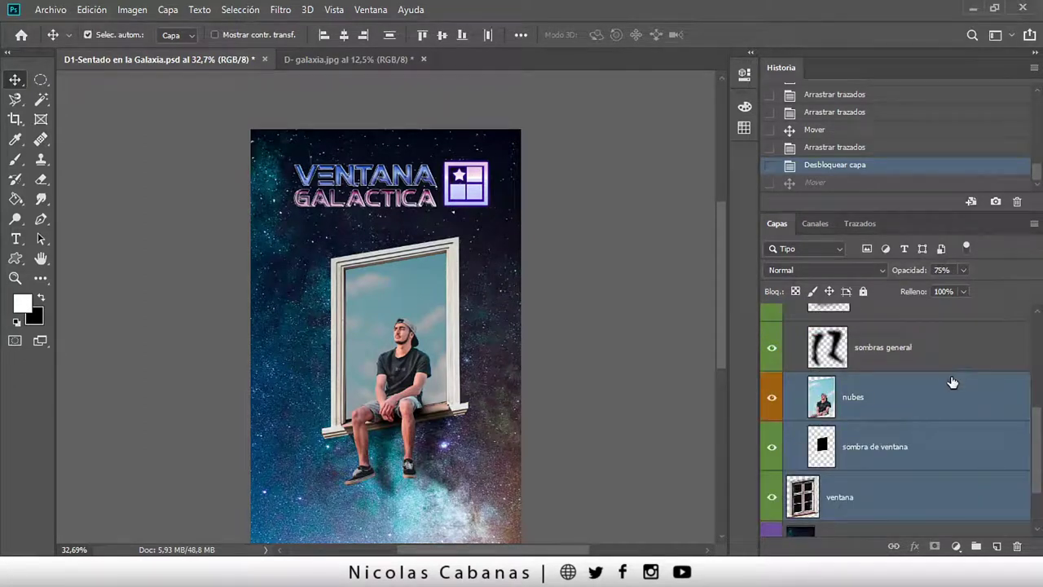
left_click(953, 363, "ctrl")
scroll(940, 401, "down", 1)
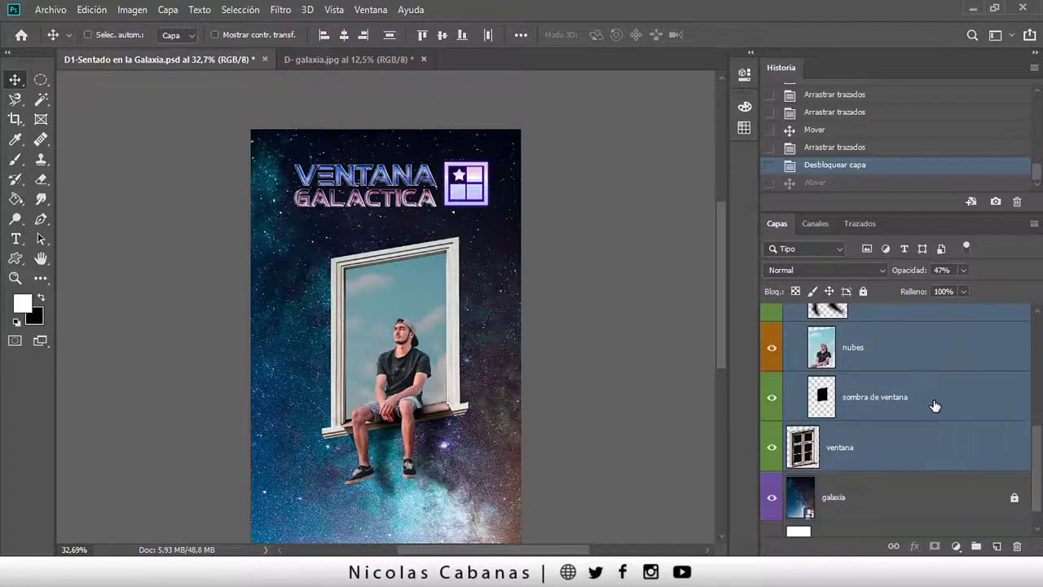
left_click(914, 455)
scroll(941, 475, "up", 2)
scroll(941, 475, "up", 3)
scroll(938, 473, "up", 2)
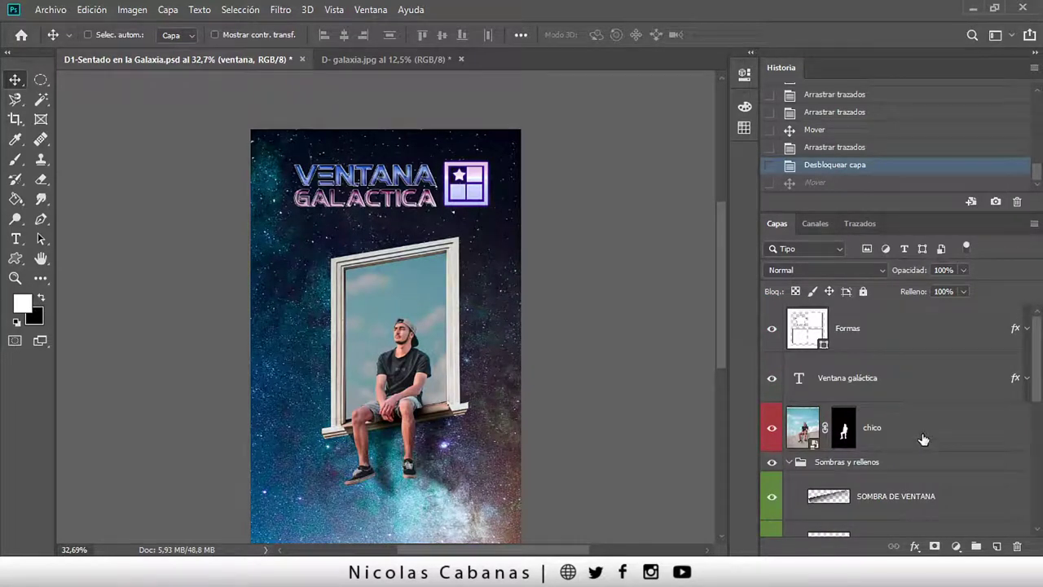
left_click(927, 437, "shift")
scroll(926, 440, "down", 2)
scroll(929, 444, "down", 1)
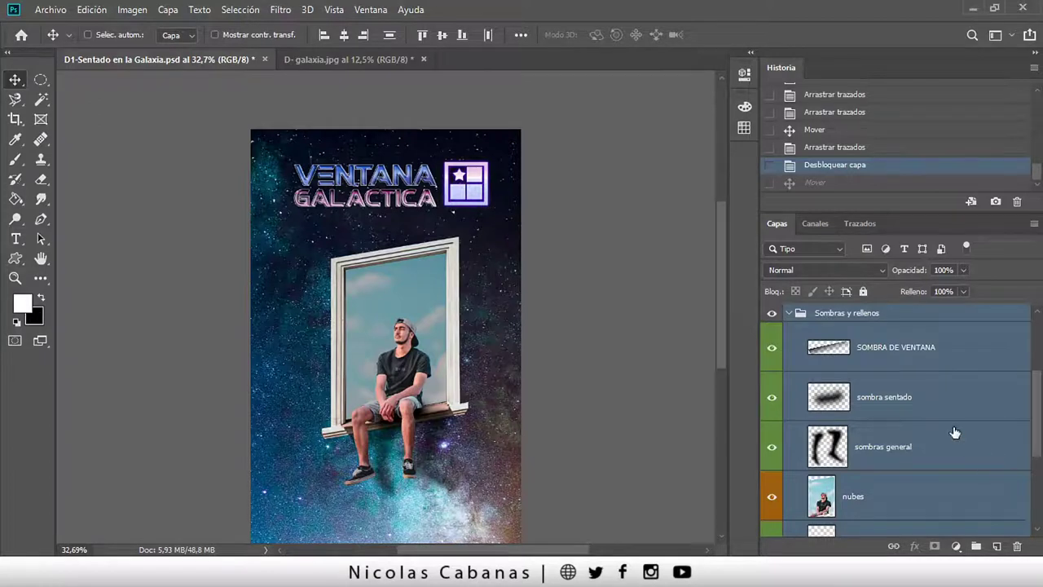
Undo a trial window-group move, then nudge the title, window and man slightly down.
left_click_drag(385, 350, 379, 367)
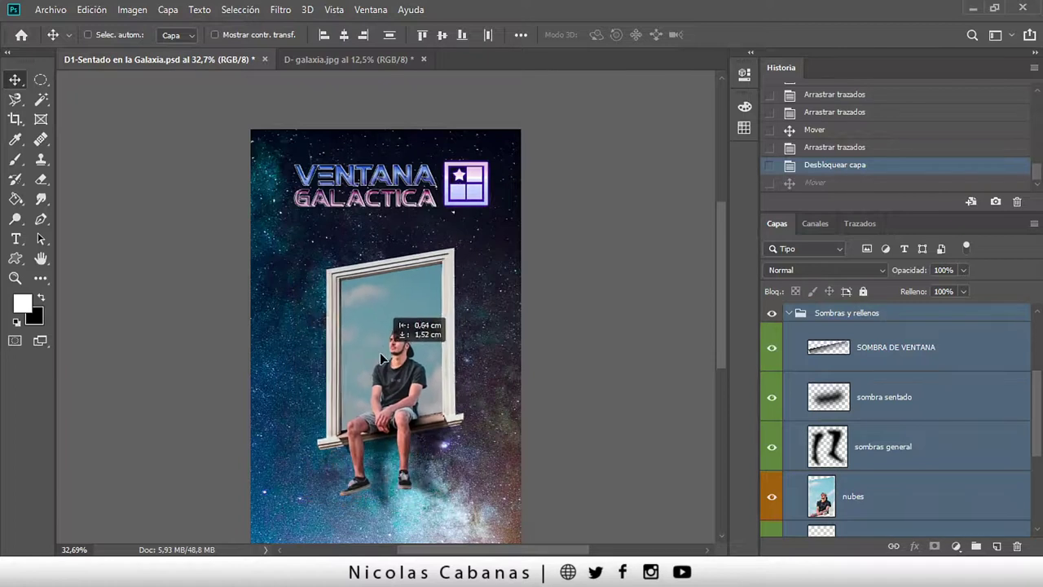
left_click_drag(379, 367, 391, 355)
left_click(846, 166)
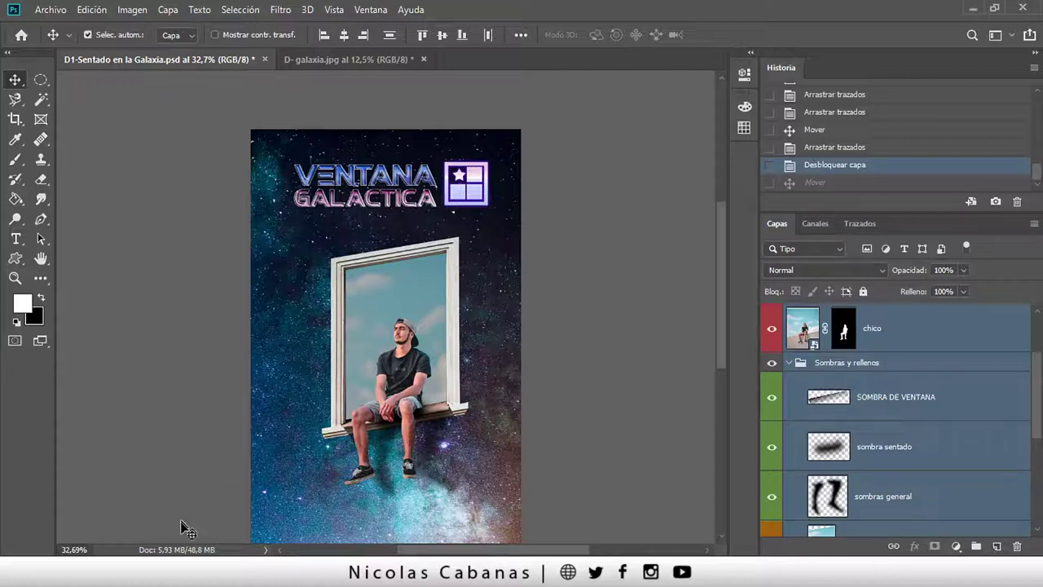
left_click_drag(189, 521, 495, 168)
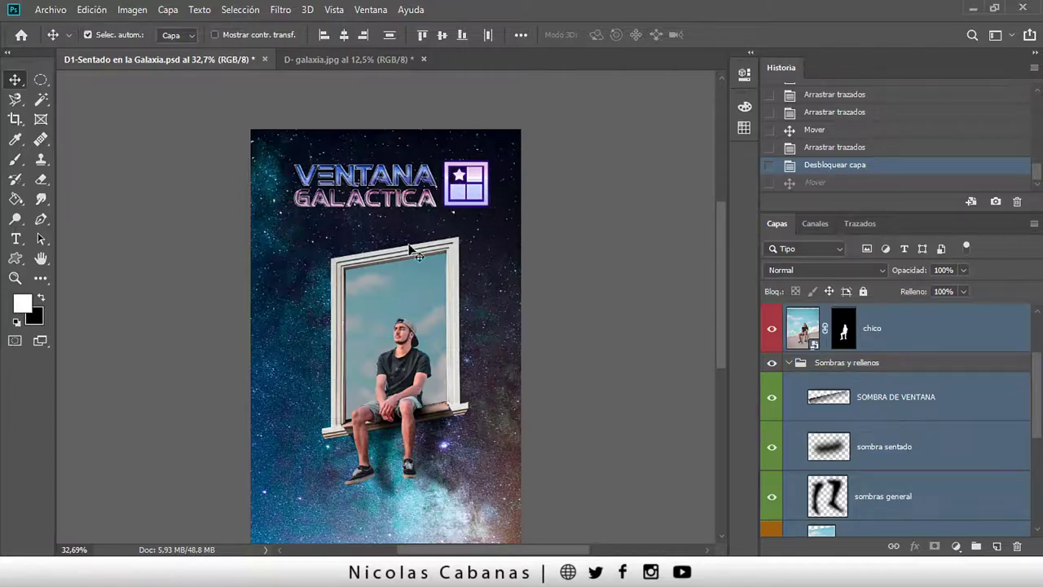
left_click_drag(408, 308, 407, 315)
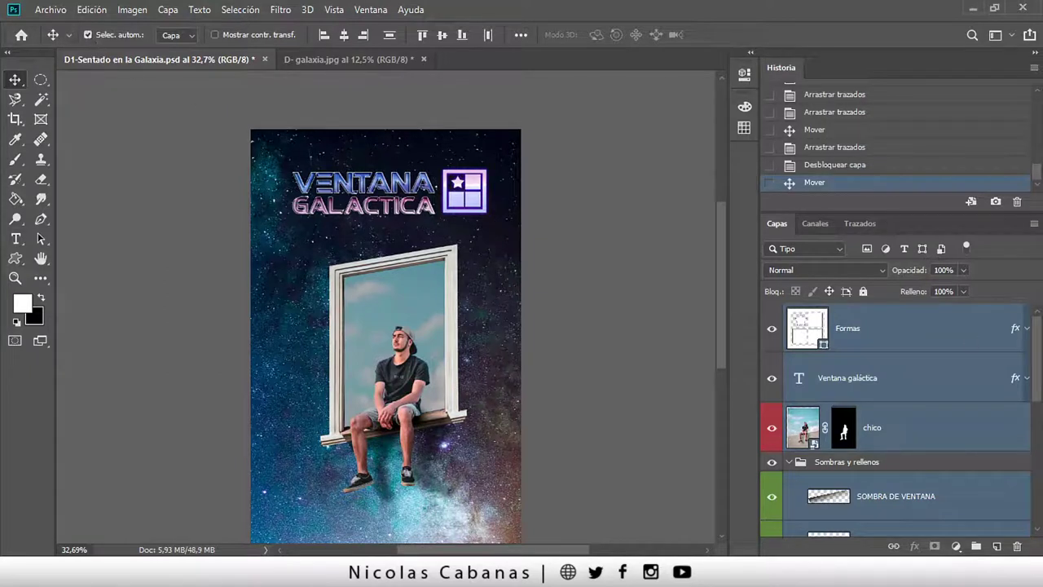
scroll(896, 419, "down", 2)
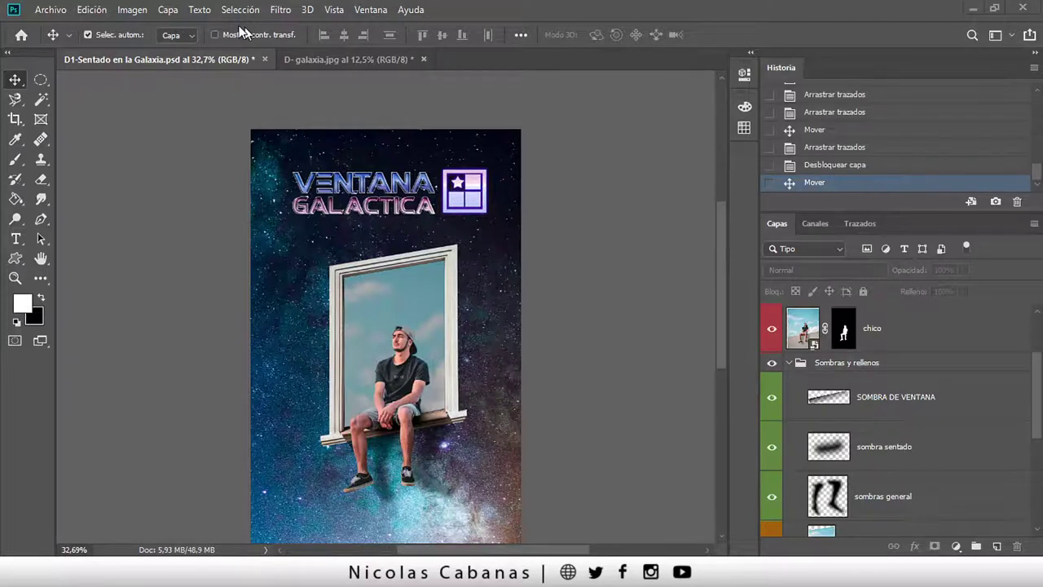
Keep auto-select on Capa, enlarge the layer list, and marquee-select layers on the poster.
left_click(189, 34)
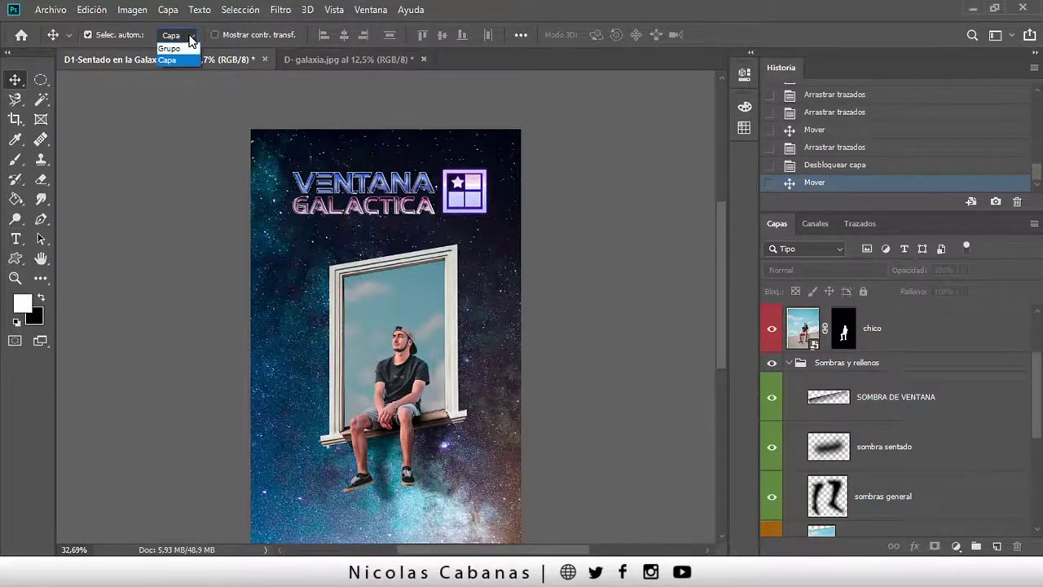
left_click(184, 61)
left_click_drag(916, 211, 921, 146)
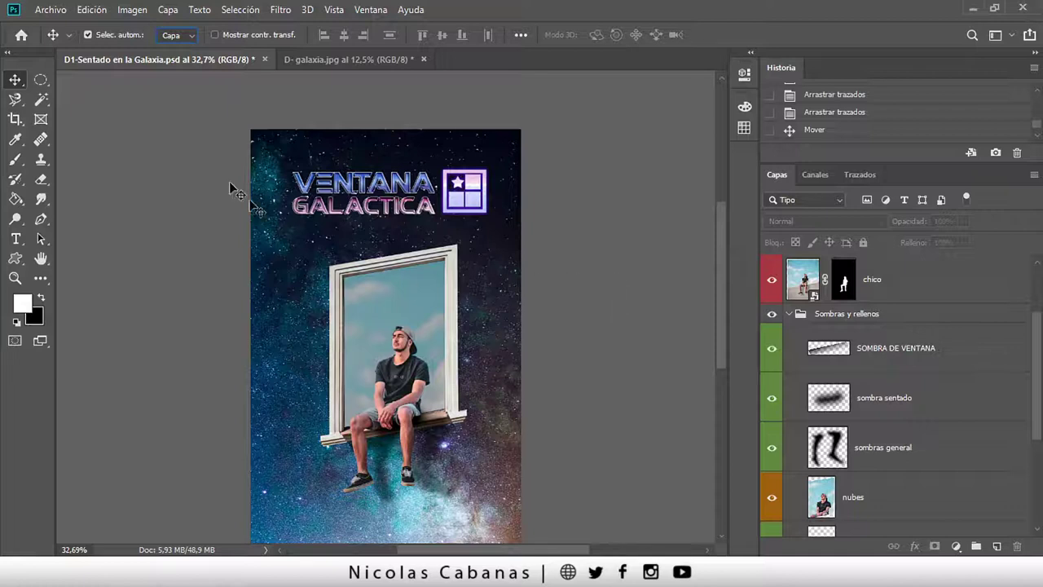
left_click_drag(253, 145, 504, 524)
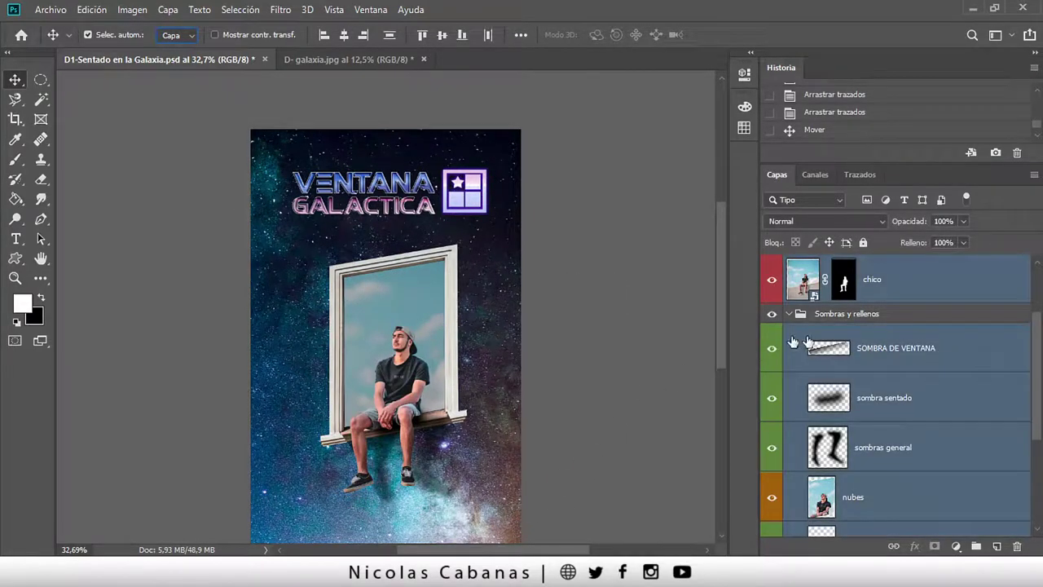
scroll(925, 318, "up", 2)
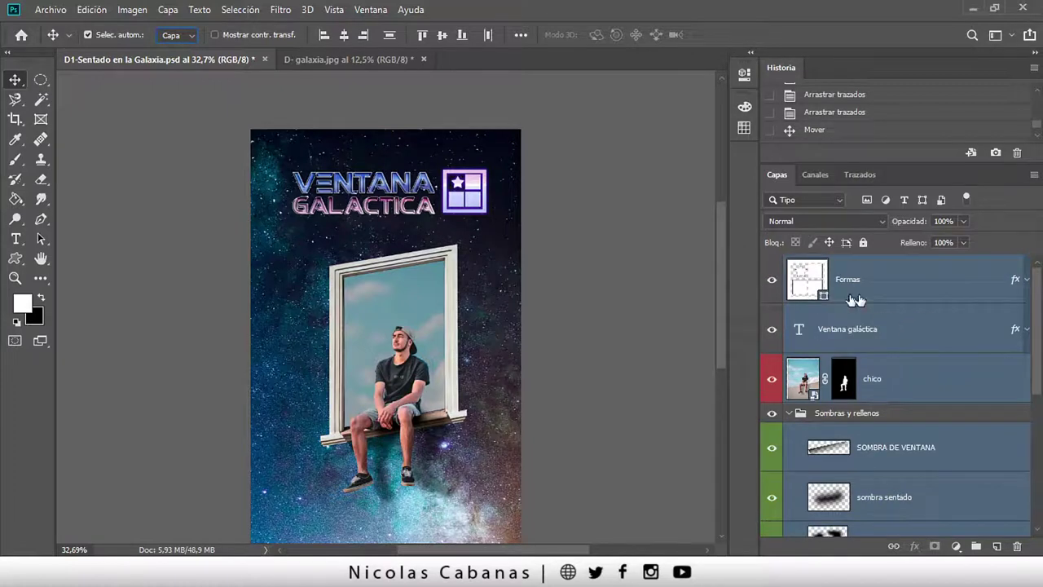
scroll(894, 358, "down", 1)
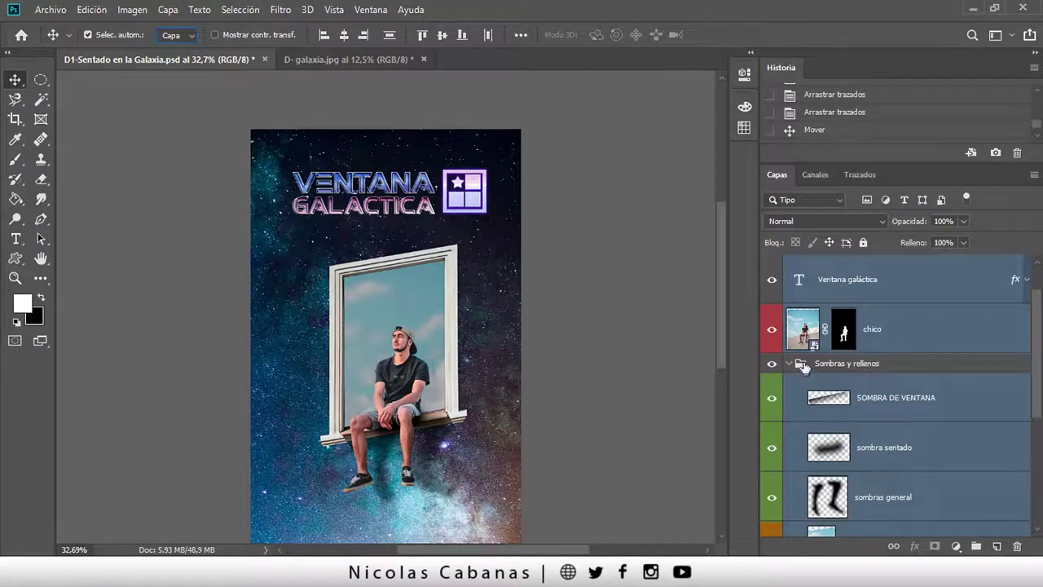
scroll(900, 420, "down", 2)
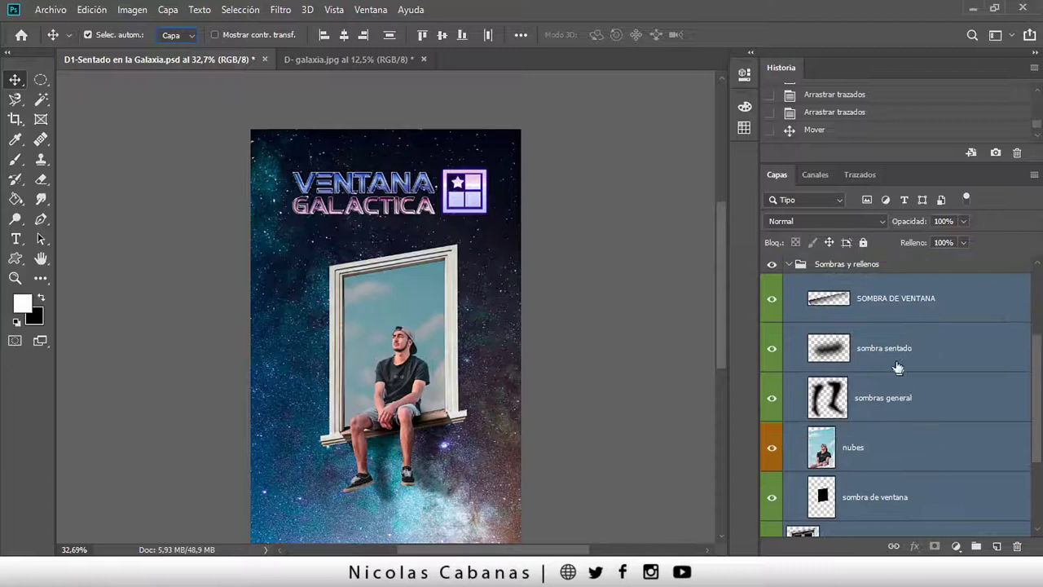
scroll(892, 501, "down", 1)
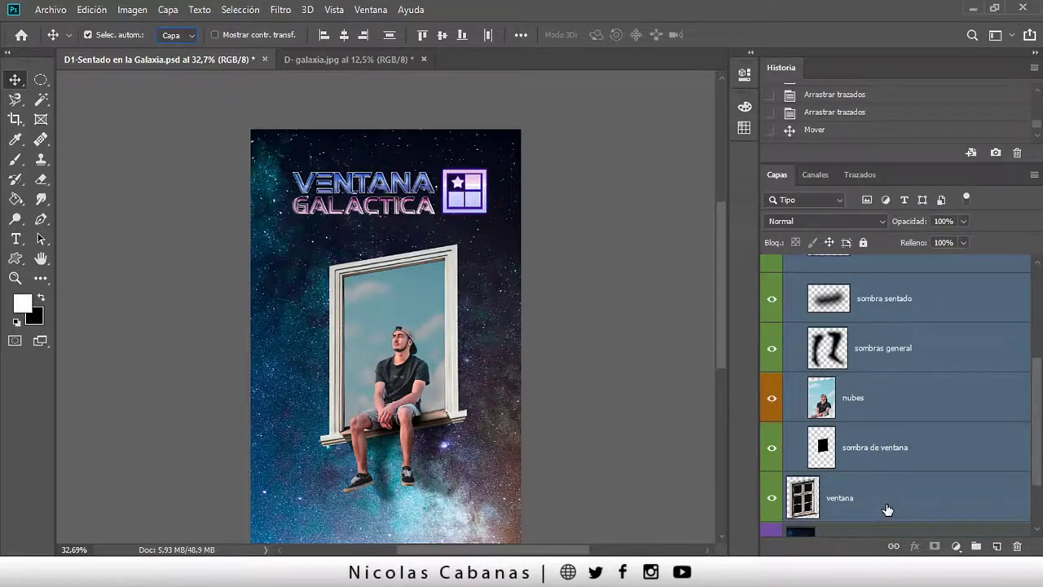
scroll(888, 509, "up", 4)
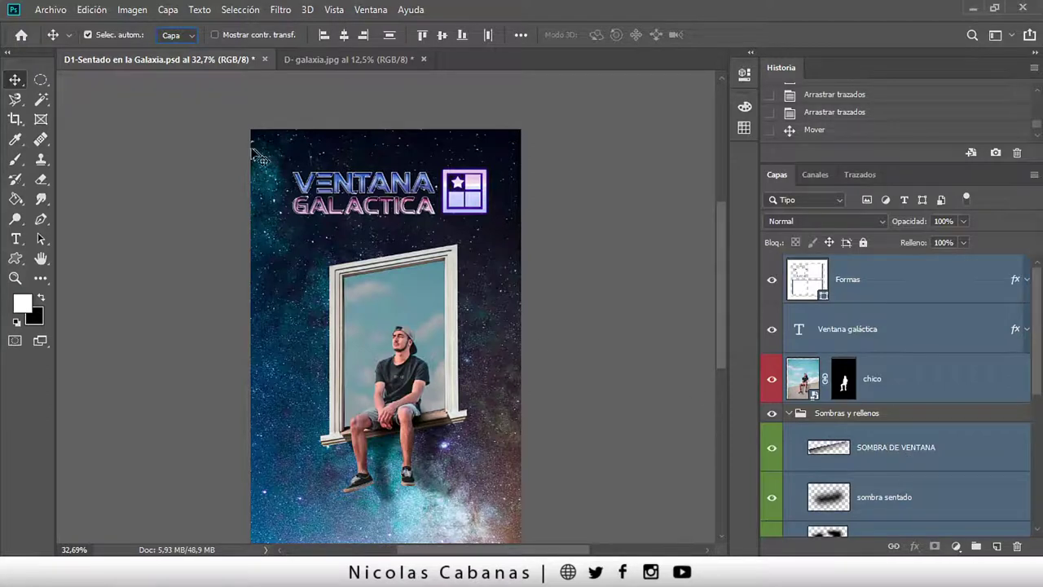
left_click(138, 184)
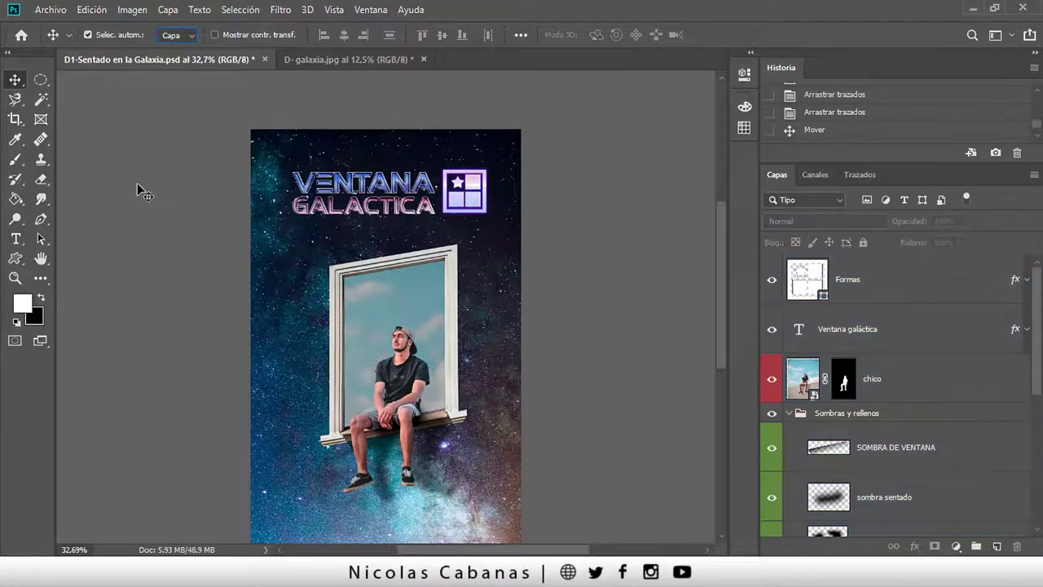
Switch auto-select to Grupo, marquee-select groups, then select ventana and jump to chico.
left_click(174, 35)
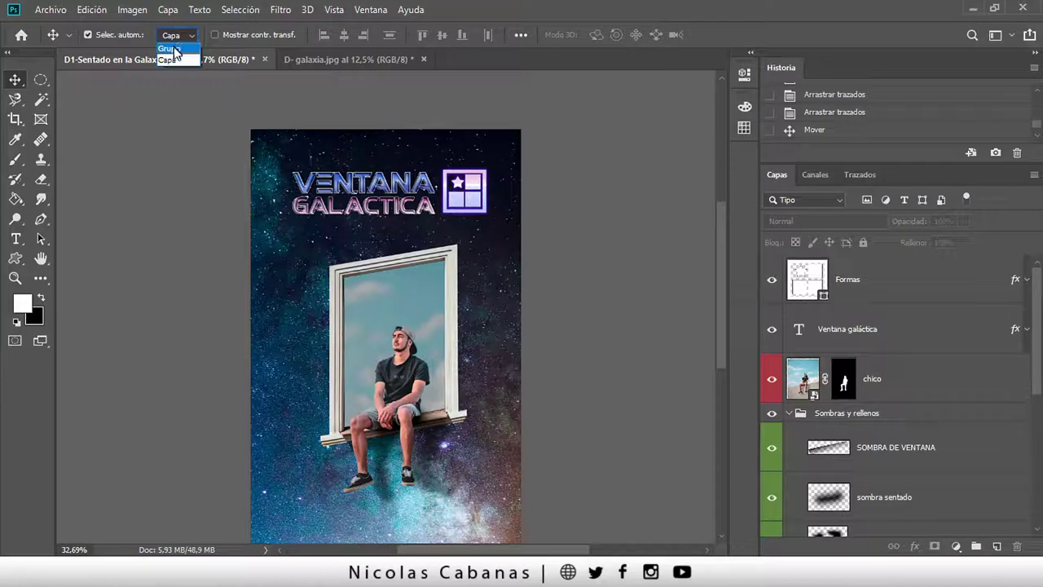
left_click(169, 48)
left_click_drag(242, 122, 515, 508)
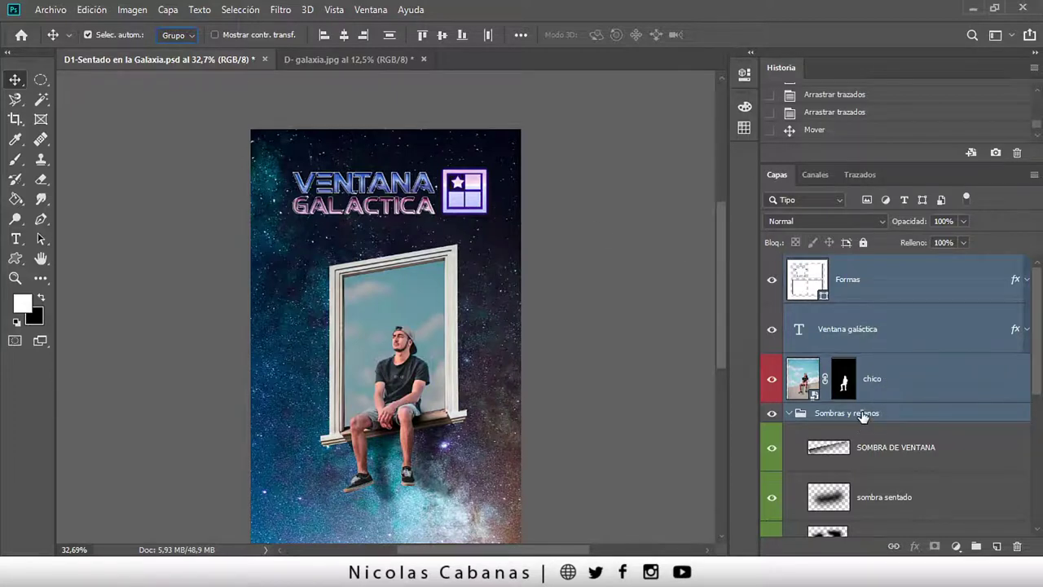
scroll(868, 419, "down", 2)
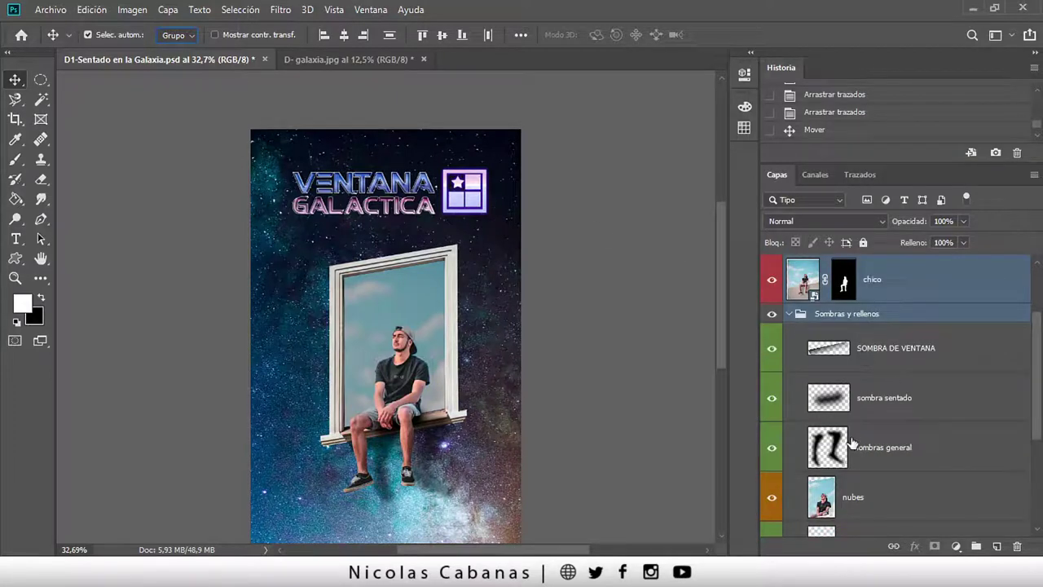
scroll(863, 333, "down", 1)
scroll(864, 333, "up", 1)
scroll(896, 356, "down", 3)
left_click(894, 436)
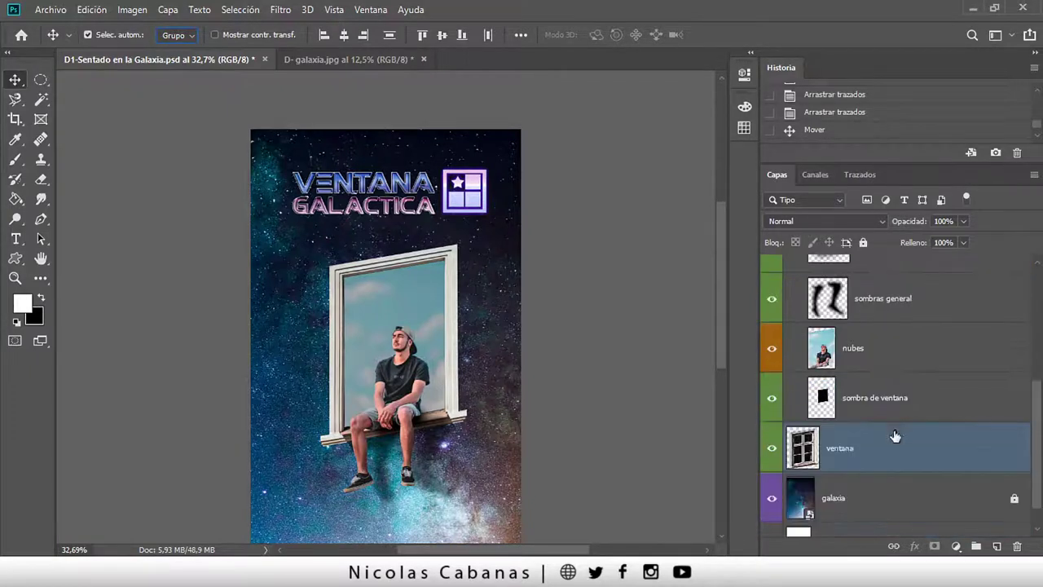
scroll(864, 435, "up", 1)
key("alt+period")
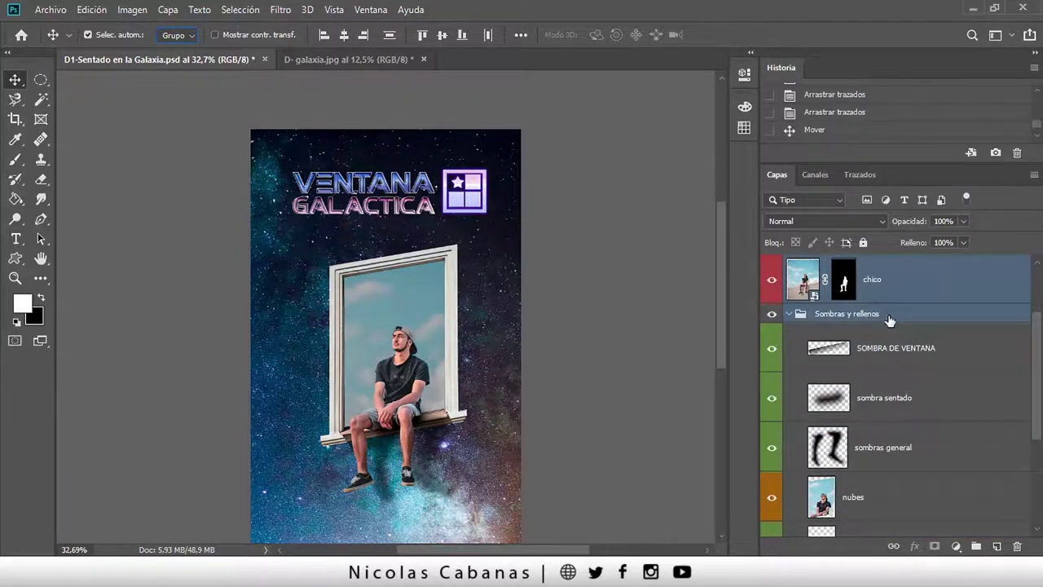
Clear the selection, set auto-select back to Capa, and marquee-select the poster layers.
left_click(216, 244)
left_click(179, 36)
left_click(168, 57)
mouse_move(223, 123)
left_mouse_down()
mouse_move(552, 548)
mouse_move(567, 515)
left_mouse_up()
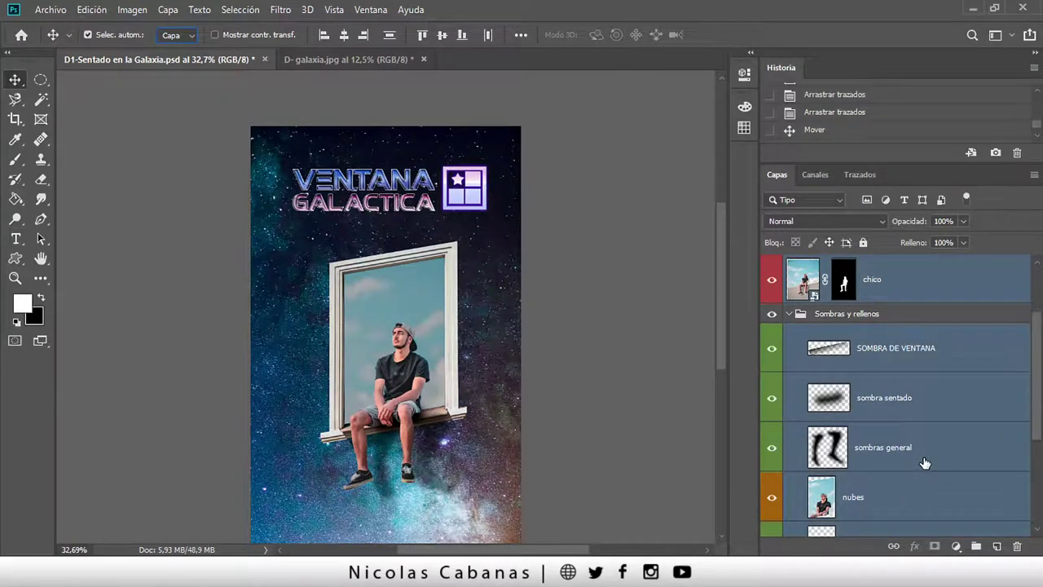
Undo a stray window move with Ctrl+Z, then drag the Sombras y rellenos group.
scroll(924, 457, "up", 1)
scroll(922, 440, "up", 1)
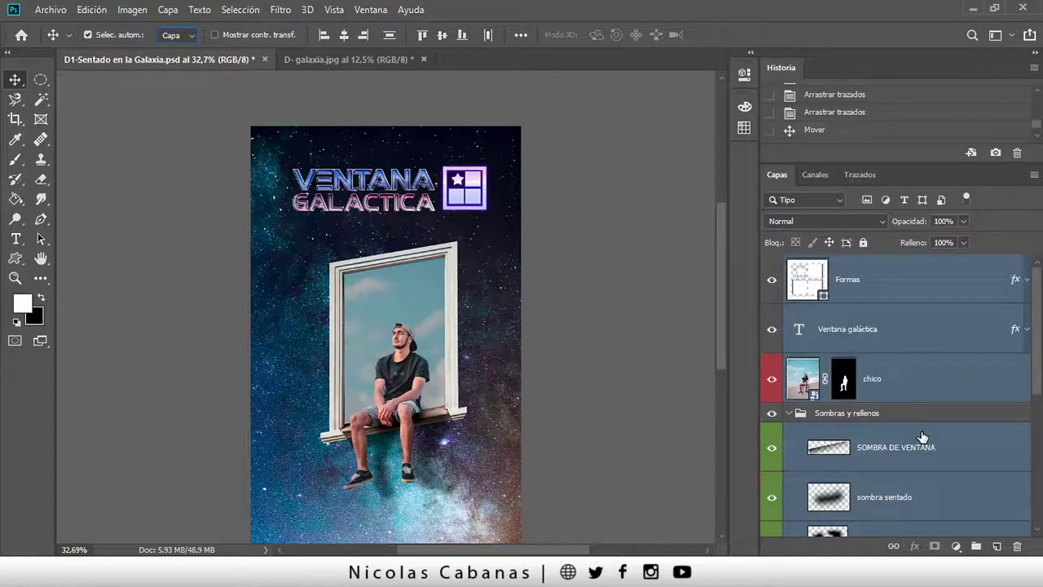
left_click(862, 417)
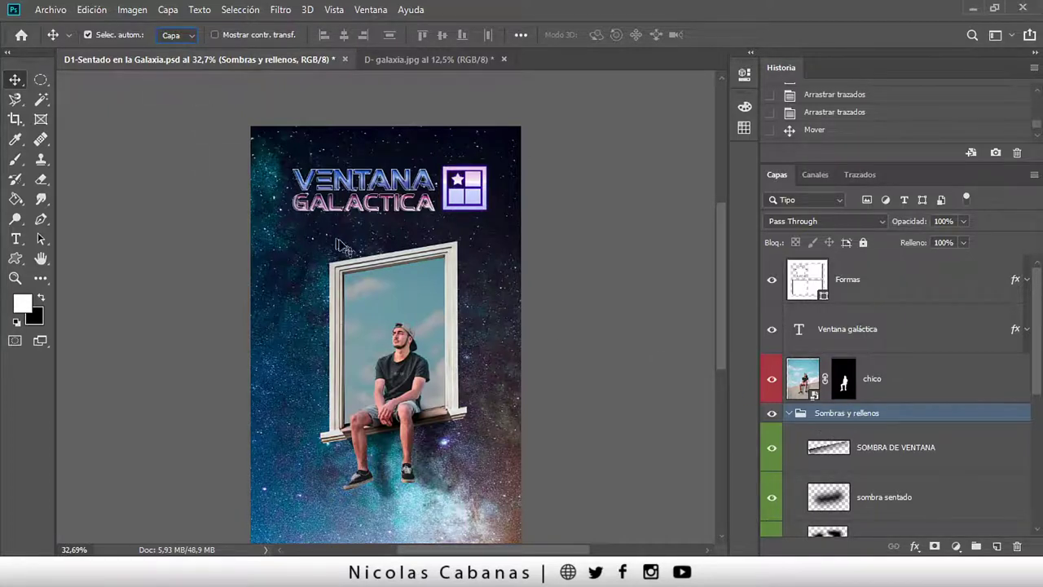
mouse_move(339, 264)
left_mouse_down()
mouse_move(307, 263)
mouse_move(330, 270)
left_mouse_up()
key("ctrl+z")
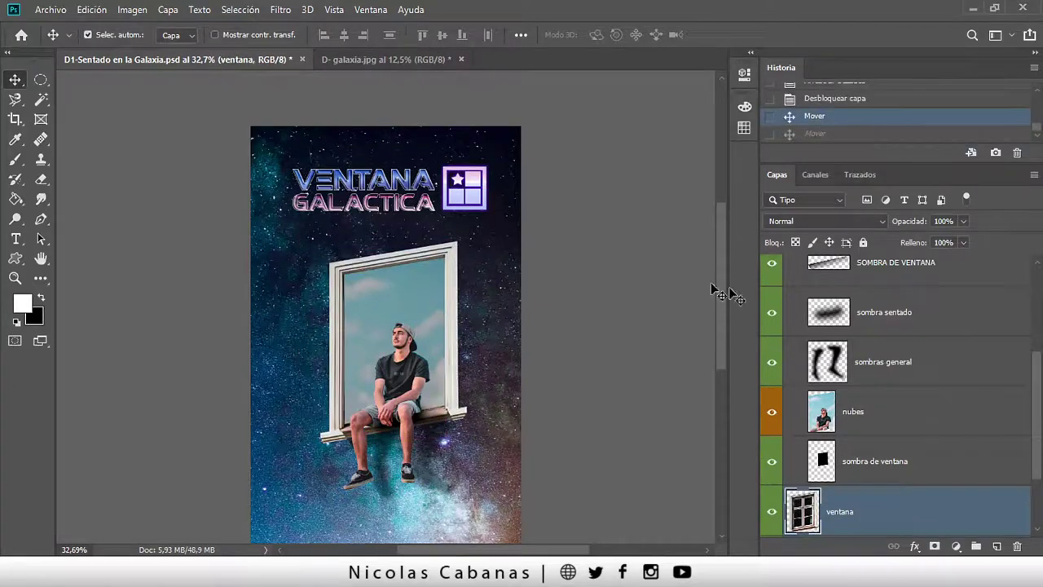
scroll(866, 392, "up", 5)
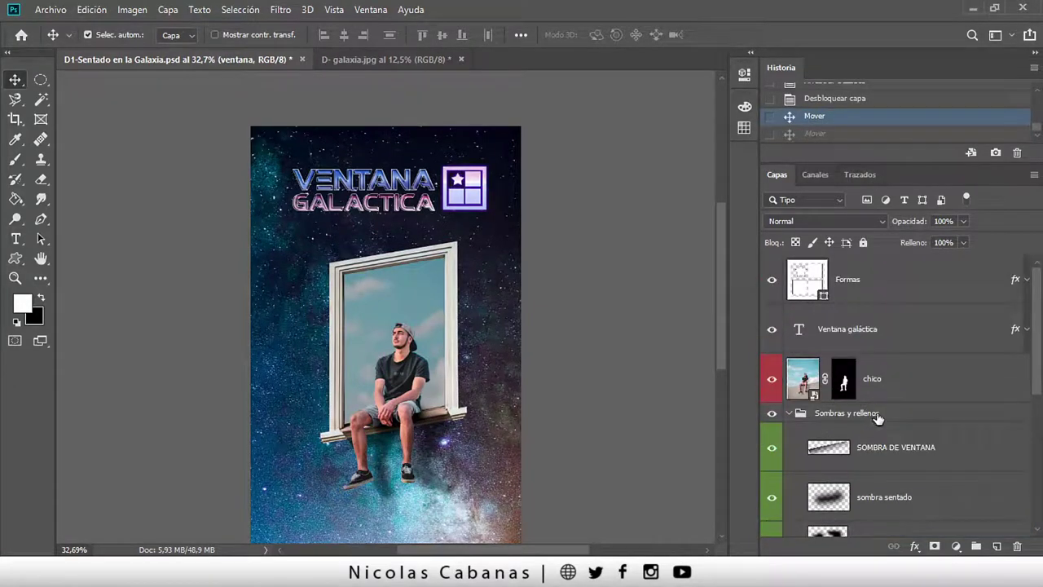
left_click(877, 416)
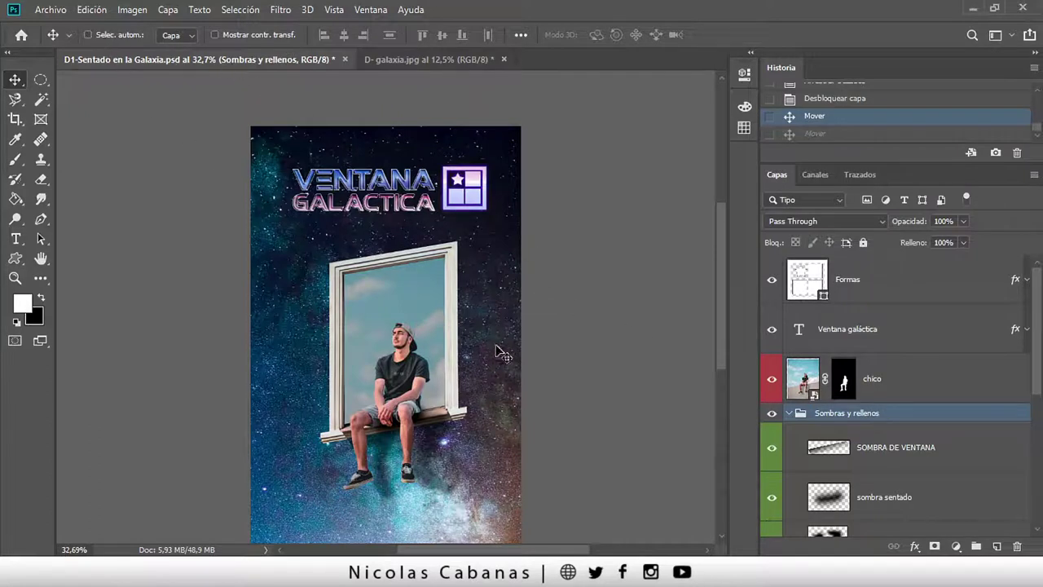
mouse_move(440, 294)
left_mouse_down()
mouse_move(410, 255)
mouse_move(461, 257)
mouse_move(466, 284)
mouse_move(443, 281)
mouse_move(466, 308)
left_mouse_up()
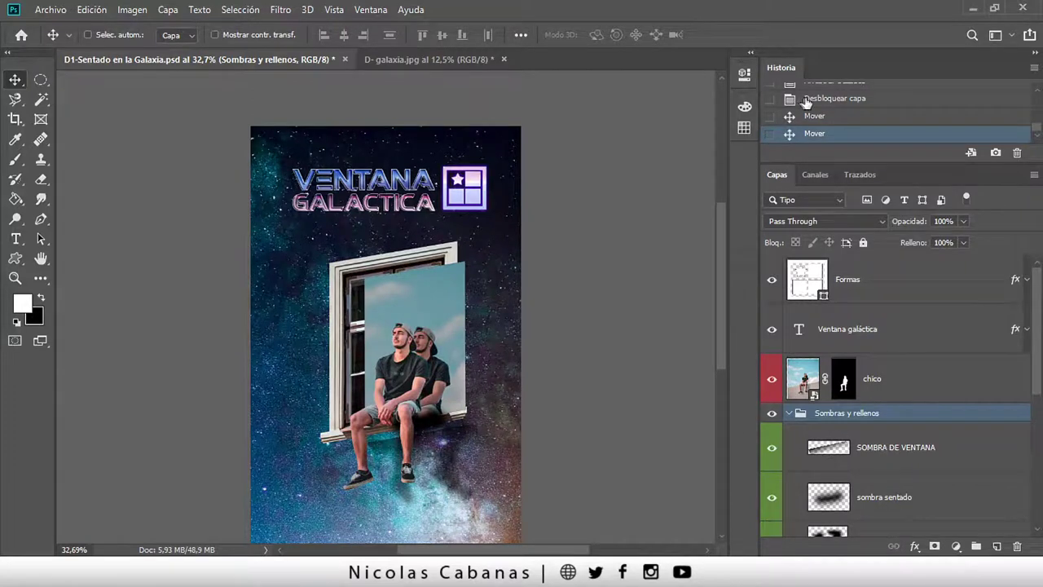
Revert the group move from History and set Auto-Select to target Group.
left_click(830, 114)
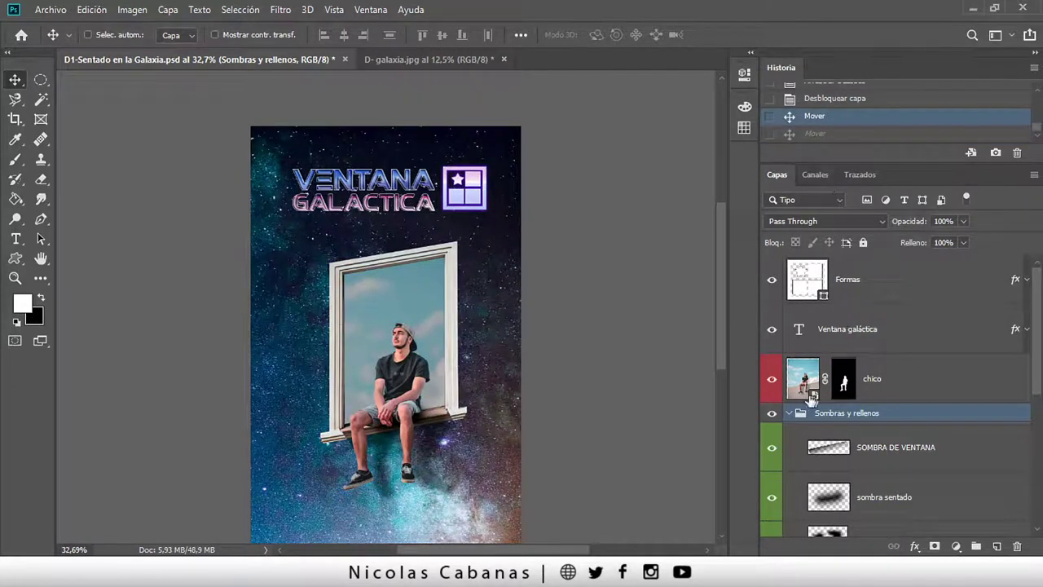
left_click(177, 33)
left_click(167, 51)
Re-enable Auto-Select and select the Formas layer.
left_click(178, 35)
mouse_move(1039, 297)
left_mouse_down()
mouse_move(1028, 383)
mouse_move(1040, 291)
left_mouse_up()
scroll(958, 398, "down", 5)
scroll(957, 398, "up", 3)
left_click(480, 193)
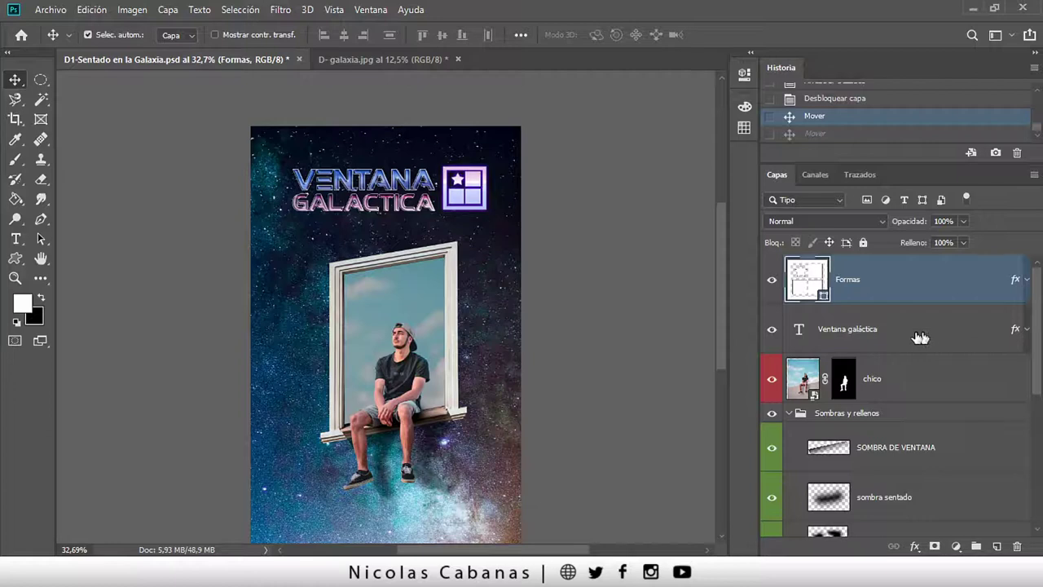
Trial-move the clouds image up and right, undo it in History, and switch Auto-Select off.
left_click(353, 293)
left_click_drag(355, 364, 466, 295)
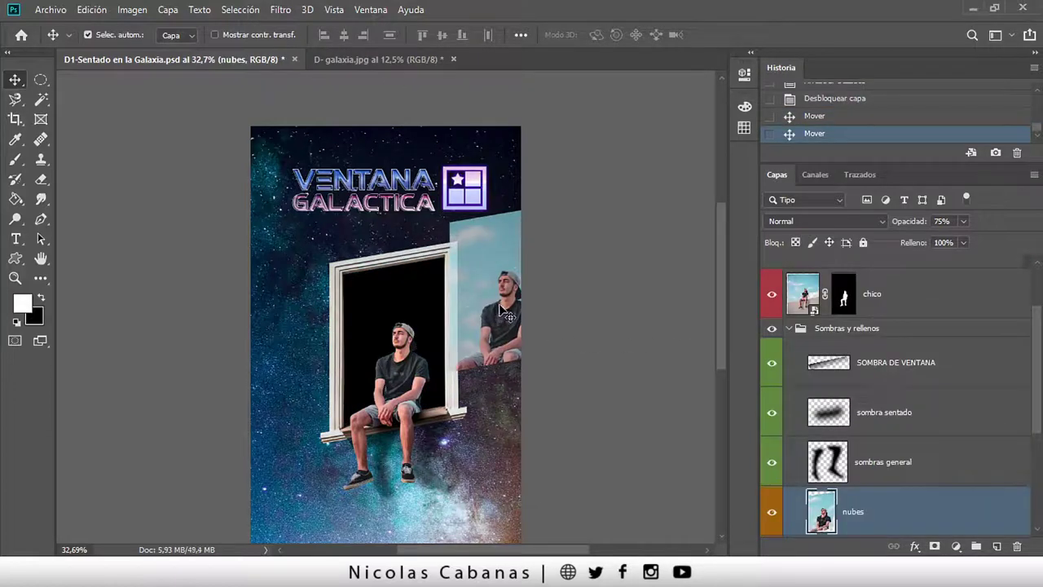
left_click(825, 117)
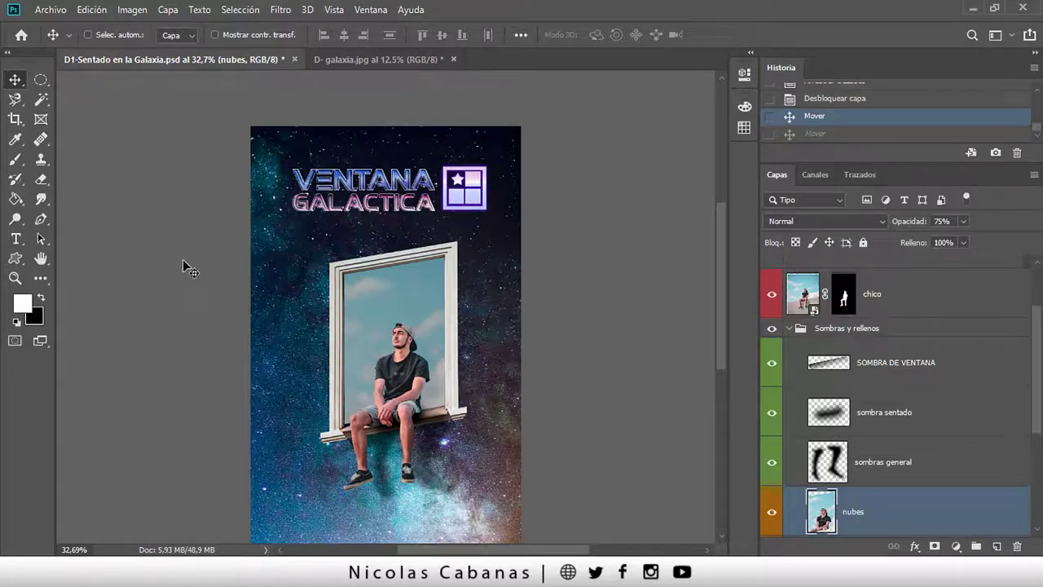
key("ctrl")
scroll(911, 408, "up", 2)
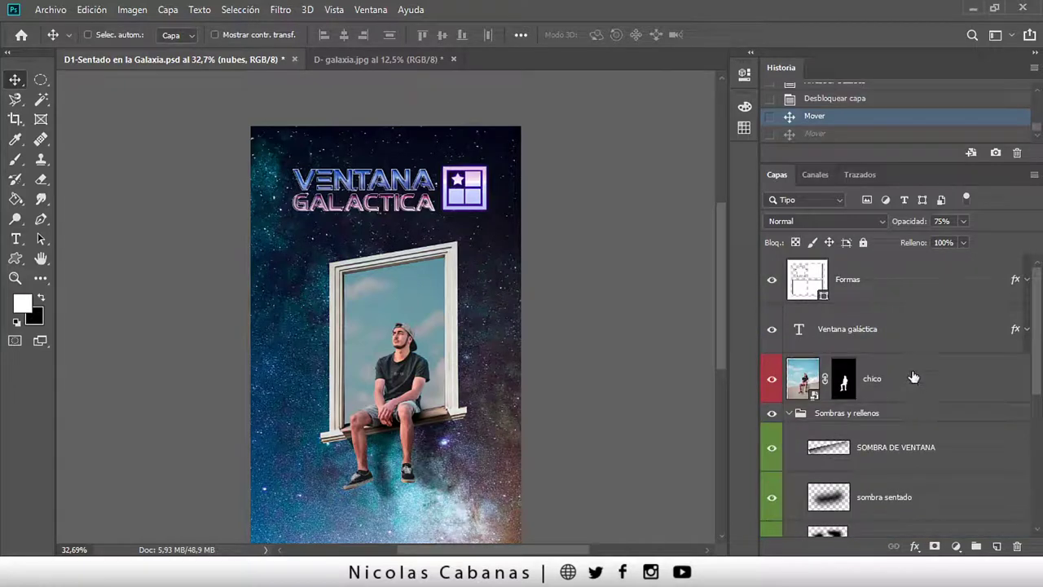
Click through the chico, Formas and Ventana galáctica layers, ending on chico.
left_click(912, 377)
left_click(910, 294)
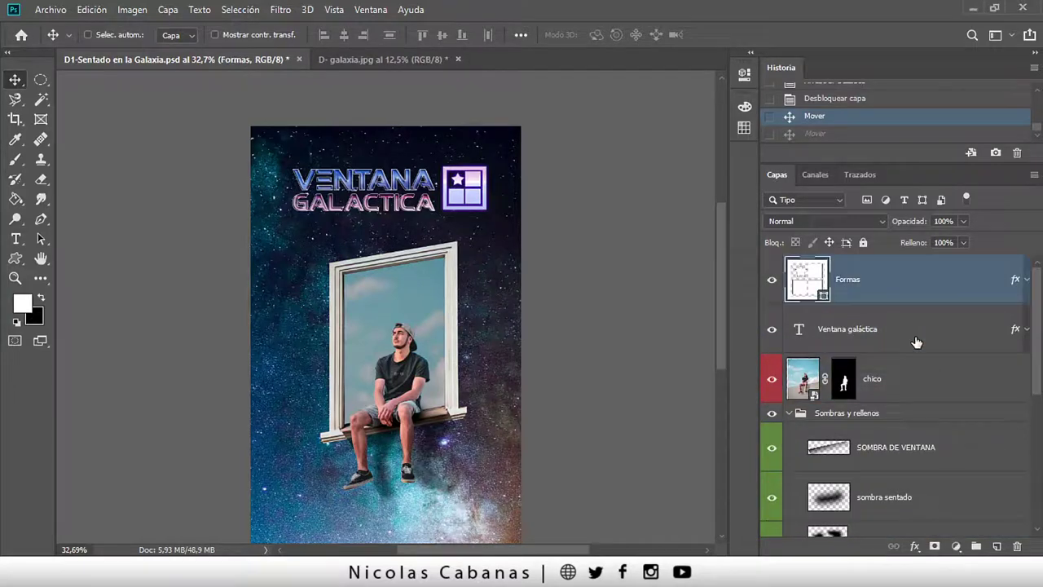
left_click(918, 348)
left_click(918, 358)
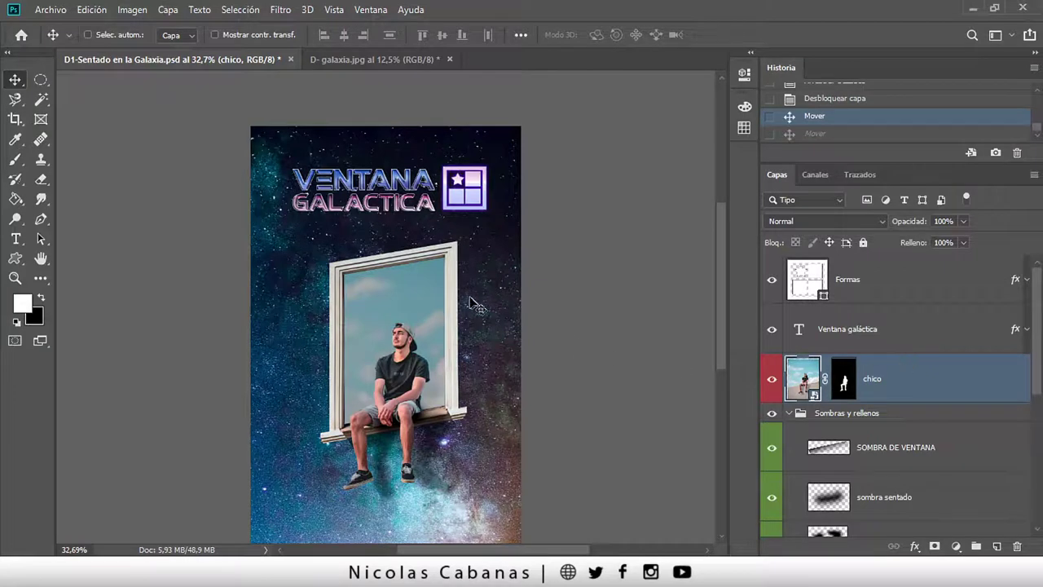
Ctrl-click the window icon to pick Formas, then marquee-select all the poster's layers.
key("ctrl")
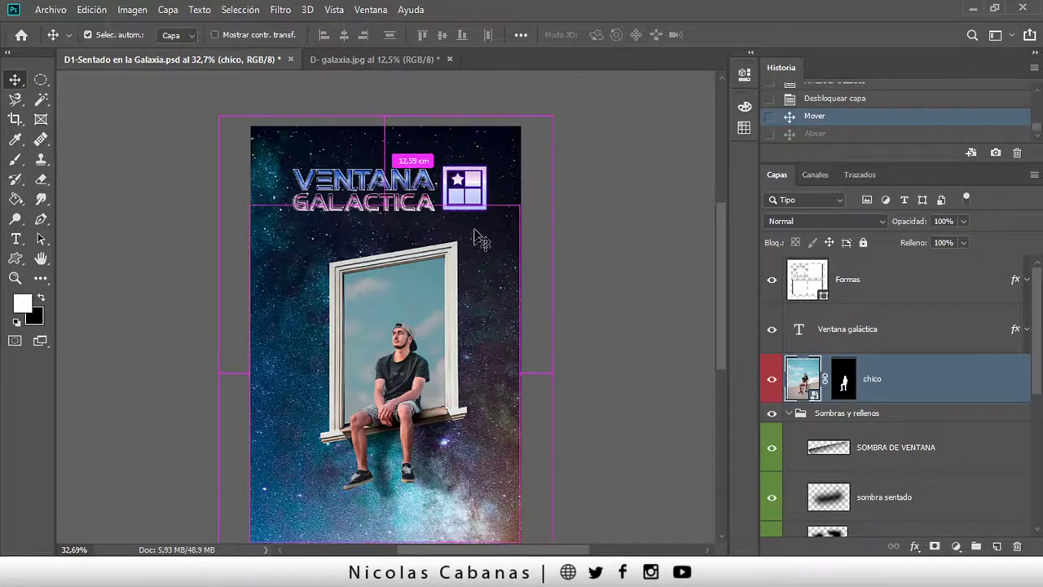
left_click(479, 184, "ctrl")
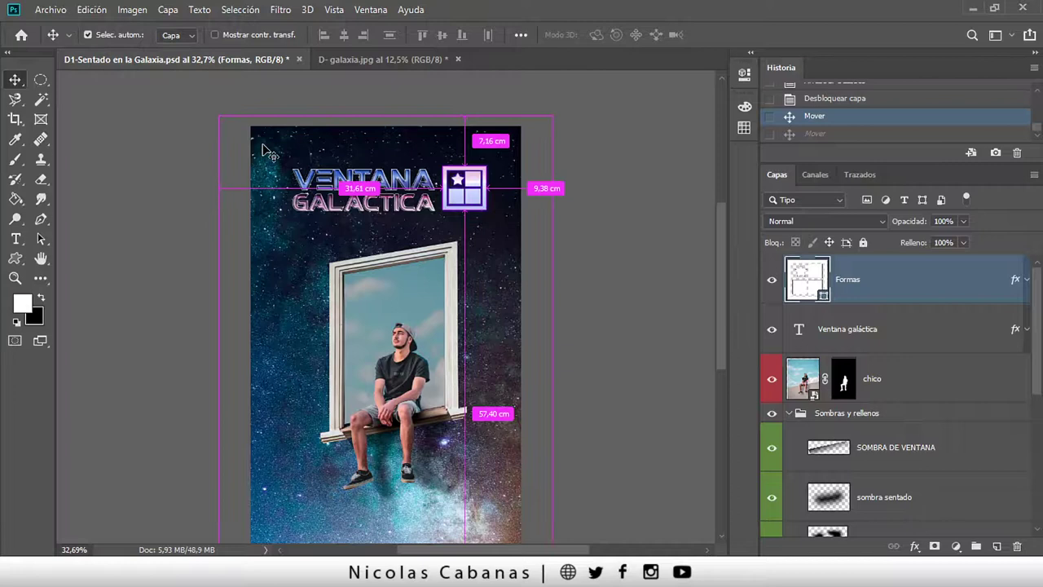
key("ctrl")
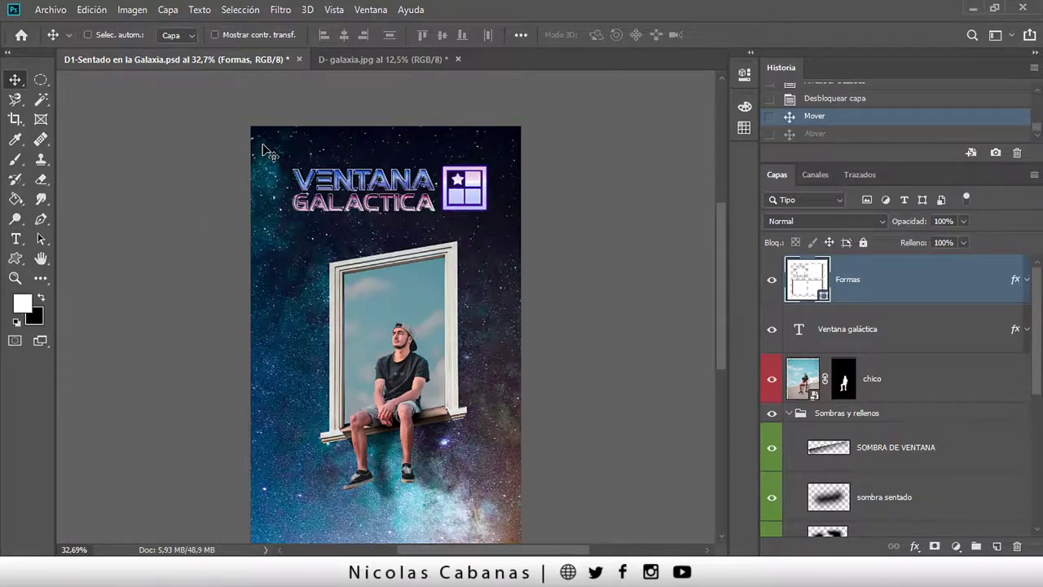
mouse_move(266, 139)
left_mouse_down()
mouse_move(368, 259)
mouse_move(512, 515)
left_mouse_up()
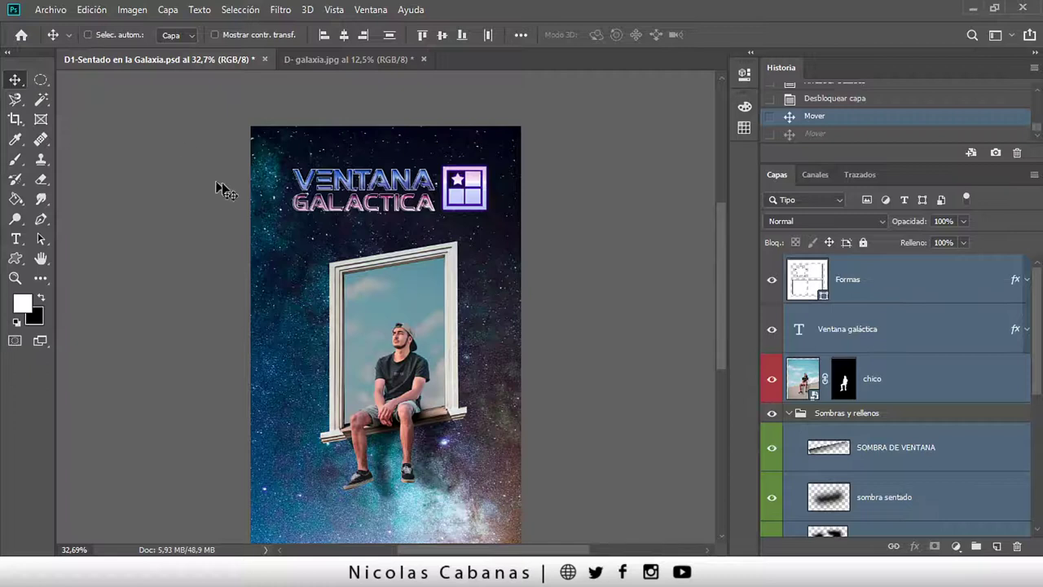
Build a canvas selection of the title, window icon, seated boy and SOMBRA DE VENTANA layers.
left_click(873, 299)
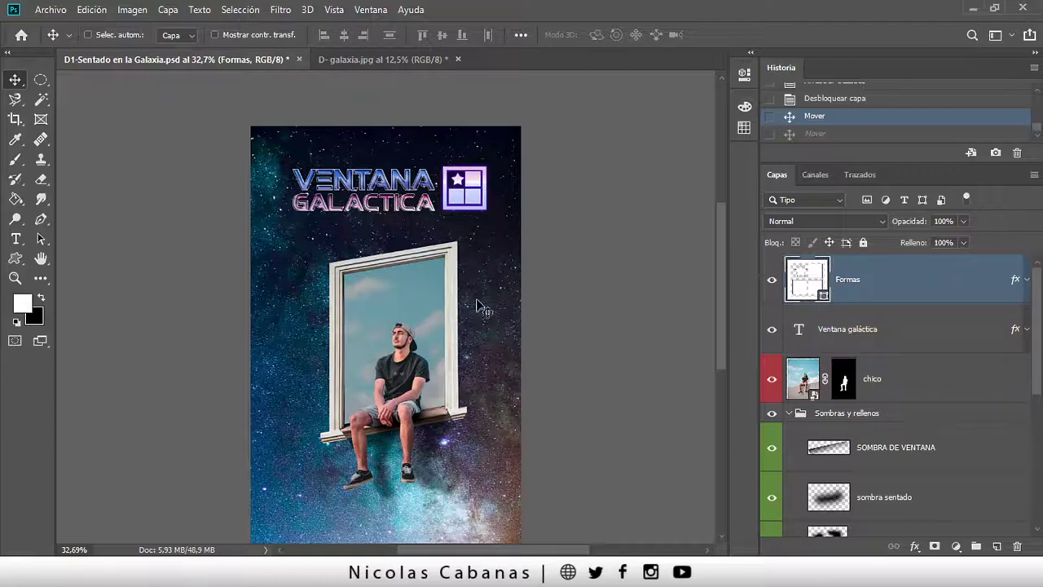
key("ctrl")
key("ctrl")
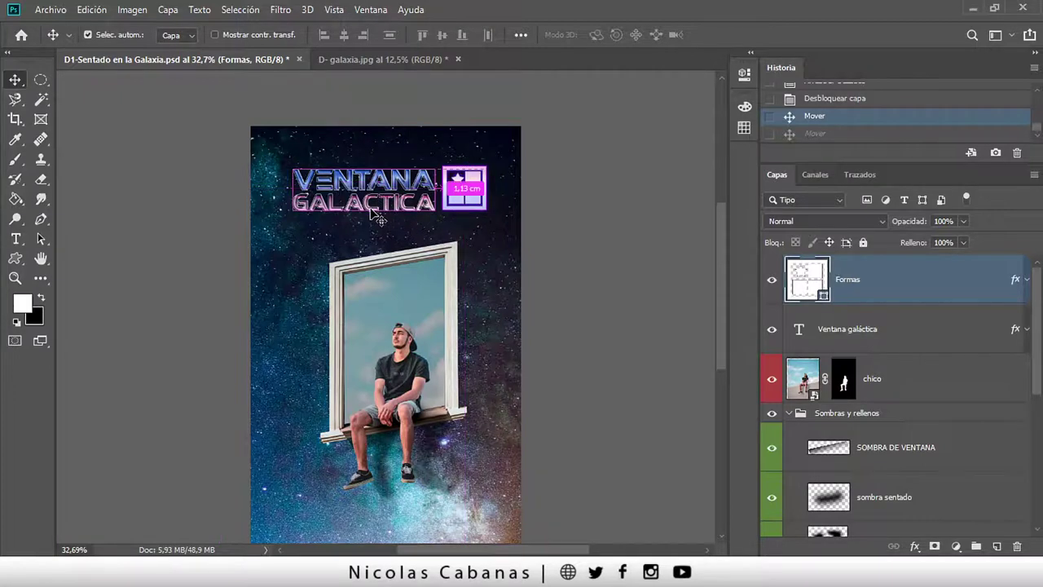
left_click(363, 211, "ctrl")
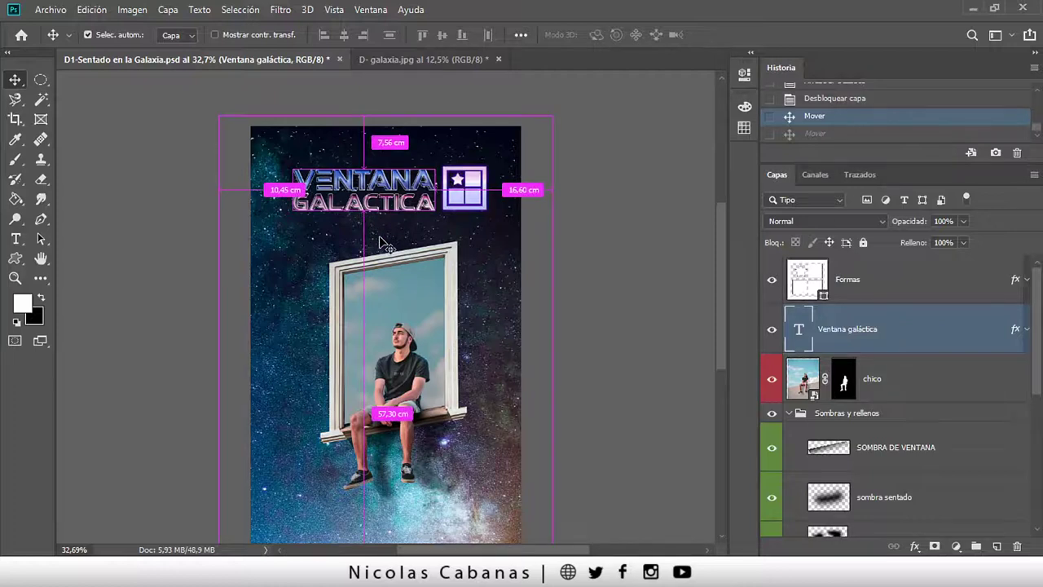
left_click(457, 204, "shift")
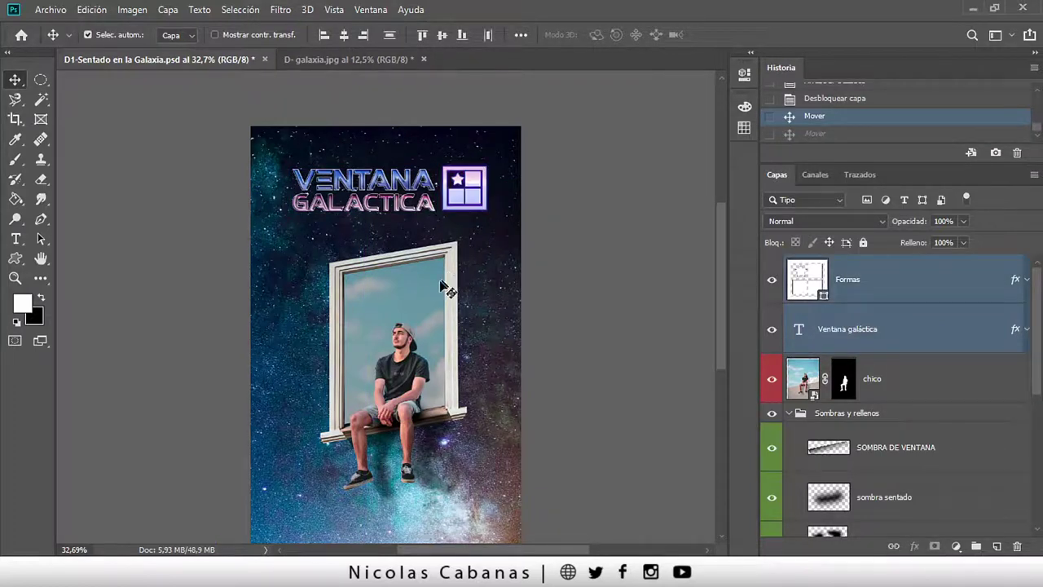
left_click(404, 358, "shift")
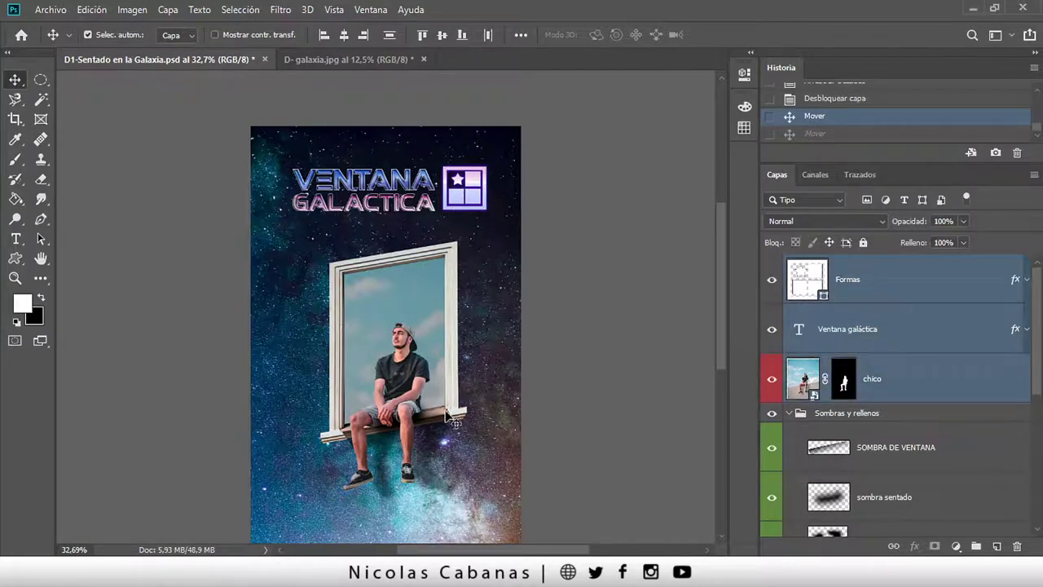
left_click(441, 438, "shift")
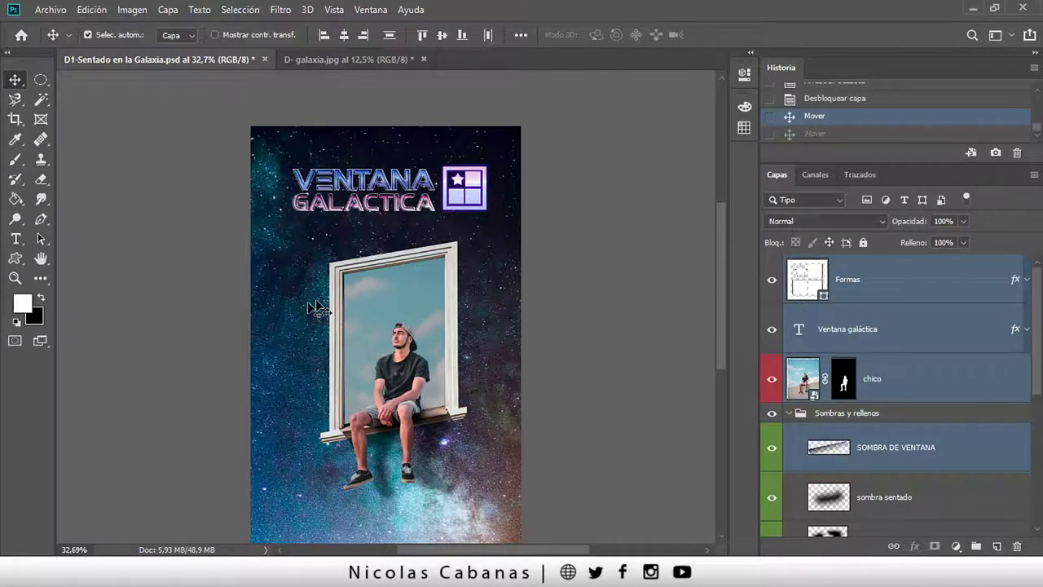
Drop the window icon from the selection, then select just the Formas layer.
left_click(471, 198, "shift")
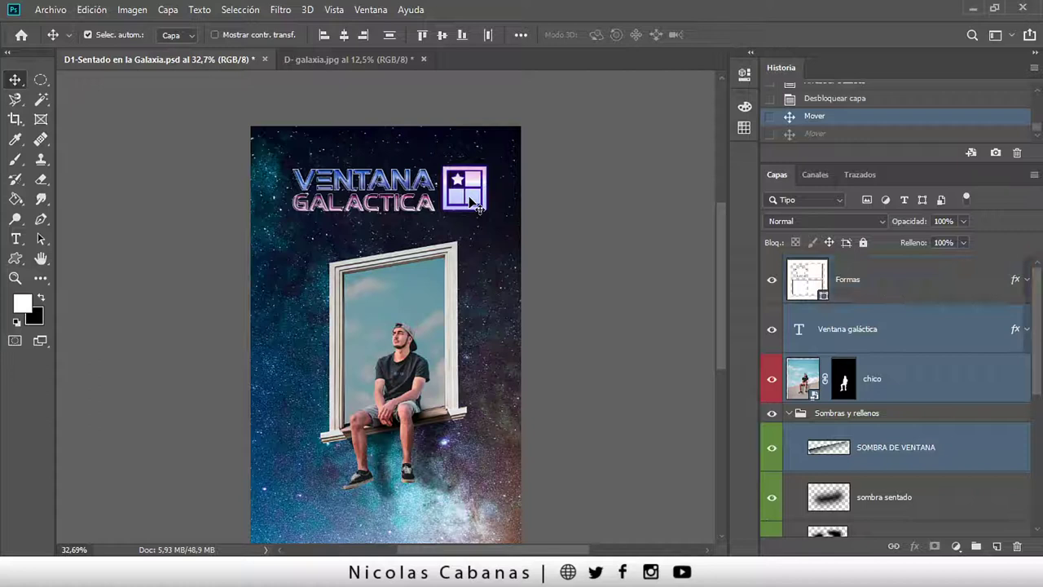
key("ctrl")
left_click(876, 277)
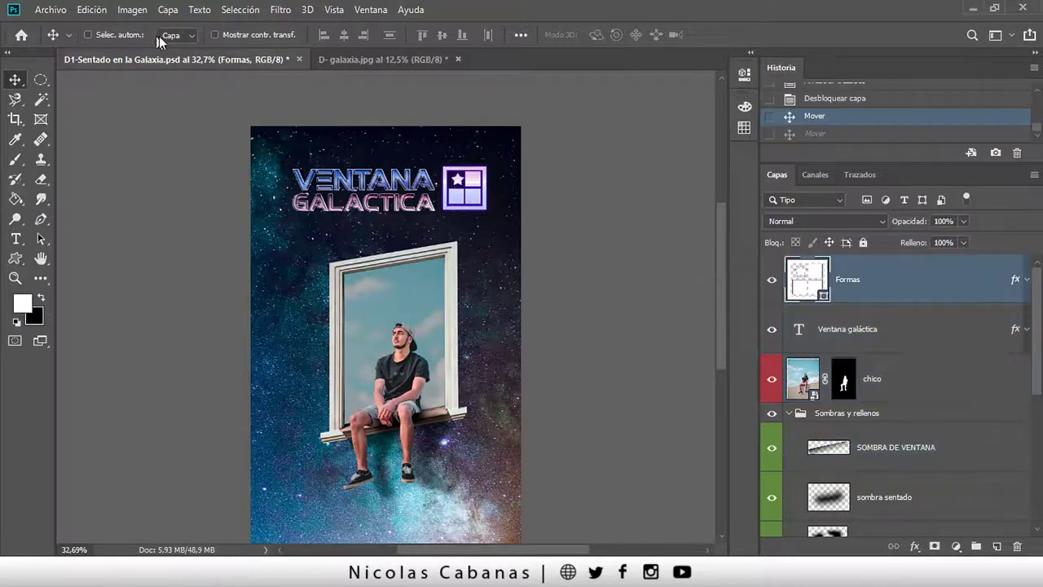
Turn on Show Transform Controls and browse the Edit menu without choosing anything.
left_click(256, 35)
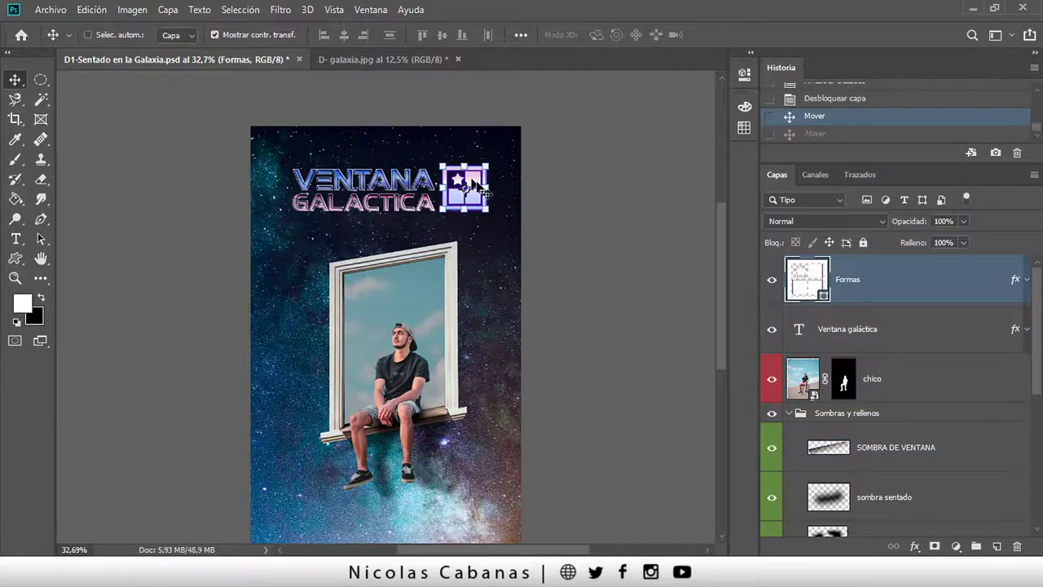
left_click(92, 10)
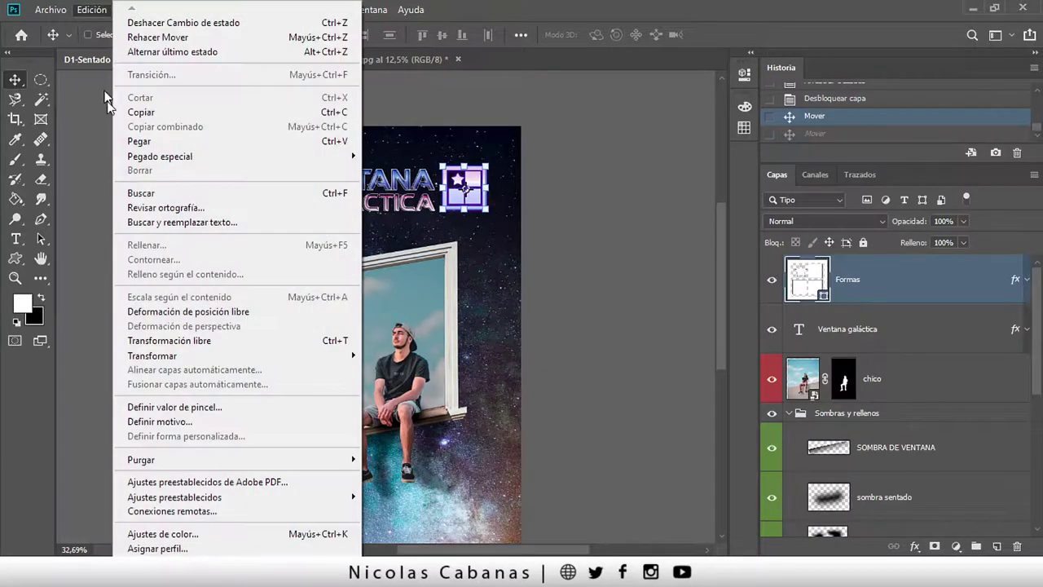
mouse_move(153, 355)
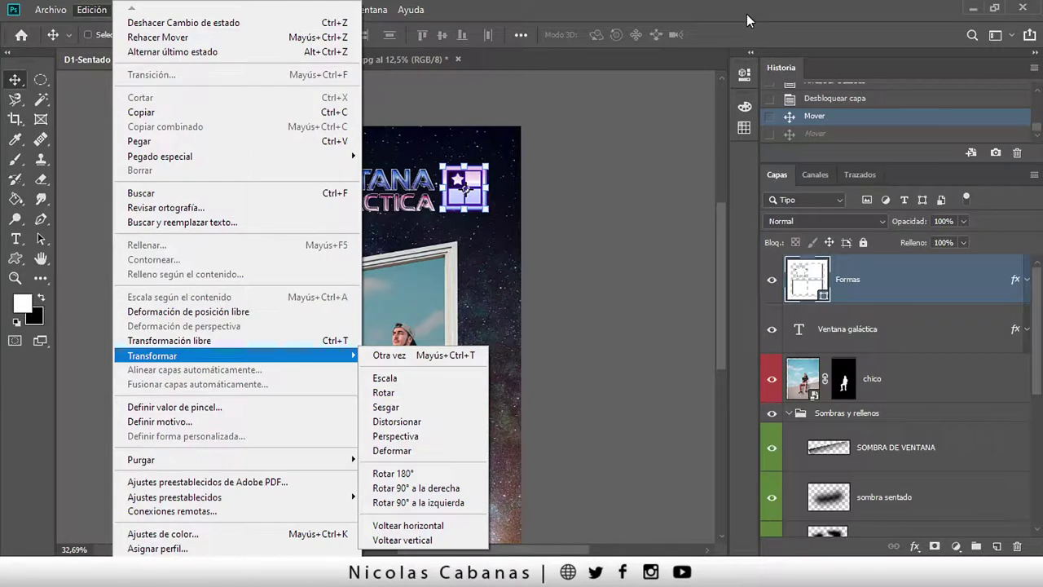
left_click(747, 14)
scroll(431, 143, "up", 3)
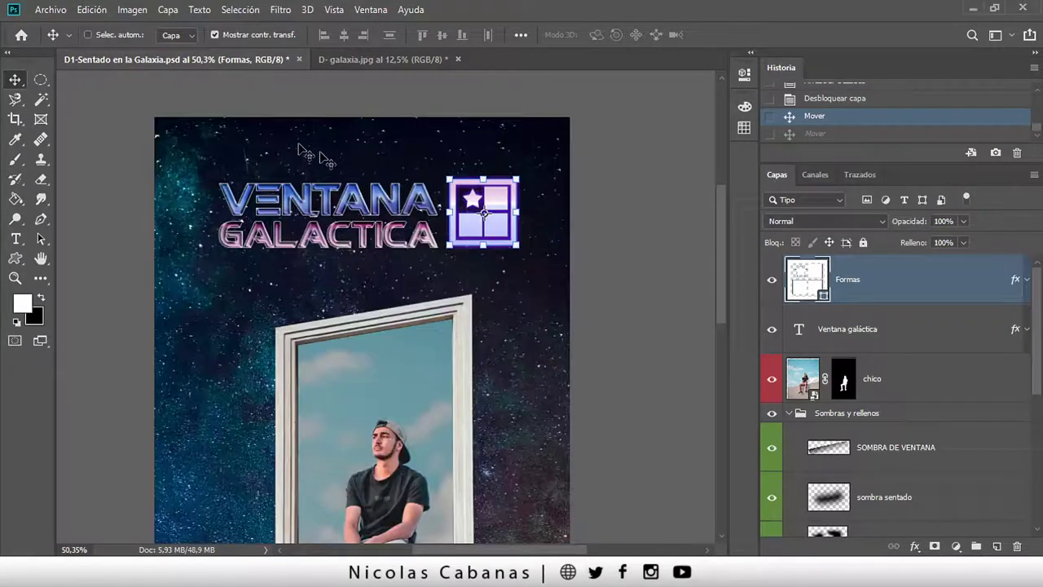
Enable Auto-Select and pick the title, window frame and window icon layers on the canvas.
left_click(88, 34)
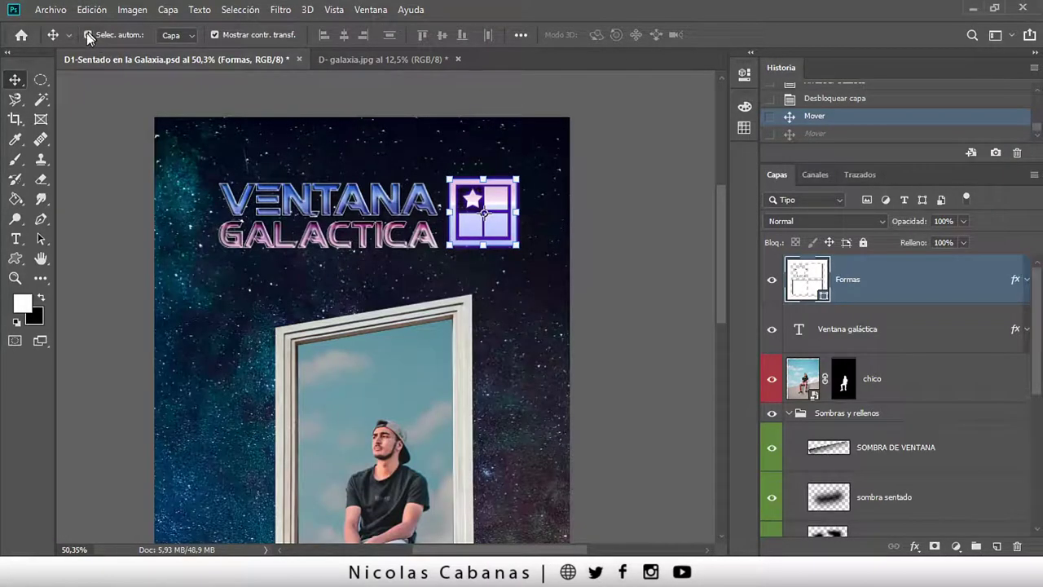
left_click(243, 207)
left_click(298, 333)
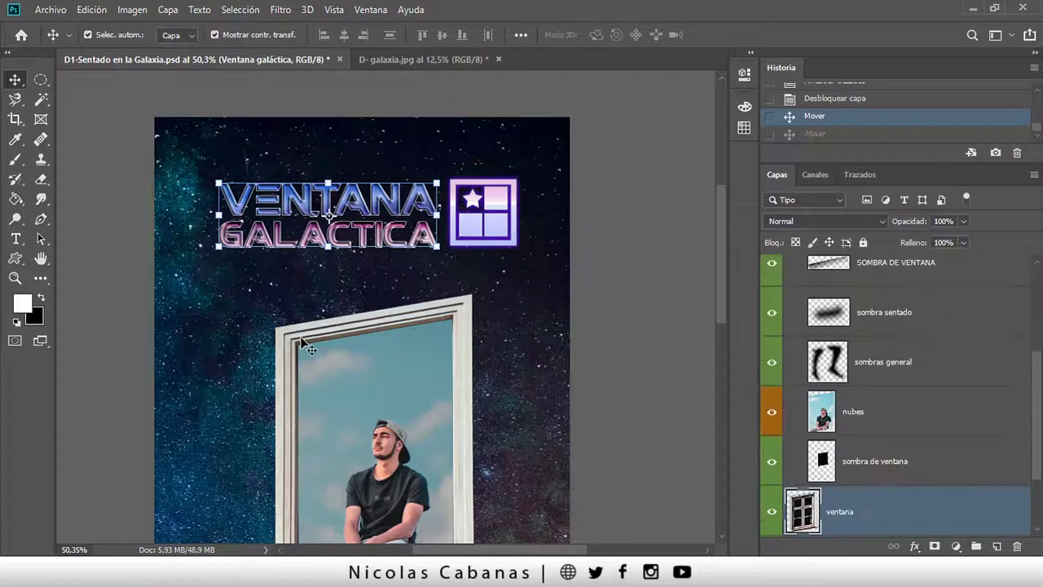
left_click(476, 234)
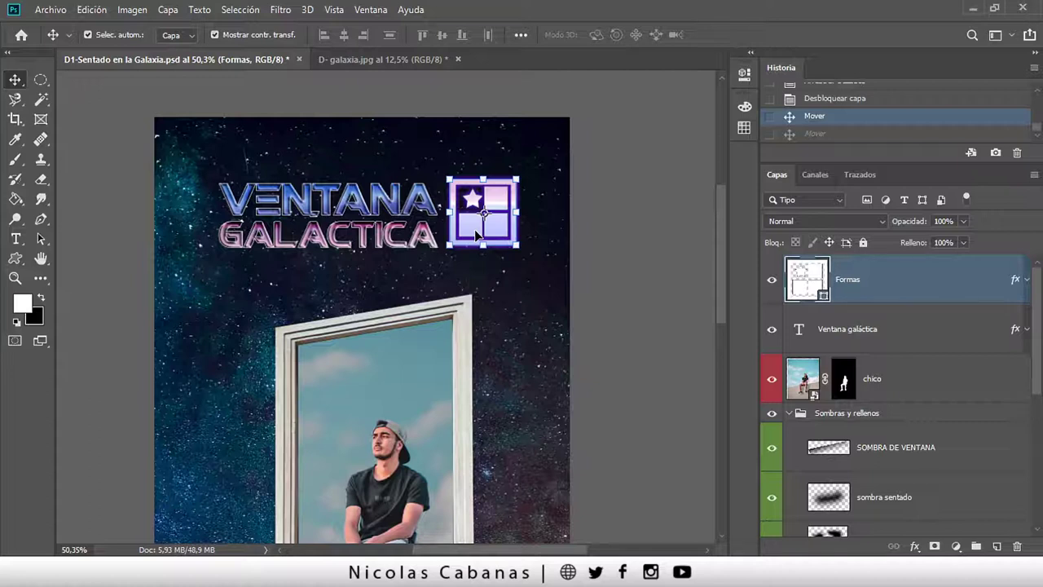
Drag the window icon off the poster to the right, then reselect the Formas layer.
left_click_drag(476, 234, 638, 237)
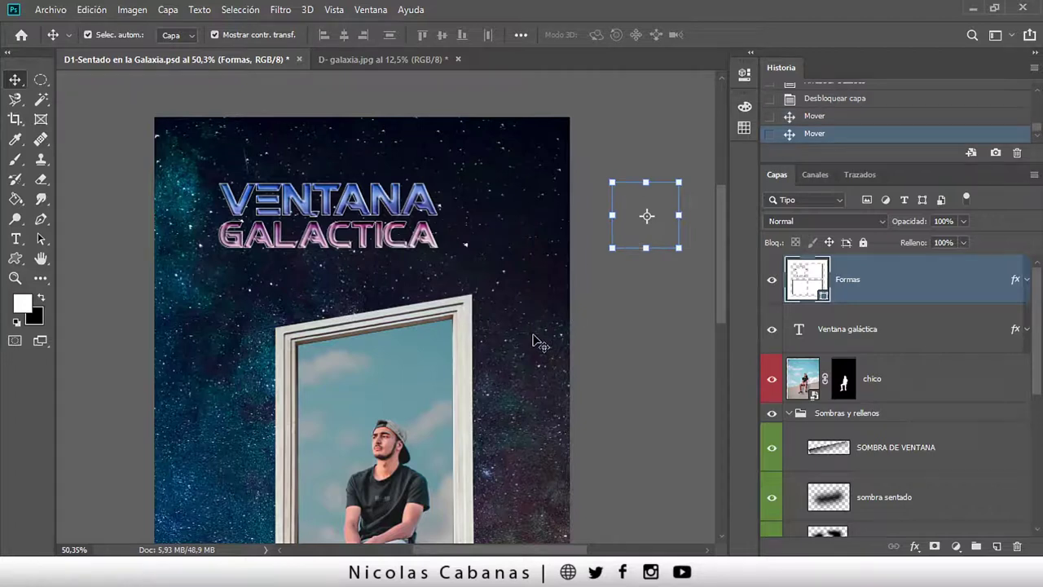
left_click(394, 246)
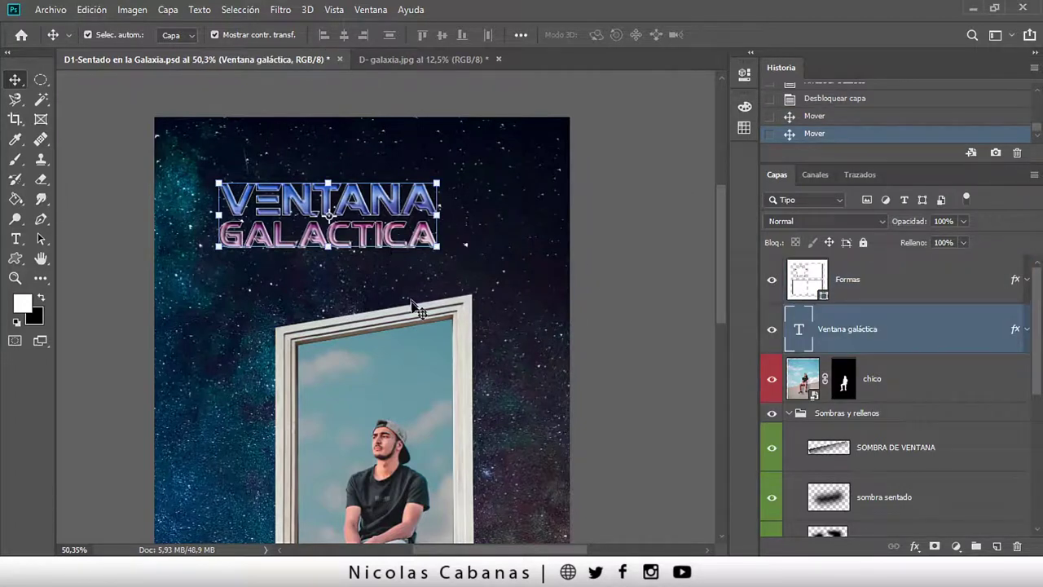
left_click(421, 343)
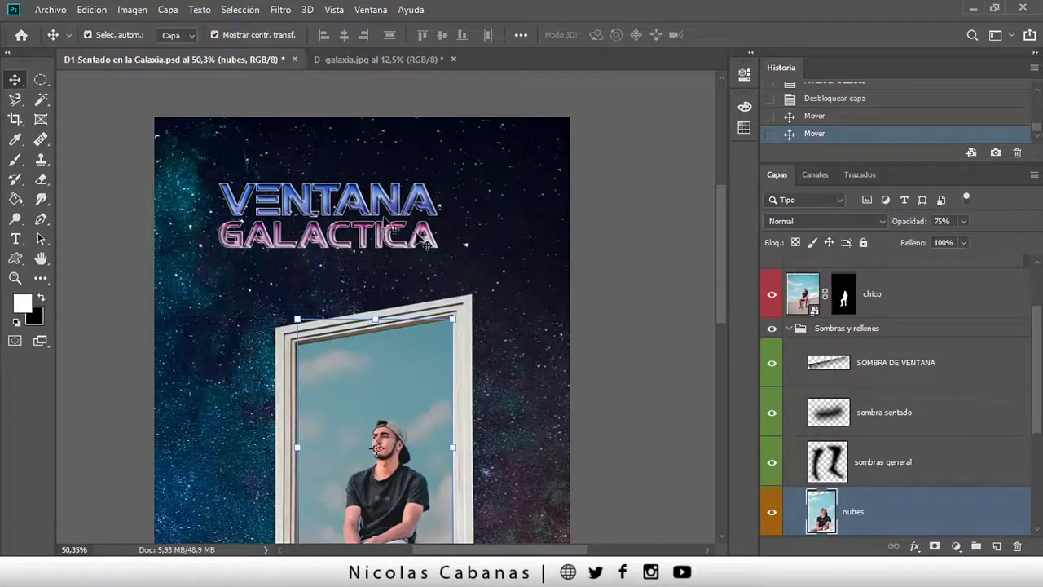
scroll(908, 449, "up", 2)
left_click(890, 281)
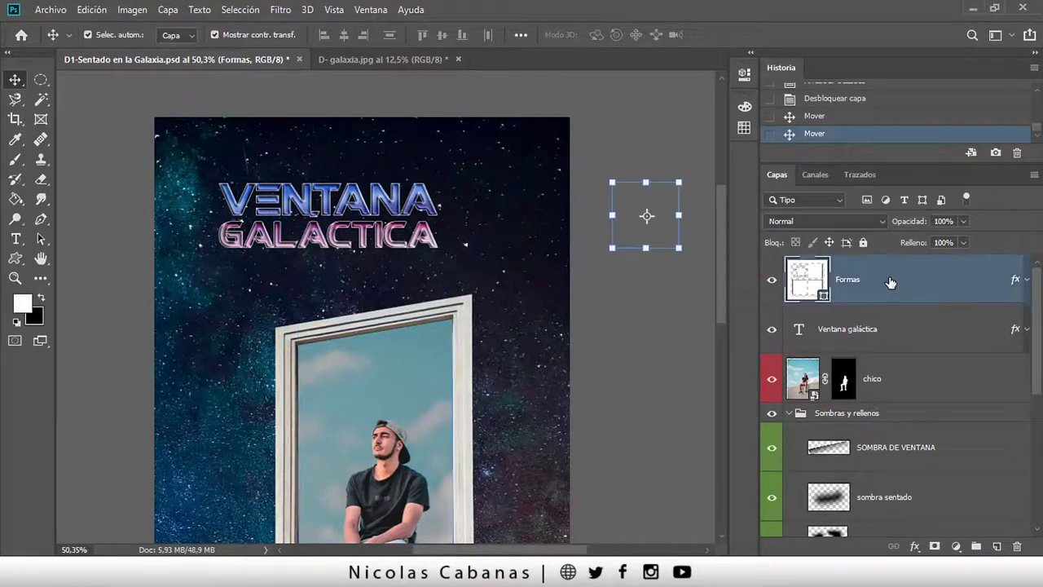
Hide the transform controls and click through chico, SOMBRA DE VENTANA and Formas layers.
left_click(215, 36)
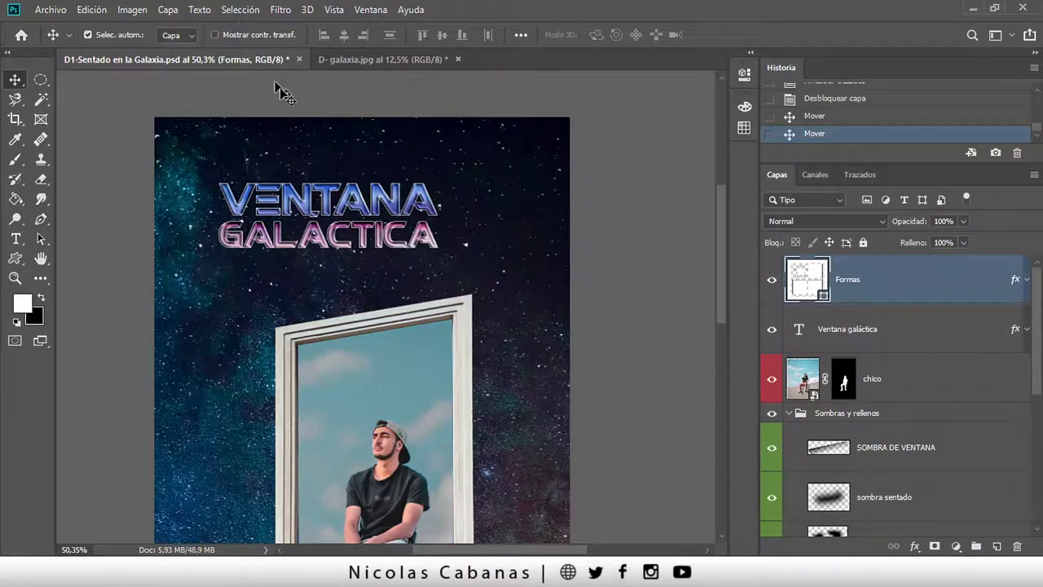
left_click(907, 396)
left_click(904, 455)
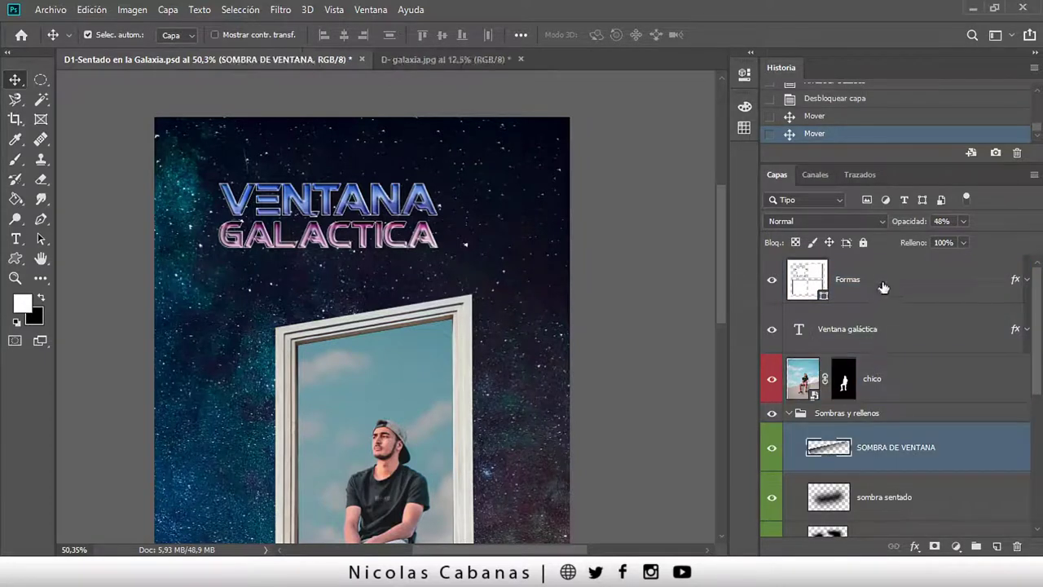
left_click(884, 287)
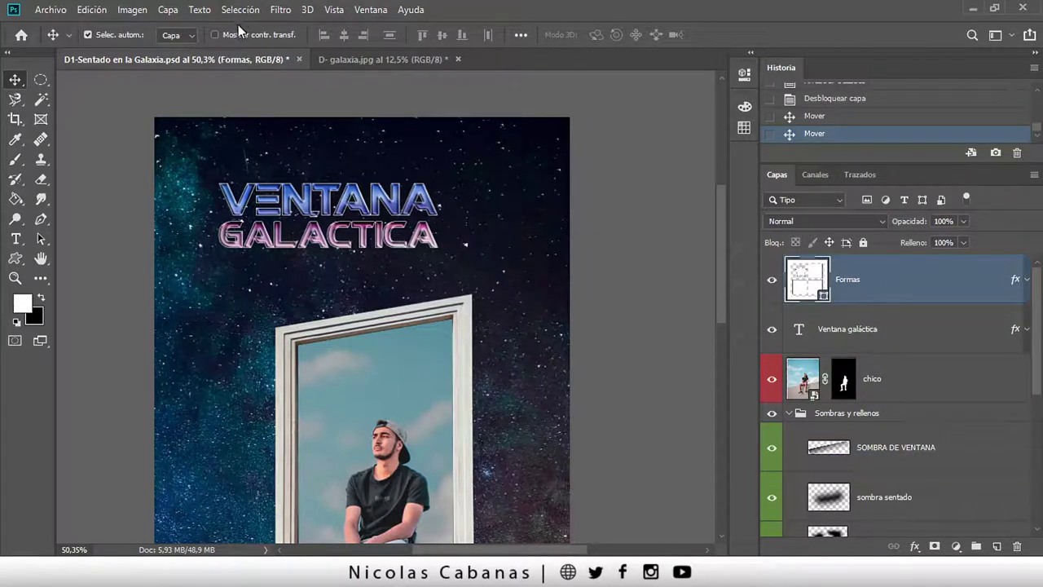
Show the transform box again and make trial drags on the window icon.
left_click(217, 35)
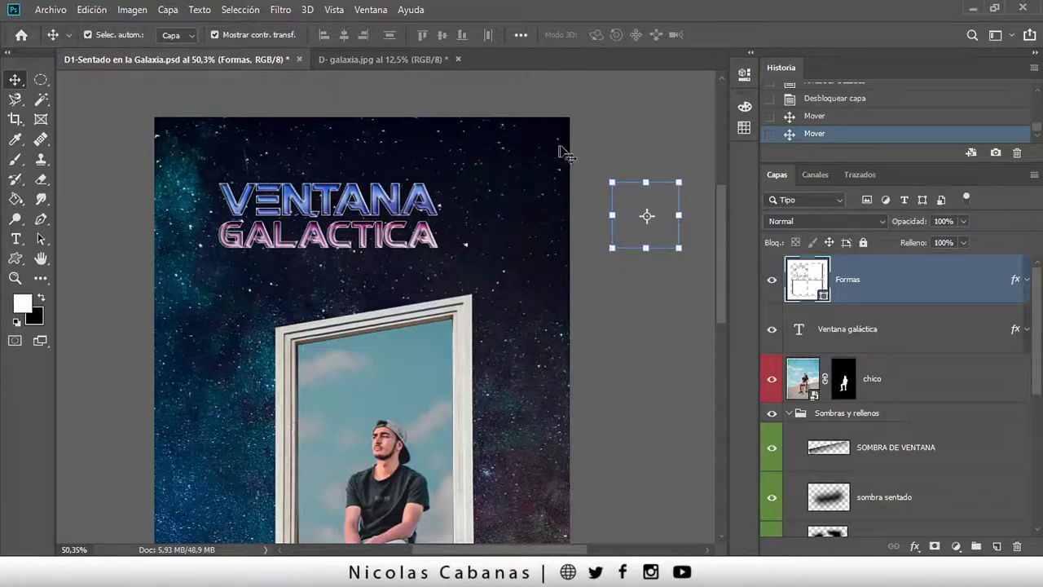
left_click_drag(599, 208, 530, 203)
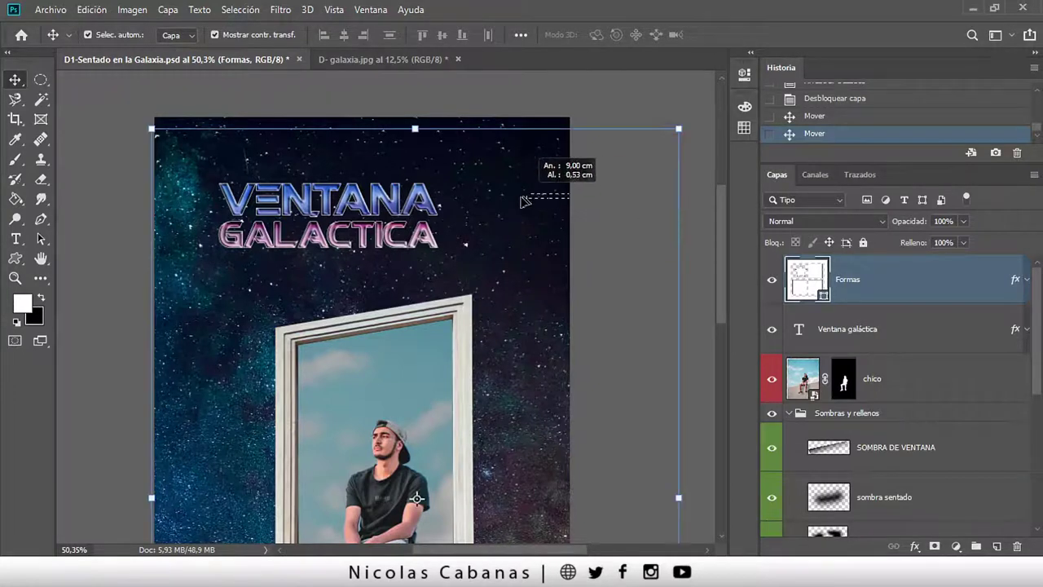
left_click(888, 282)
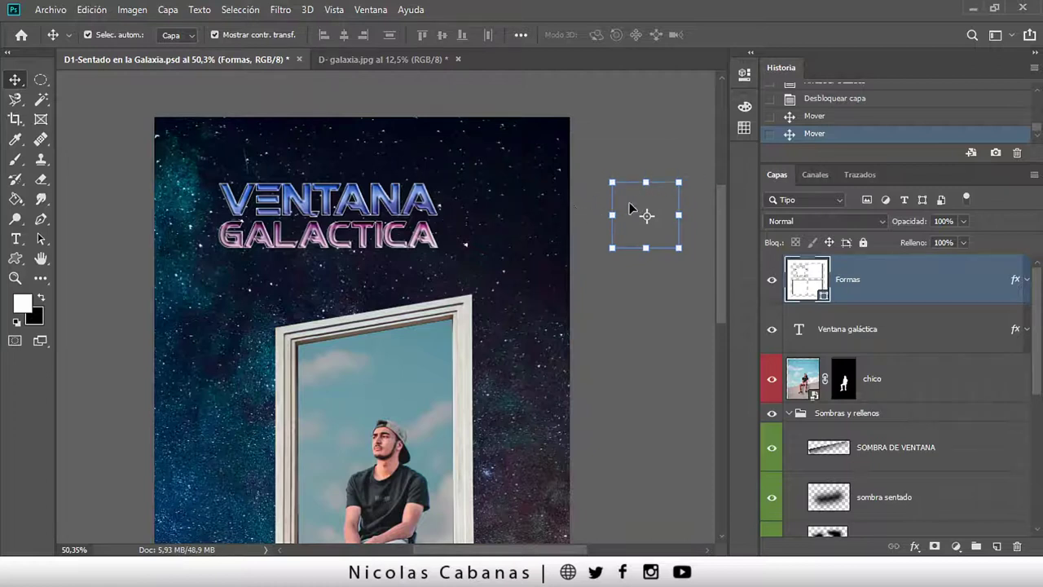
left_click_drag(633, 209, 582, 204)
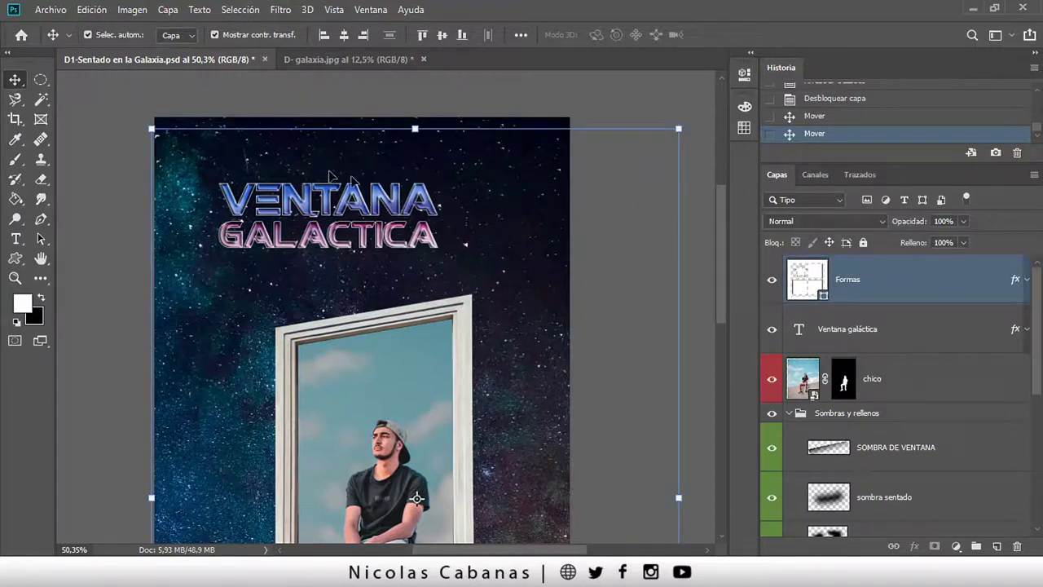
Turn off Auto-Select and drag the window icon onto the poster, level beside the title.
left_click(88, 34)
left_click(889, 284)
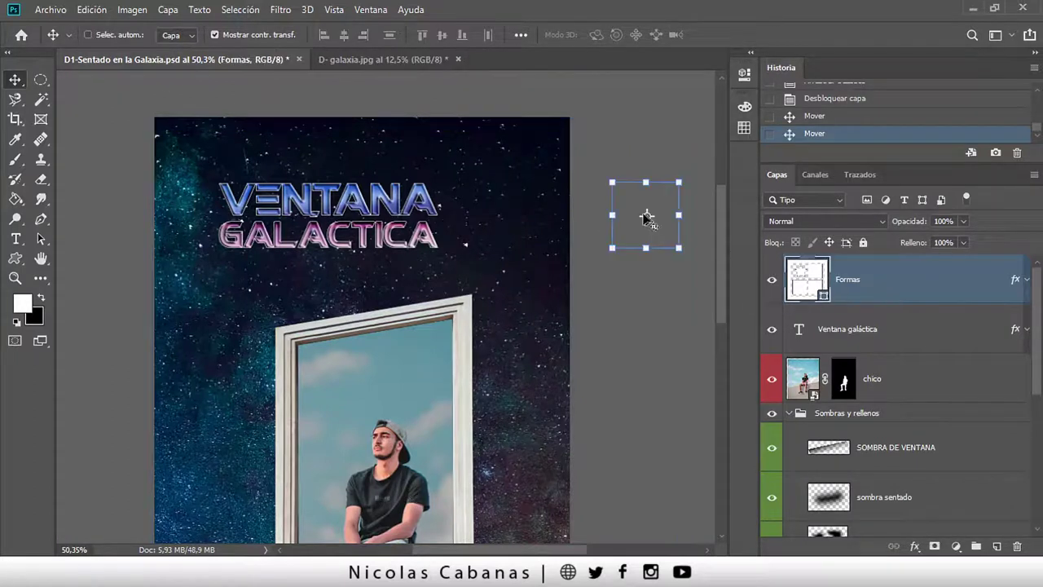
left_click_drag(655, 207, 496, 200)
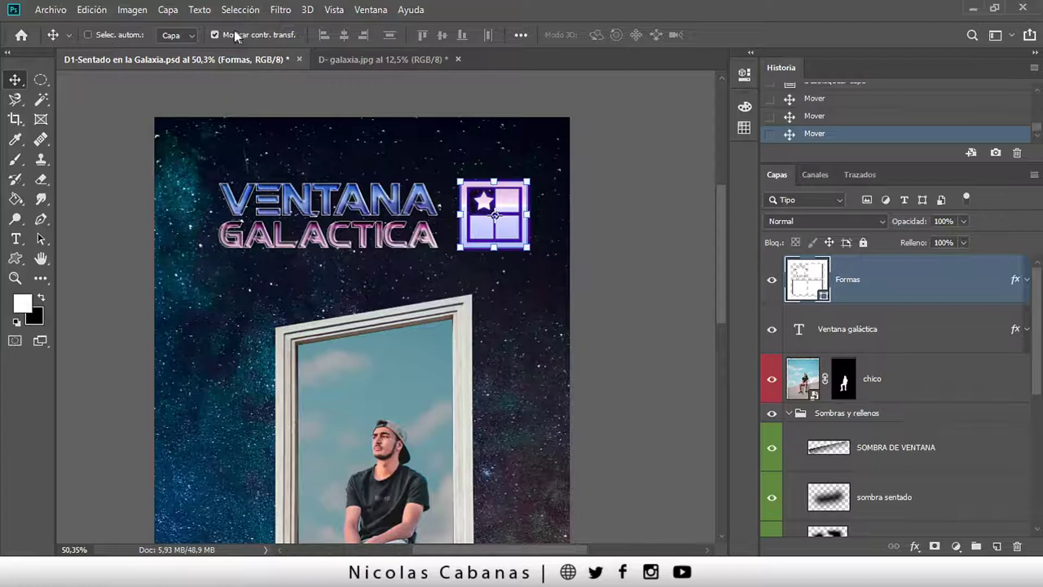
left_click_drag(517, 202, 491, 198)
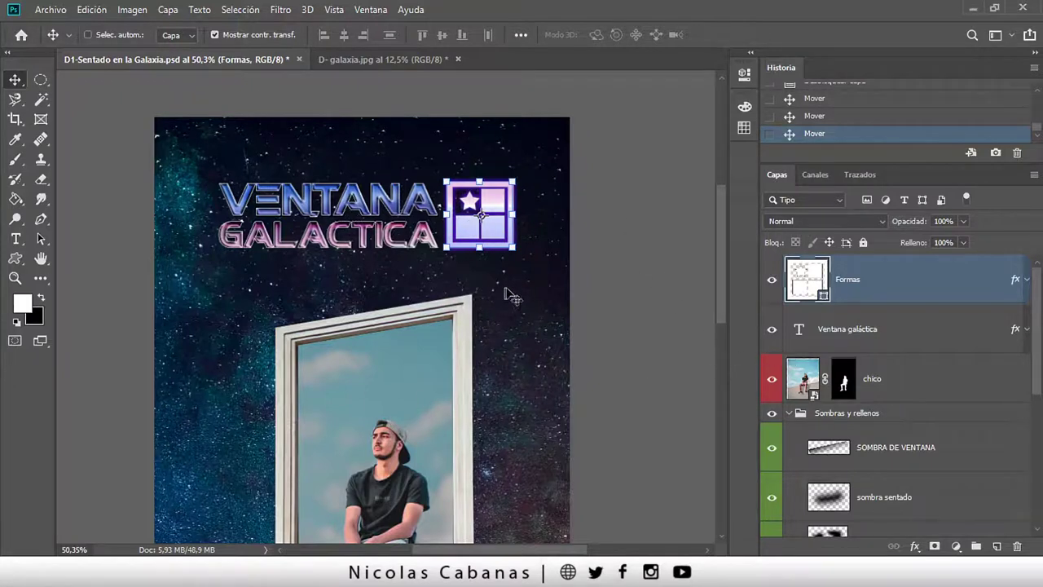
scroll(503, 295, "down", 3)
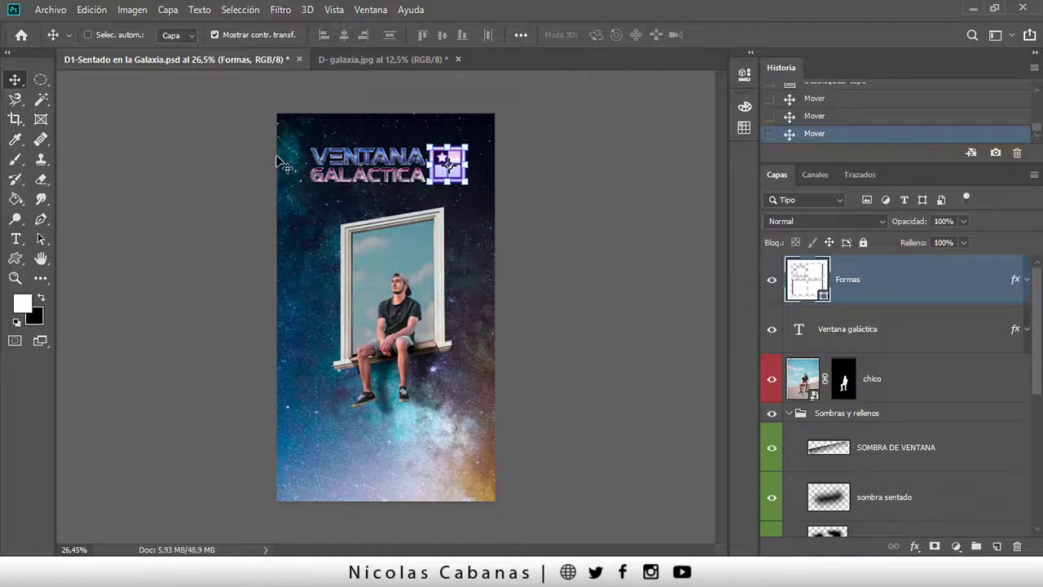
Browse Edit > Transform, then drag the icon's top-right handle into a free transform (~100.6%).
scroll(397, 97, "up", 3)
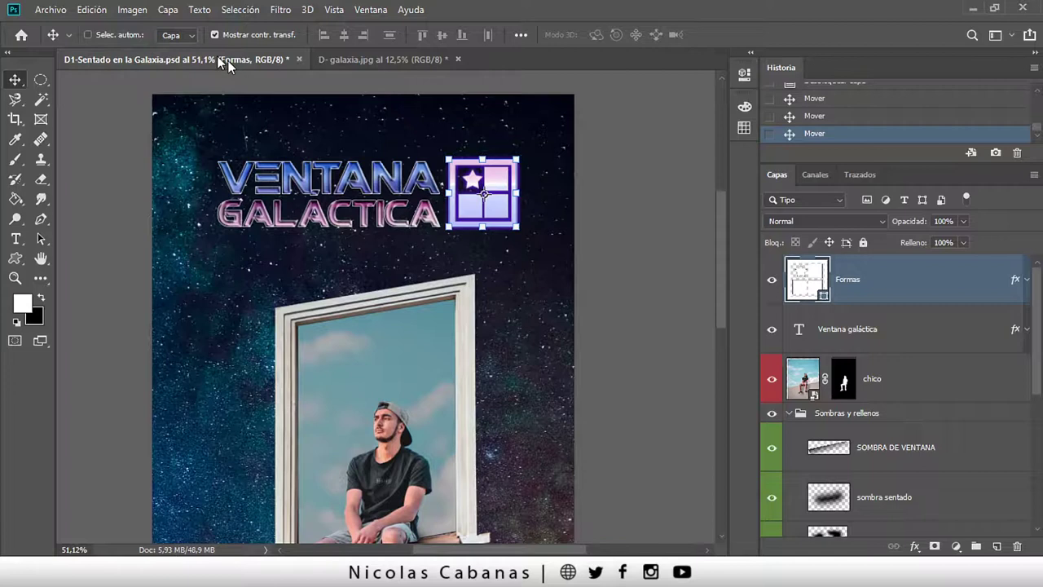
scroll(510, 132, "up", 2)
scroll(511, 132, "up", 2)
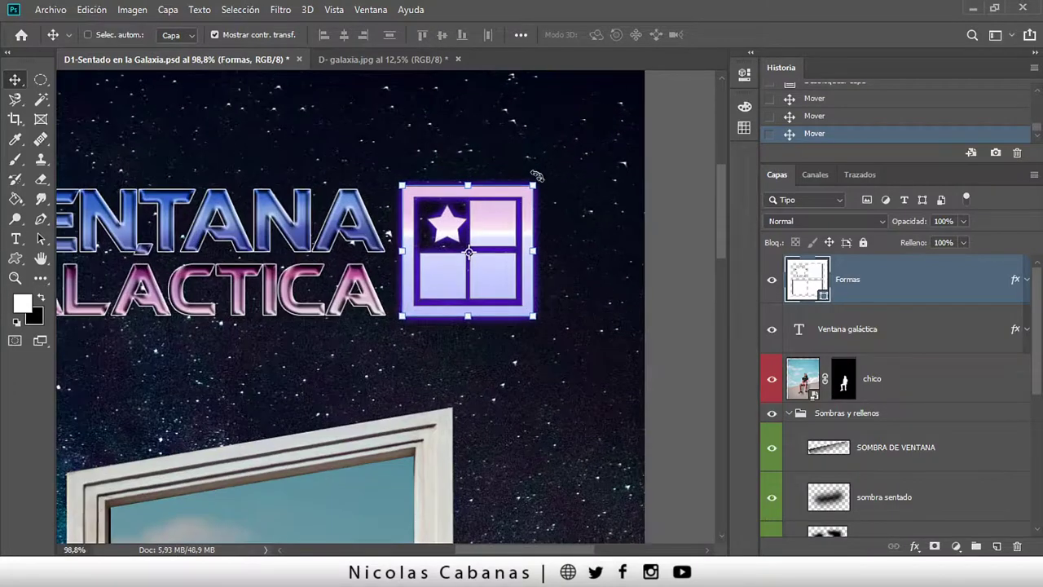
left_click(107, 12)
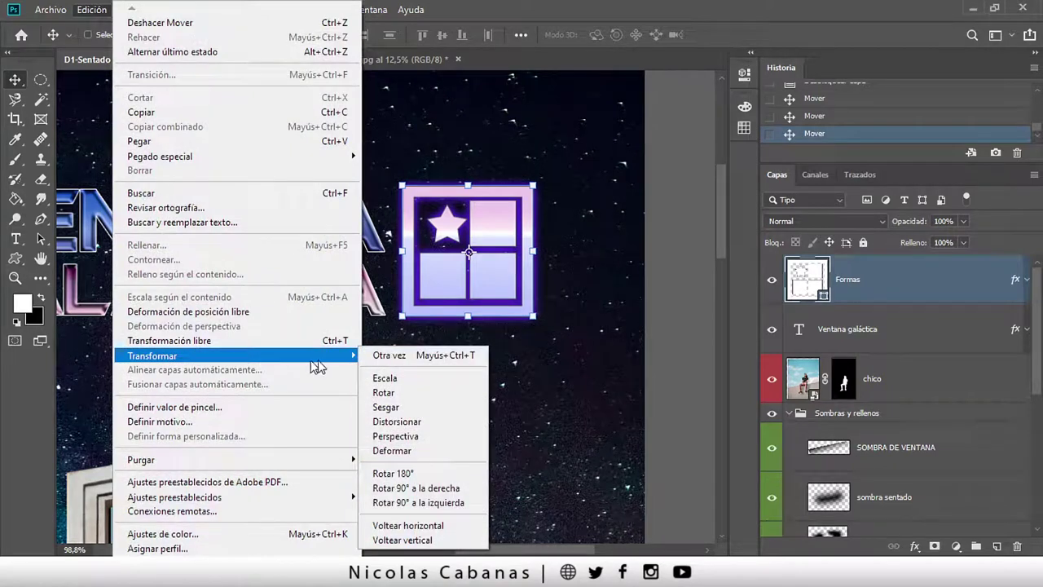
left_click(563, 20)
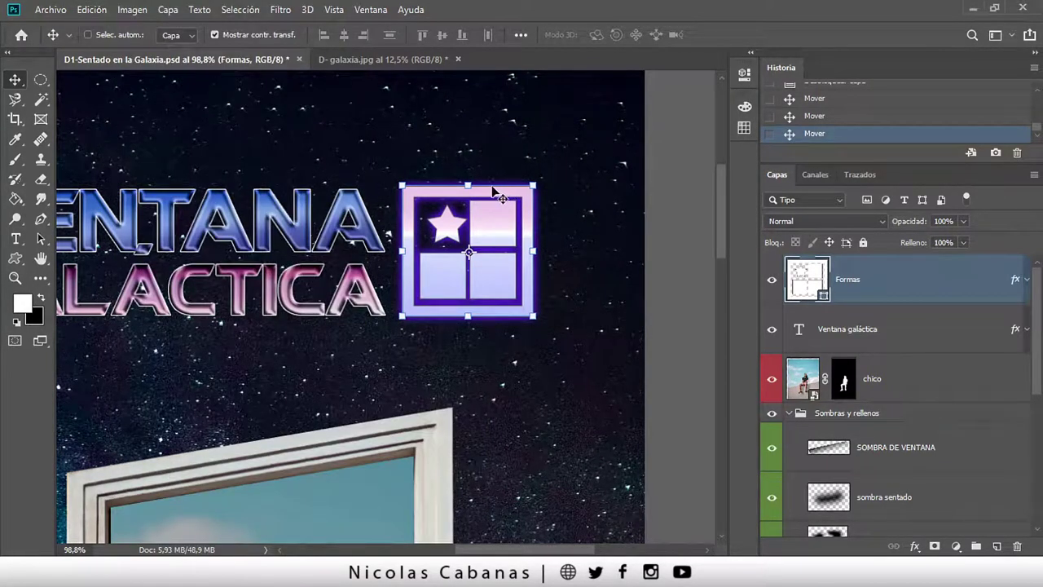
mouse_move(534, 188)
left_mouse_down()
mouse_move(555, 154)
mouse_move(599, 130)
mouse_move(549, 168)
mouse_move(611, 169)
mouse_move(553, 145)
mouse_move(591, 172)
mouse_move(611, 168)
mouse_move(624, 139)
mouse_move(530, 193)
mouse_move(561, 160)
mouse_move(534, 190)
left_mouse_up()
Distort the window icon by pulling its top-right corner, then ease the skew back.
left_click(89, 11)
mouse_move(196, 355)
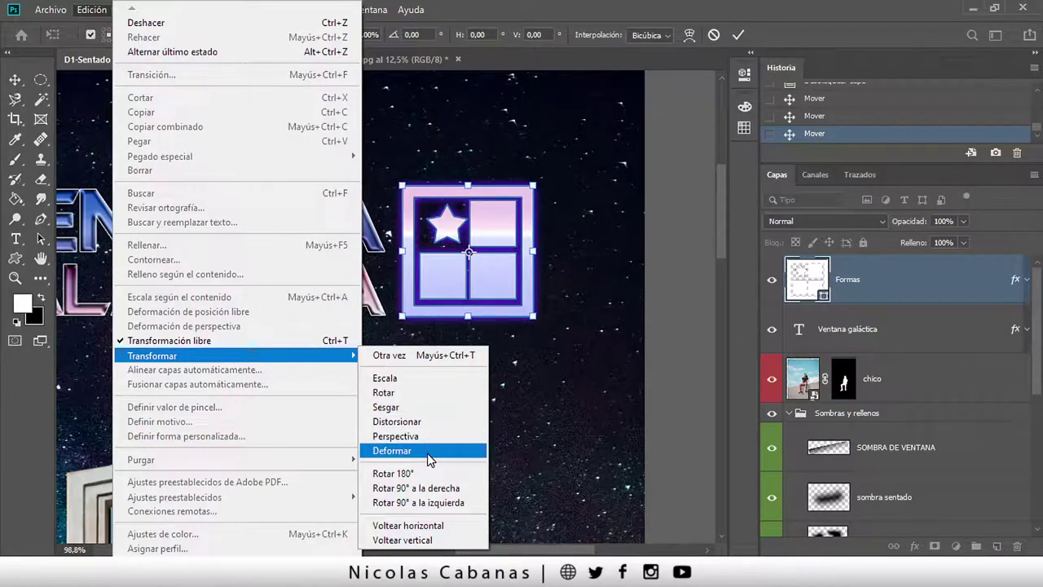
left_click(432, 422)
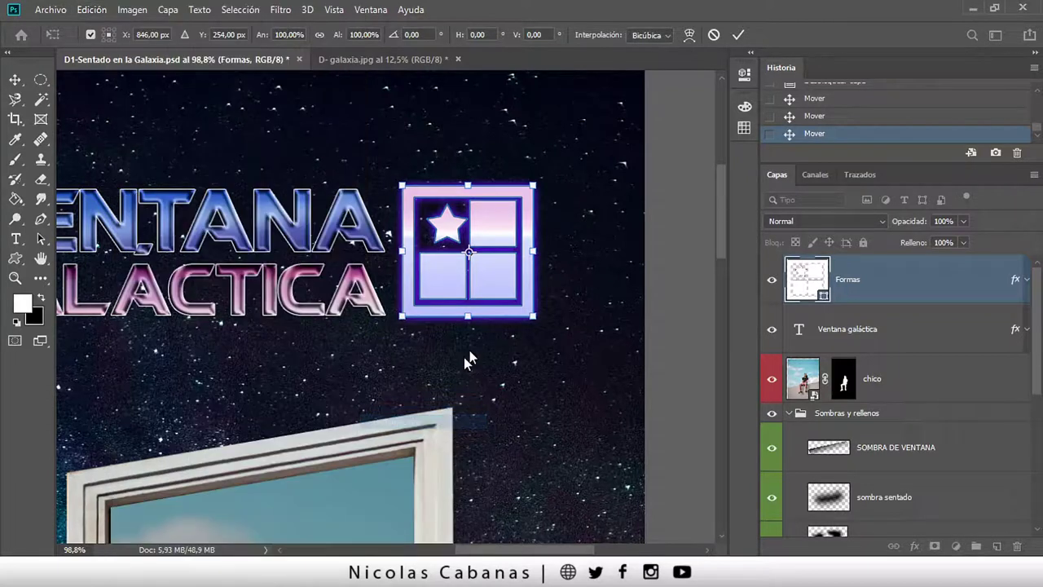
mouse_move(536, 187)
left_mouse_down()
mouse_move(531, 157)
mouse_move(504, 140)
mouse_move(532, 165)
mouse_move(531, 205)
left_mouse_up()
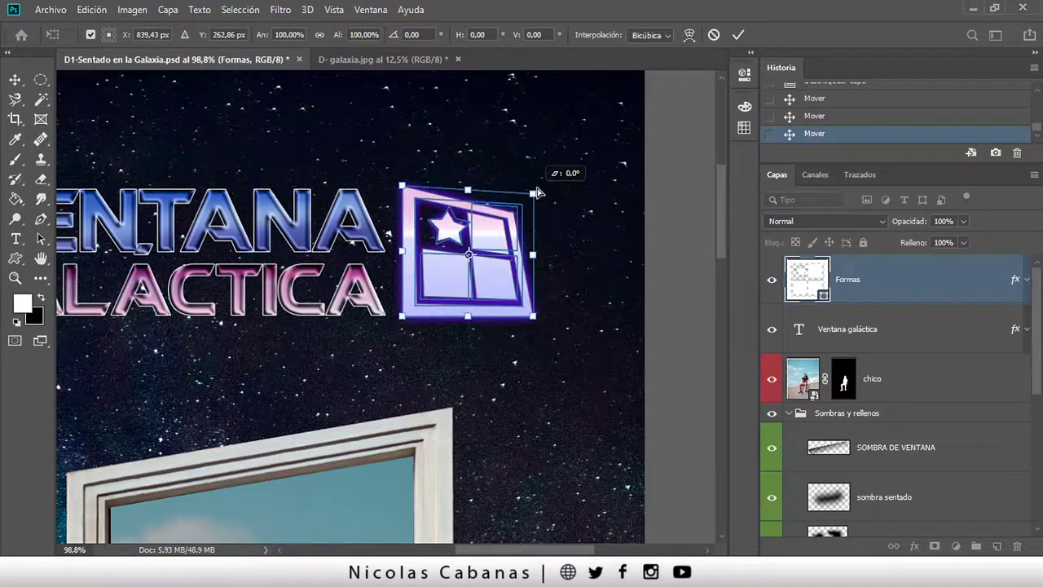
left_click_drag(532, 206, 531, 163)
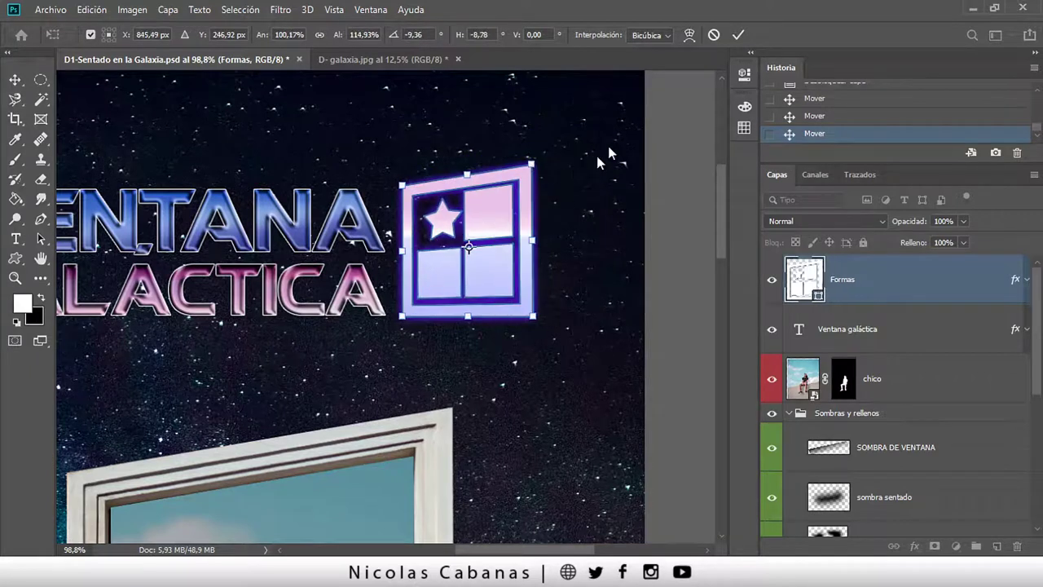
Try warp-grid bends and the Arco and Pez warp presets, then cancel the transform.
left_click(689, 35)
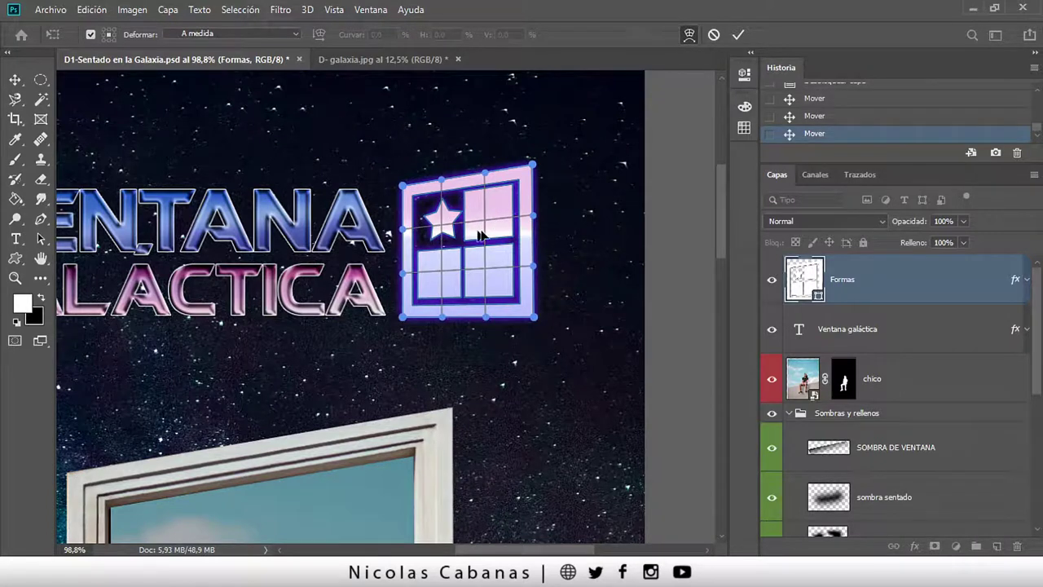
left_click_drag(466, 247, 456, 230)
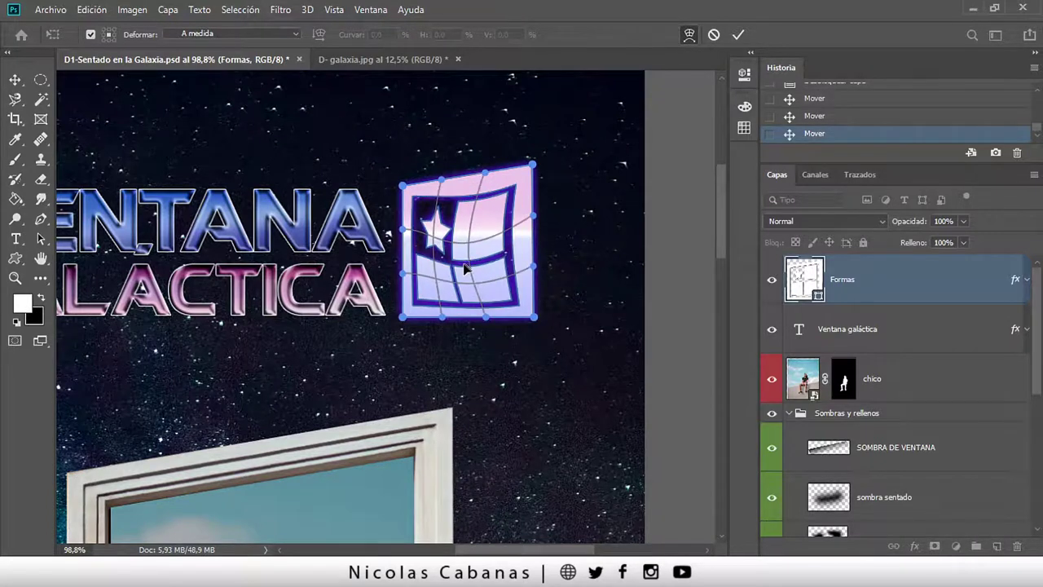
left_click(255, 34)
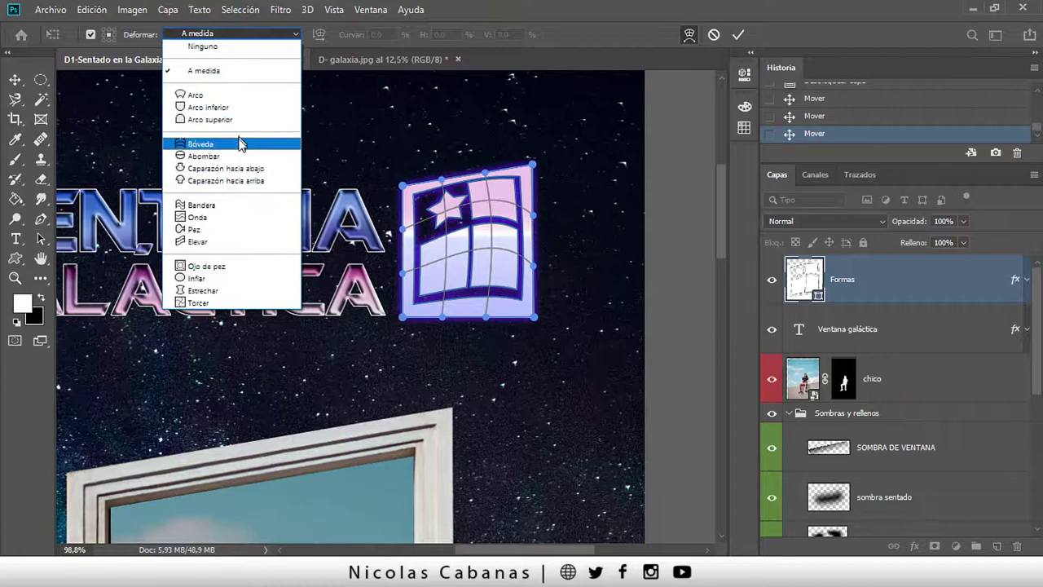
left_click(243, 95)
left_click(243, 35)
left_click(237, 225)
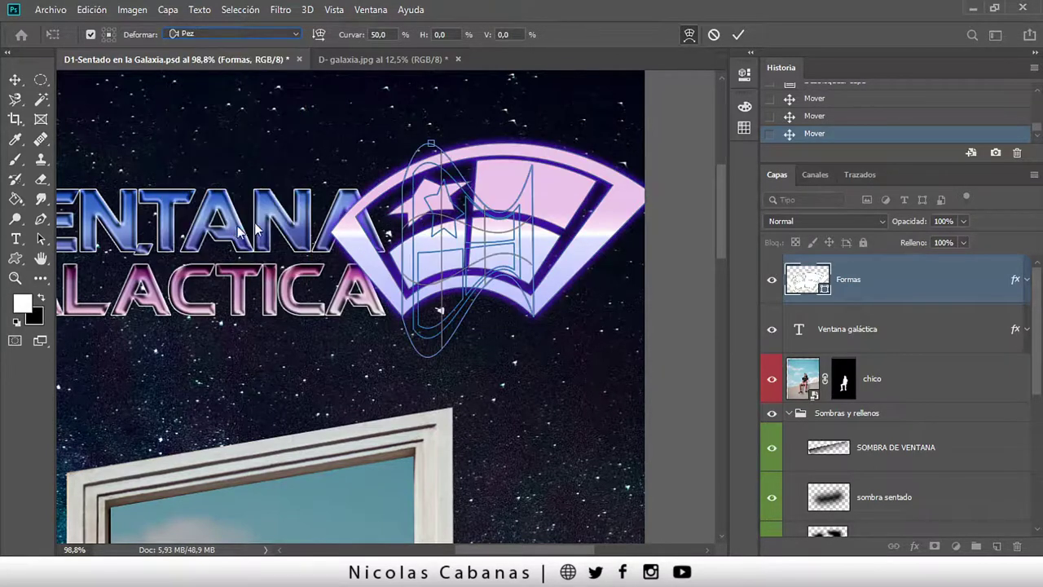
left_click(713, 35)
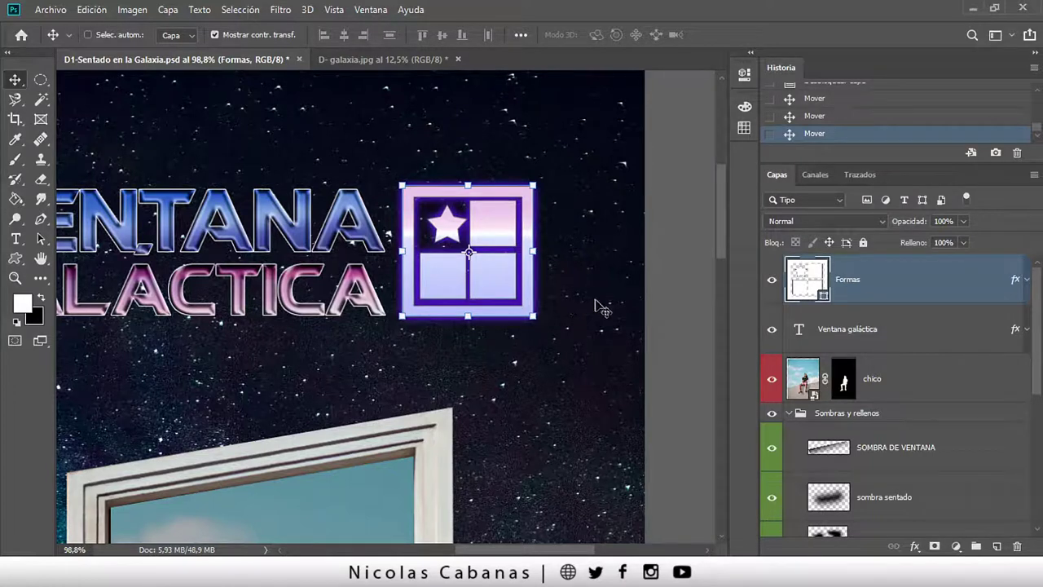
Toggle transform controls off and on, then rotate the window icon 14.6° and back to 0°.
left_click(214, 35)
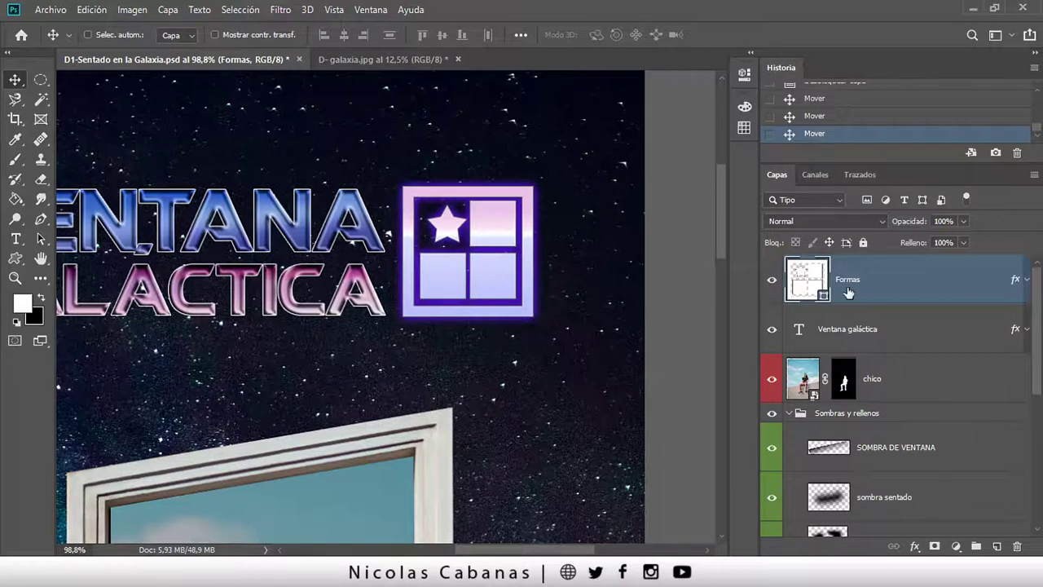
left_click(92, 10)
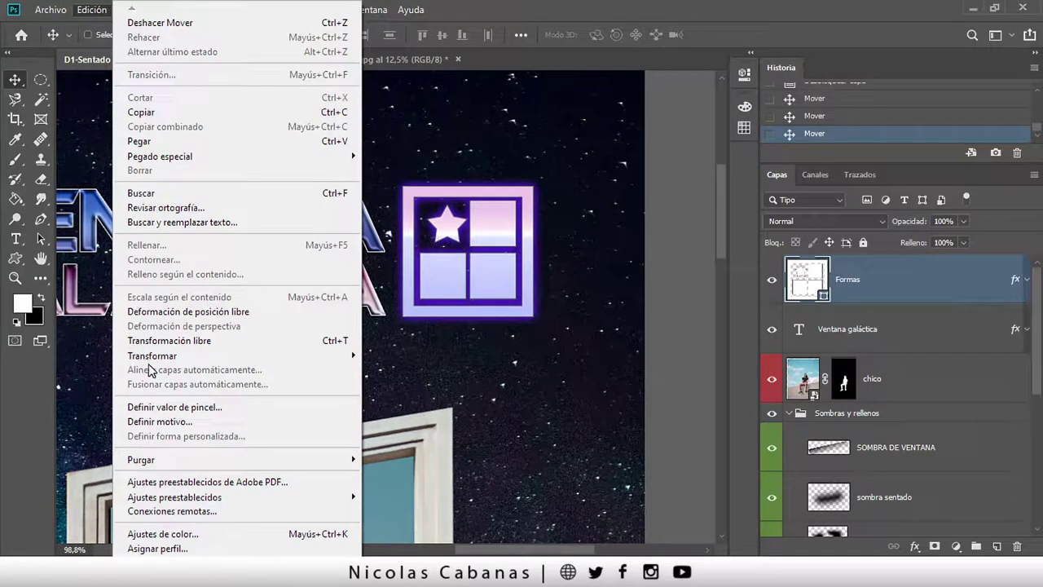
mouse_move(236, 355)
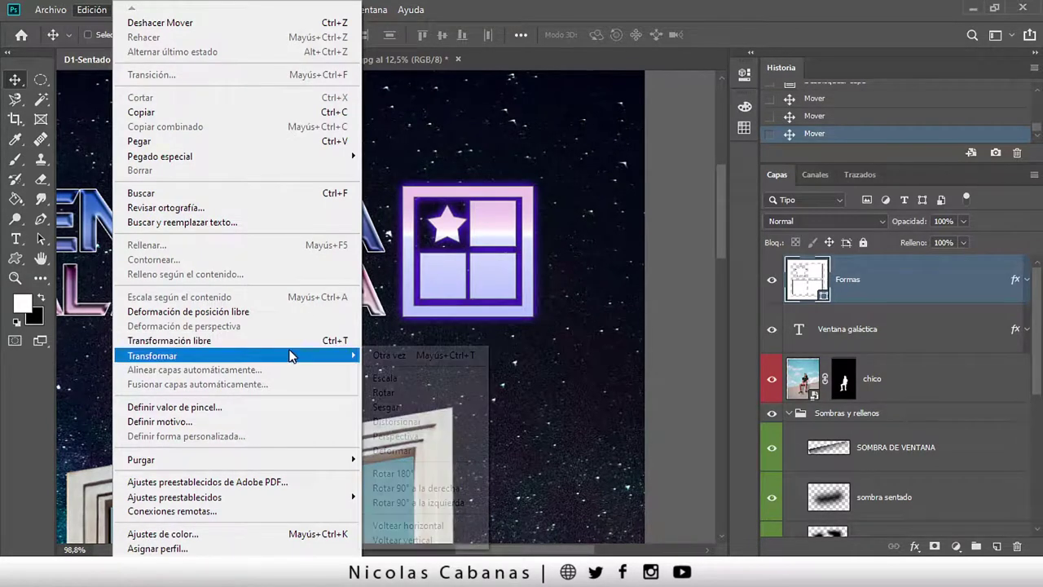
left_click(720, 29)
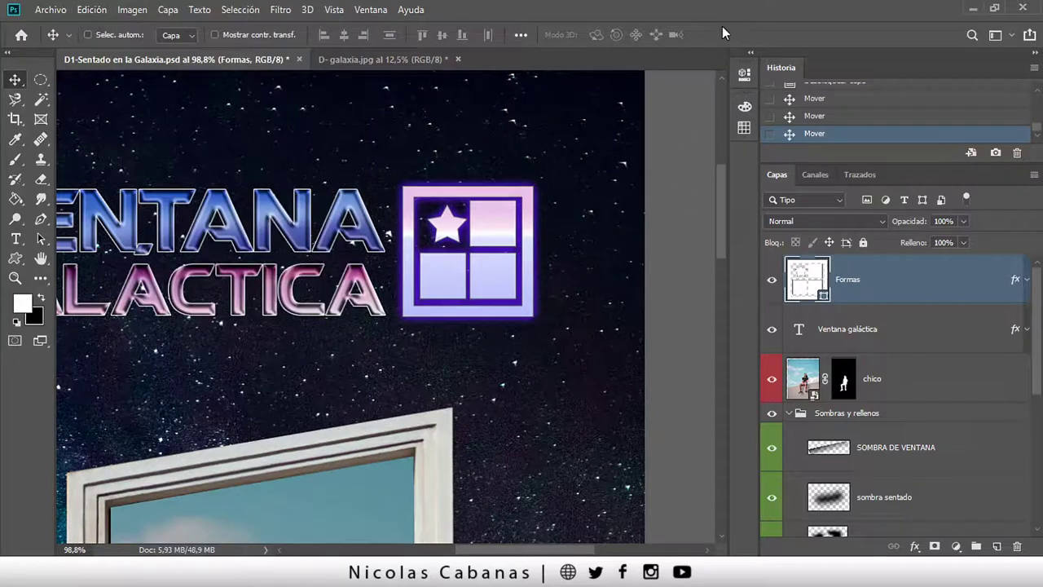
left_click(244, 33)
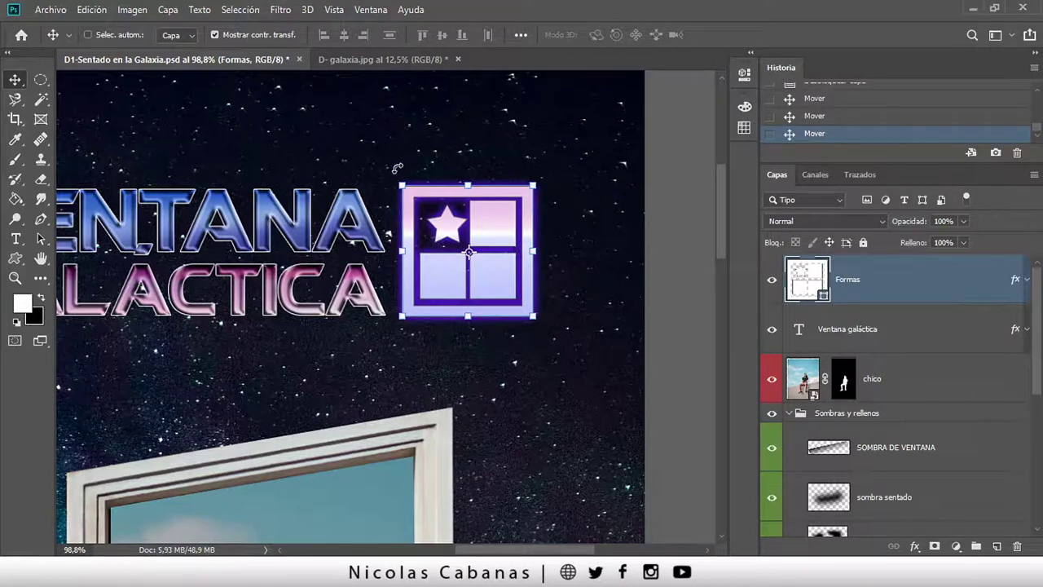
mouse_move(397, 174)
left_mouse_down()
mouse_move(455, 173)
mouse_move(438, 161)
left_mouse_up()
left_click_drag(539, 127, 539, 144)
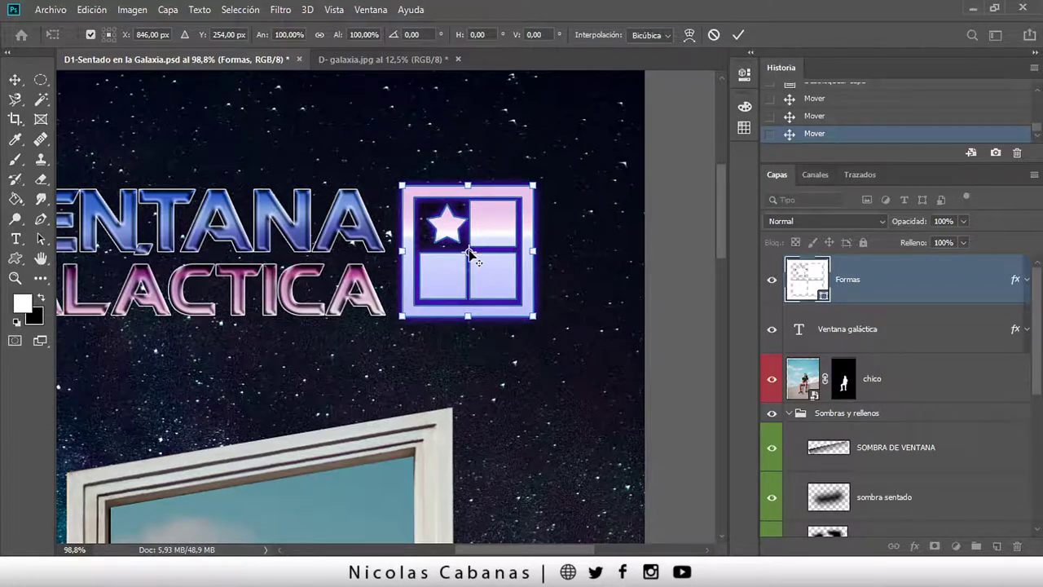
Try rotating the window icon around its top-left corner, then undo back to upright.
left_click_drag(470, 254, 416, 198)
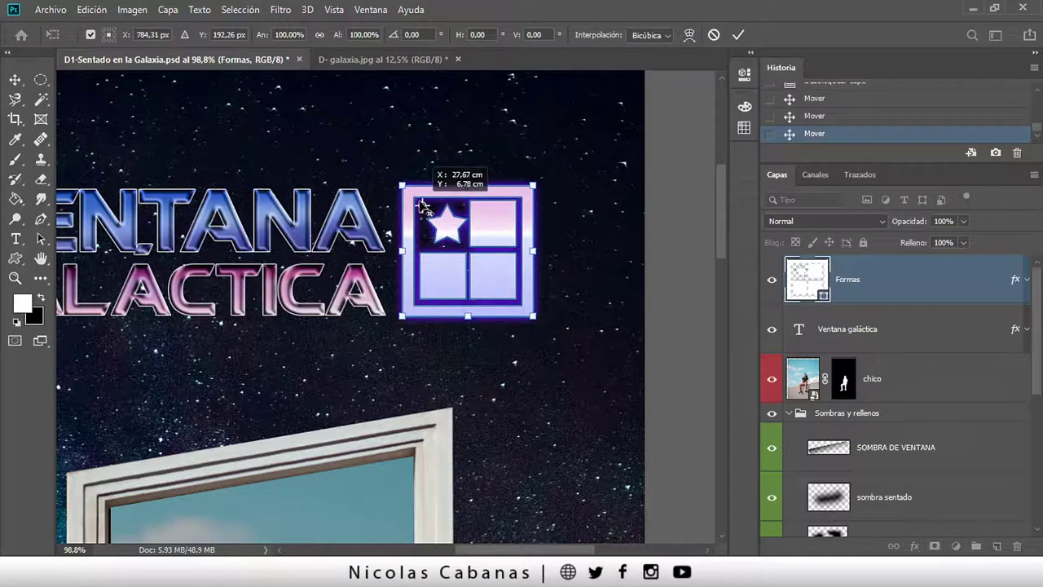
mouse_move(394, 175)
left_mouse_down()
mouse_move(381, 188)
mouse_move(414, 166)
left_mouse_up()
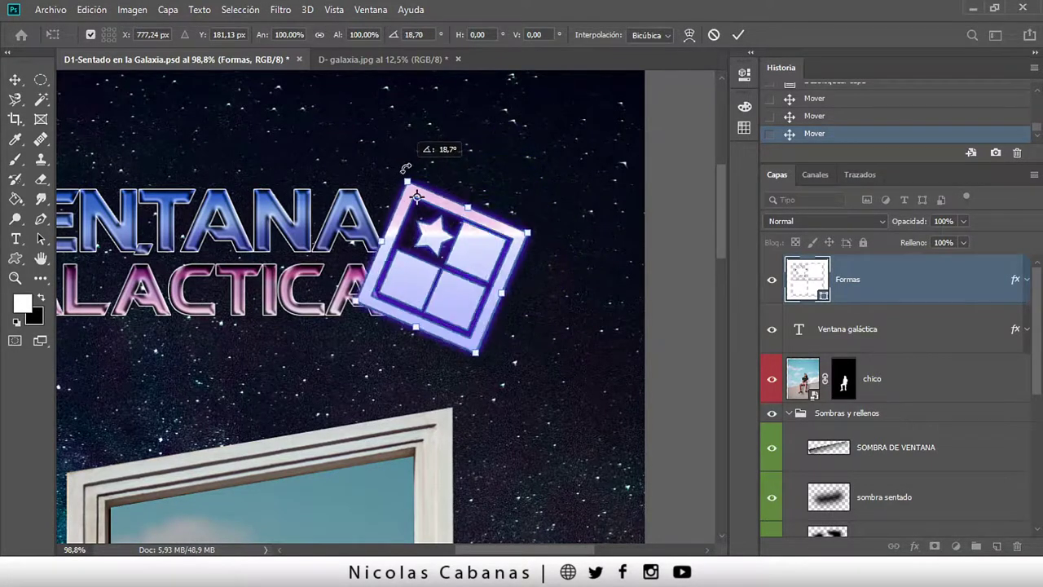
mouse_move(413, 166)
left_mouse_down()
mouse_move(401, 175)
mouse_move(497, 220)
left_mouse_up()
key("ctrl+z")
Trial a slight tilt and resize of the window icon around a moved pivot, then cancel it.
mouse_move(554, 175)
left_mouse_down()
mouse_move(524, 163)
mouse_move(555, 159)
left_mouse_up()
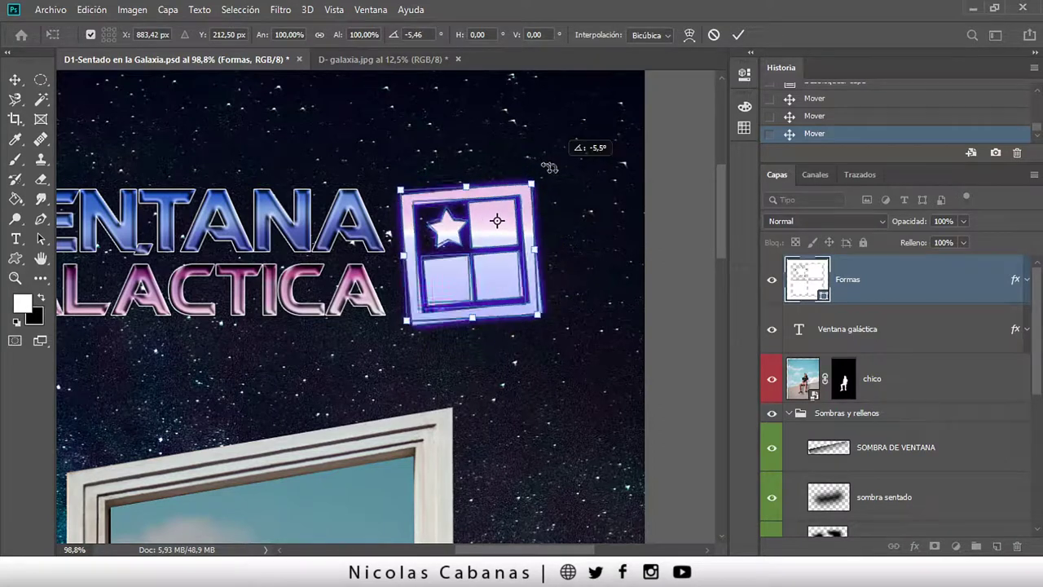
mouse_move(408, 319)
left_mouse_down()
mouse_move(453, 261)
mouse_move(388, 332)
mouse_move(399, 354)
mouse_move(365, 339)
mouse_move(392, 335)
left_mouse_up()
left_click_drag(499, 229, 429, 293)
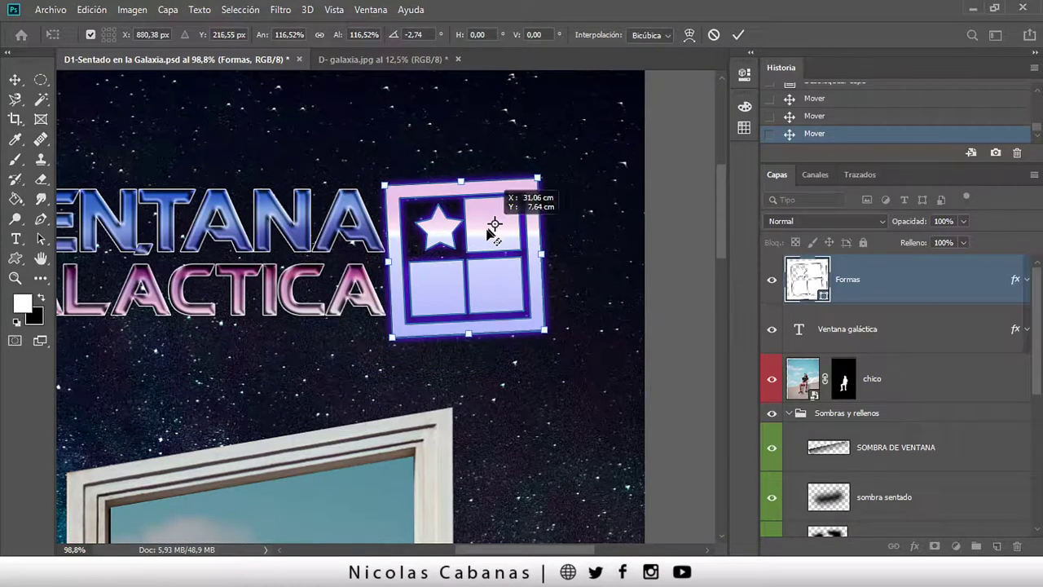
left_click_drag(389, 341, 397, 331)
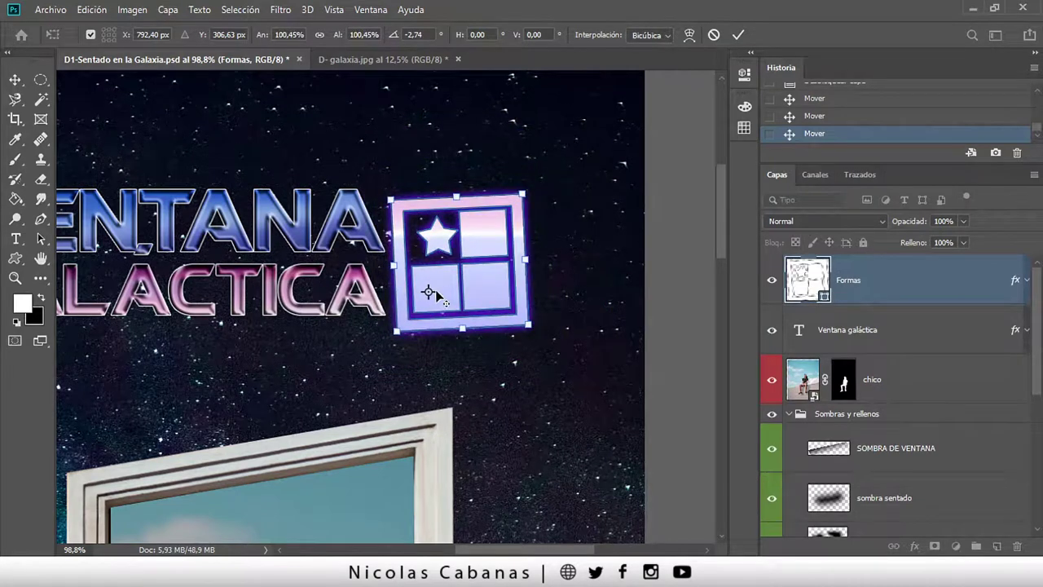
key("ctrl+z")
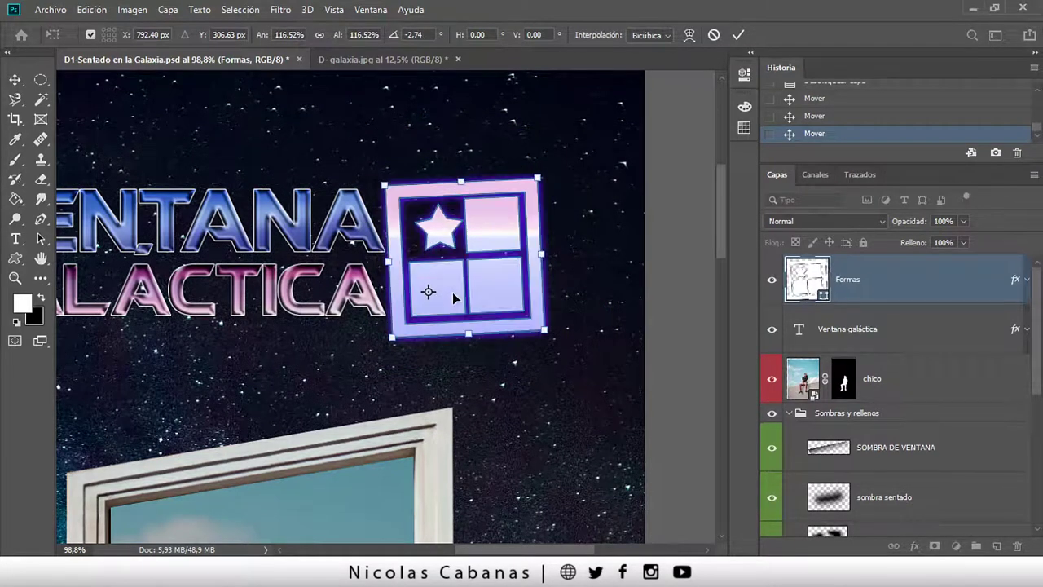
key("Escape")
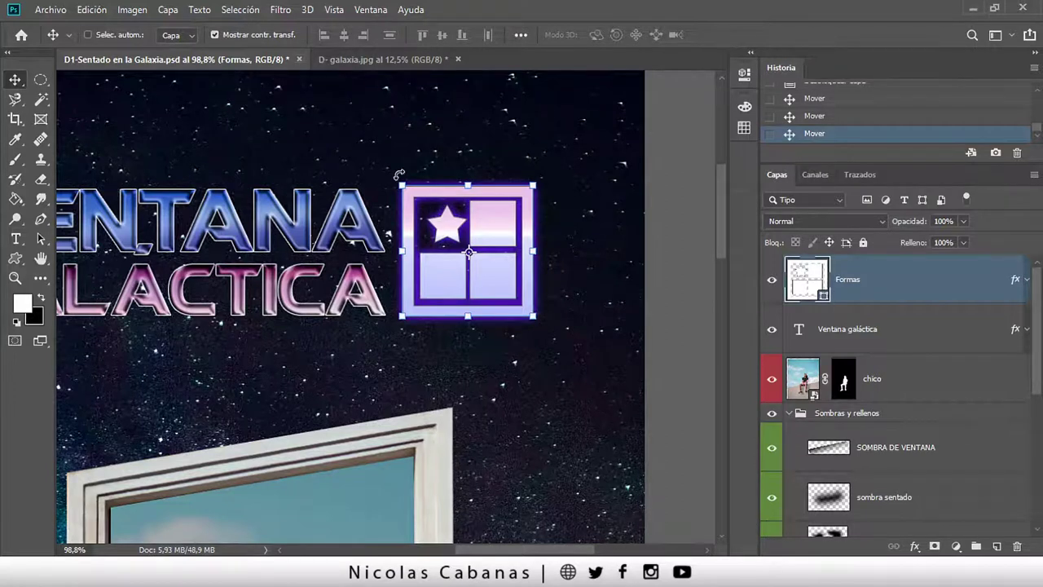
Shrink the window icon to about 94.83%, toggling the reference point off and back on.
left_click_drag(403, 182, 405, 184)
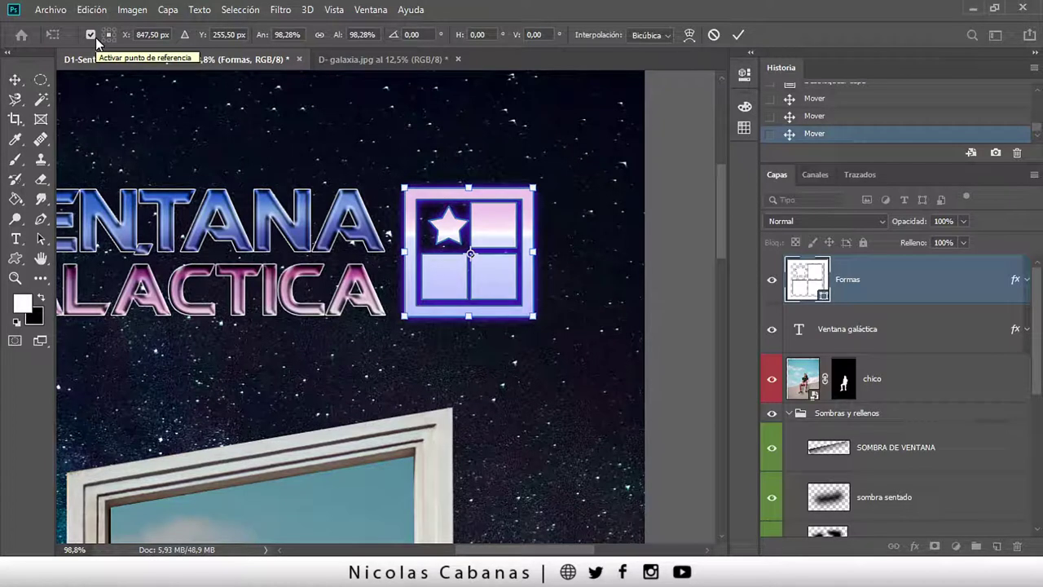
left_click(92, 36)
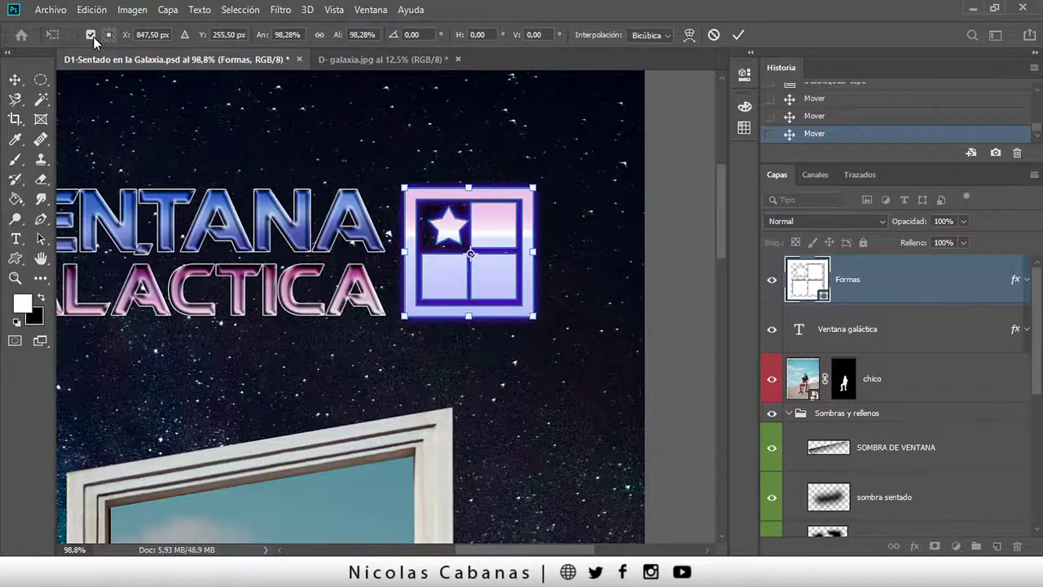
left_click(91, 35)
left_click_drag(401, 187, 396, 196)
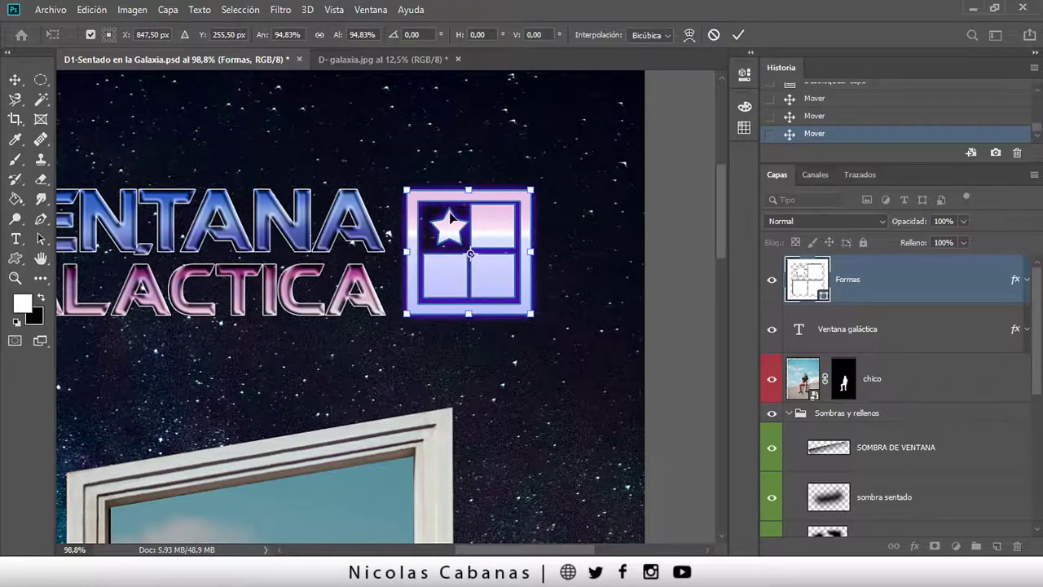
Try several pivot positions, ending with the reference point at the icon's centre.
left_click(504, 215, "alt")
mouse_move(502, 278)
left_mouse_down()
mouse_move(447, 285)
mouse_move(444, 262)
left_mouse_up()
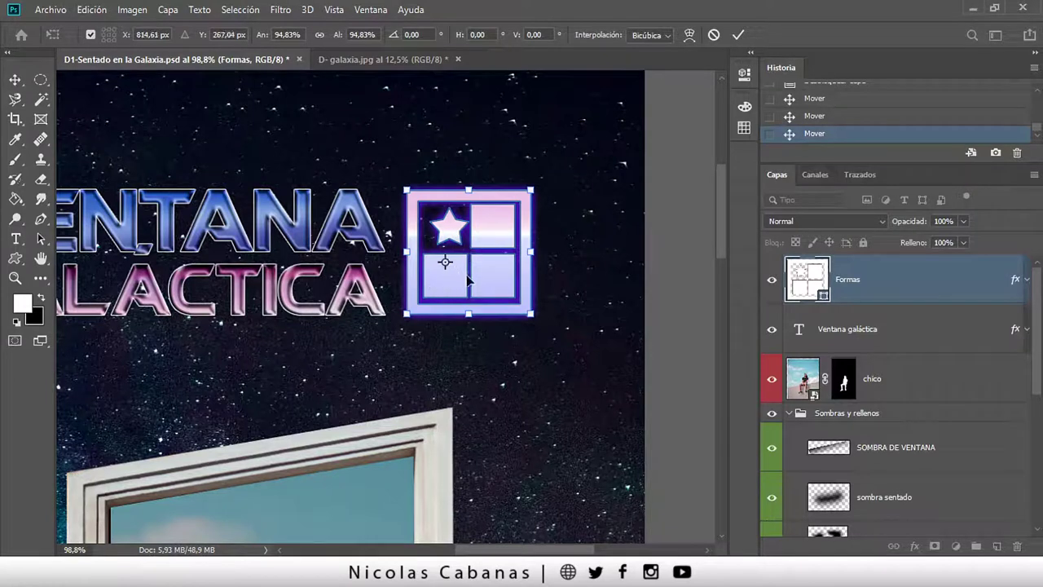
left_click(108, 34)
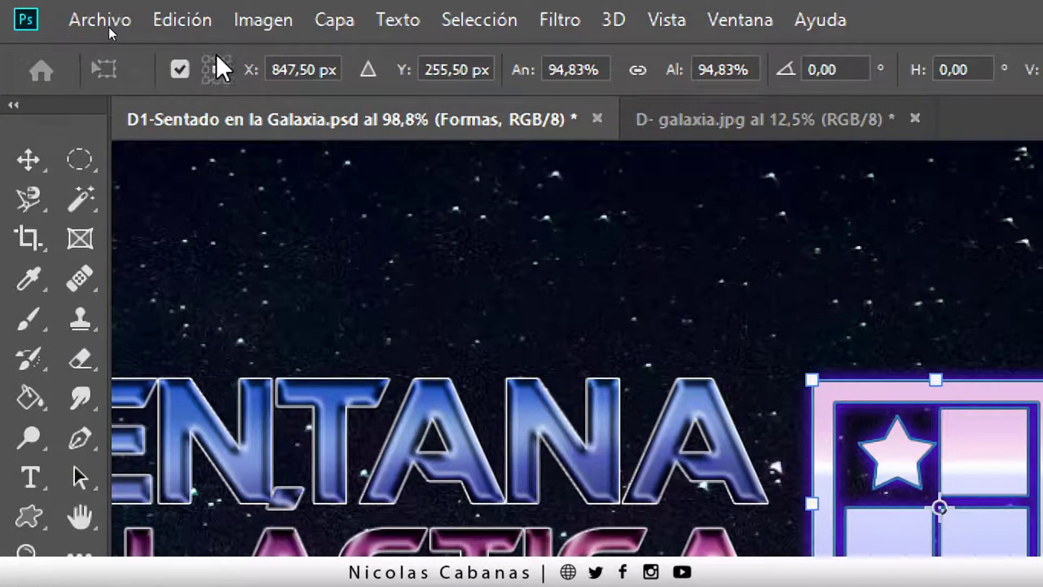
left_click(205, 60)
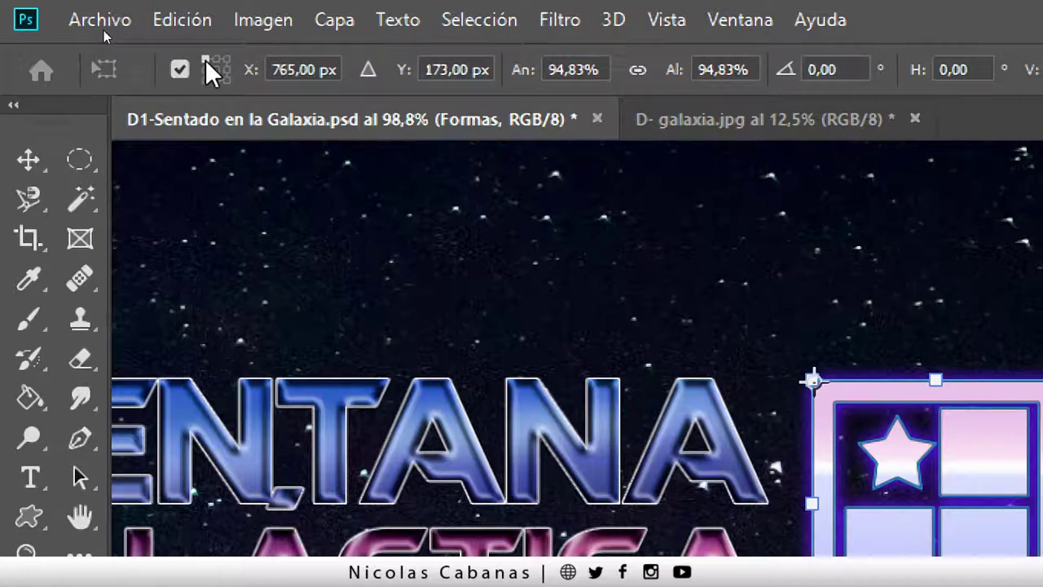
left_click(218, 60)
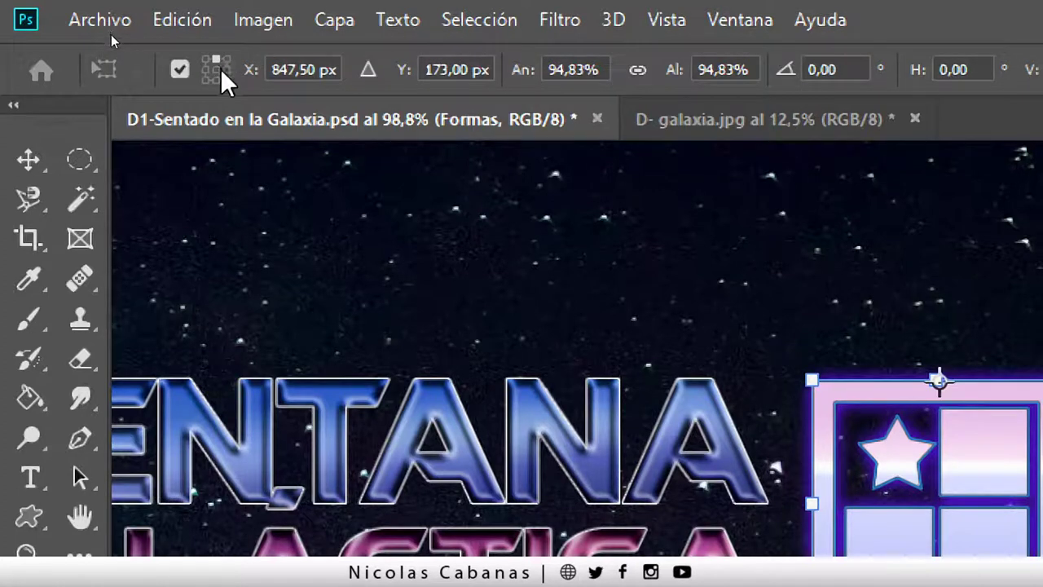
left_click(216, 69)
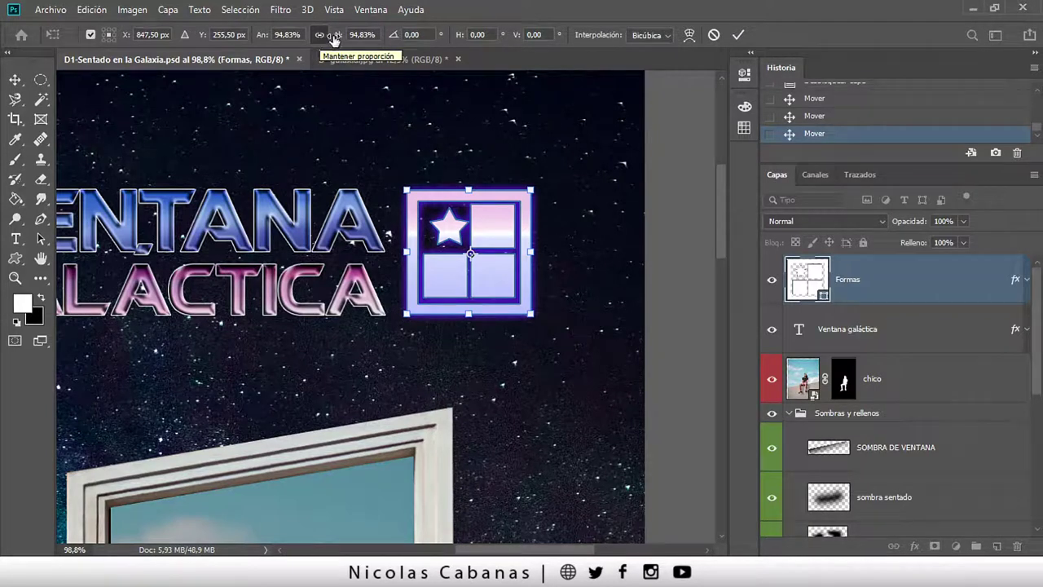
Try W 120% on the window icon, then scrub its scale to 109% and 91%.
left_click(281, 35)
type("120")
key("Return")
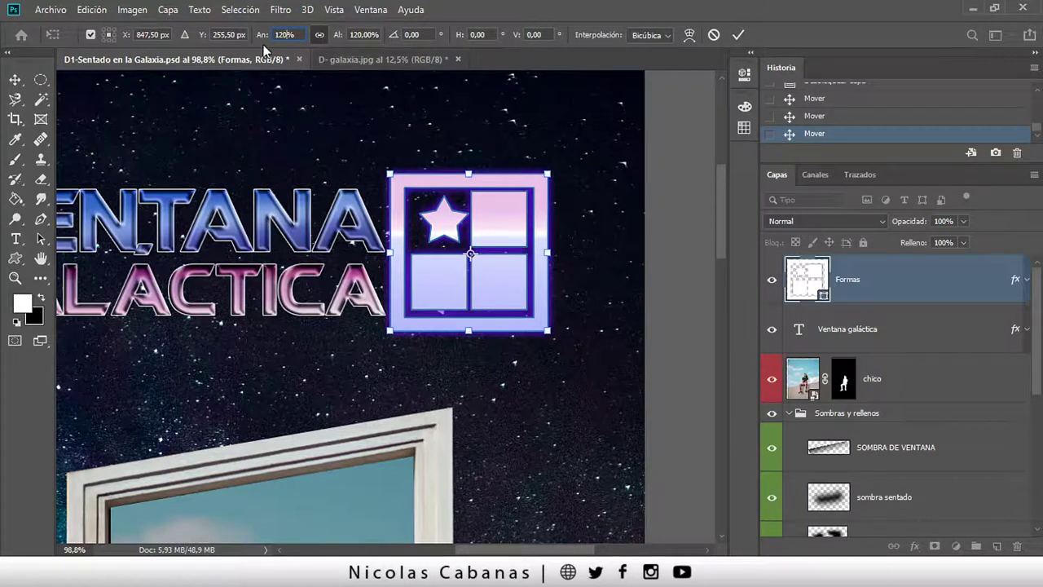
left_click_drag(262, 35, 277, 43)
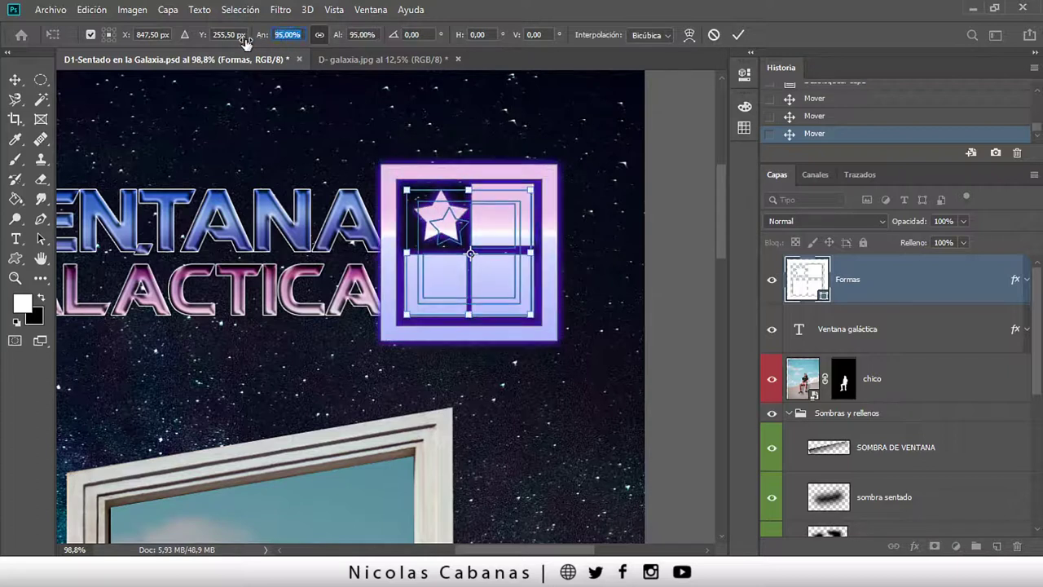
left_click_drag(277, 43, 262, 40)
Undo the trial scale and rotation, then nudge the icon to X 857,50 px, Y 263,50 px.
mouse_move(396, 35)
left_mouse_down()
mouse_move(154, 50)
mouse_move(576, 44)
left_mouse_up()
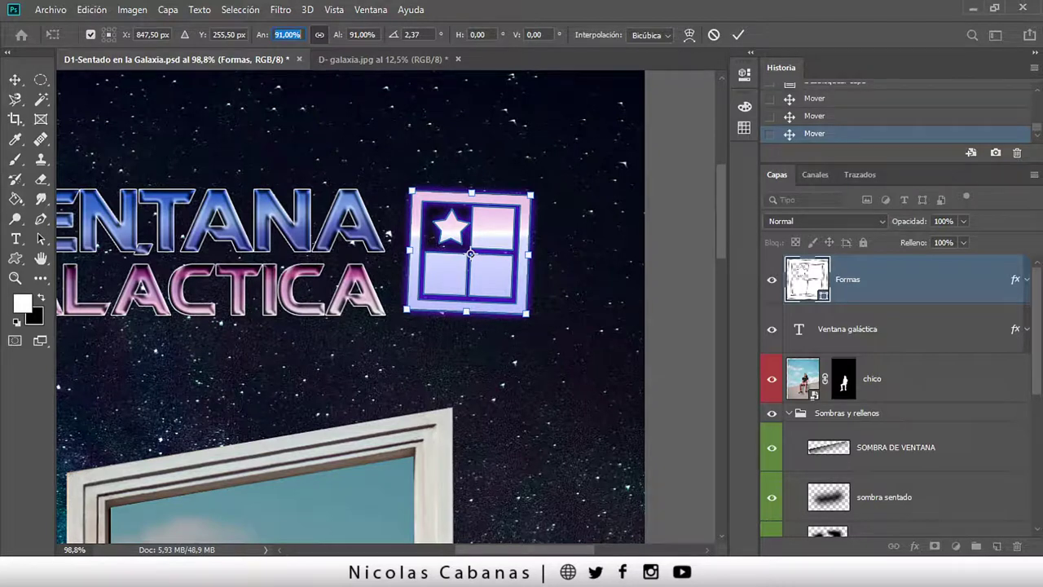
key("ctrl+z")
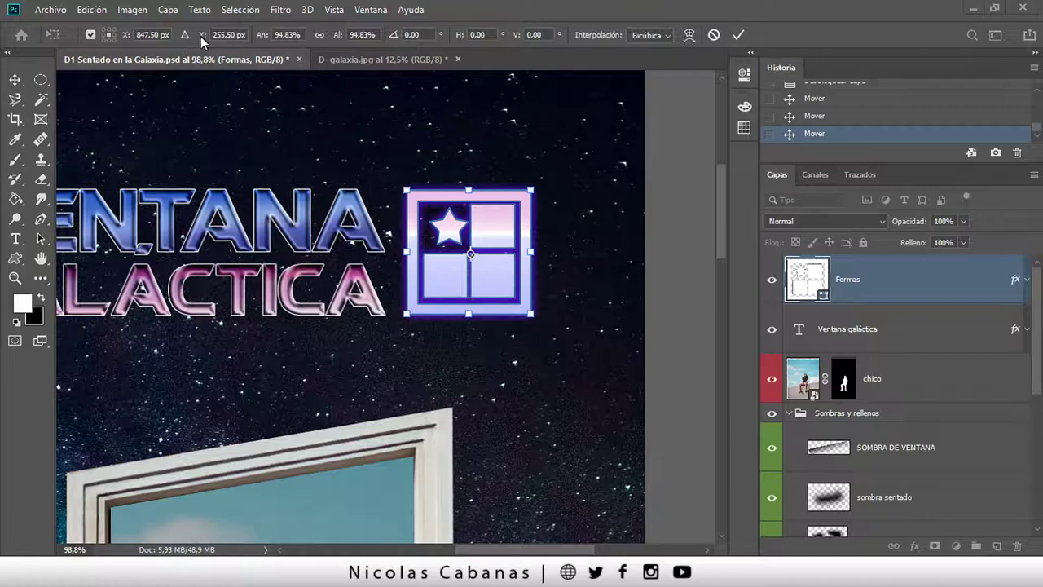
left_click_drag(200, 36, 173, 46)
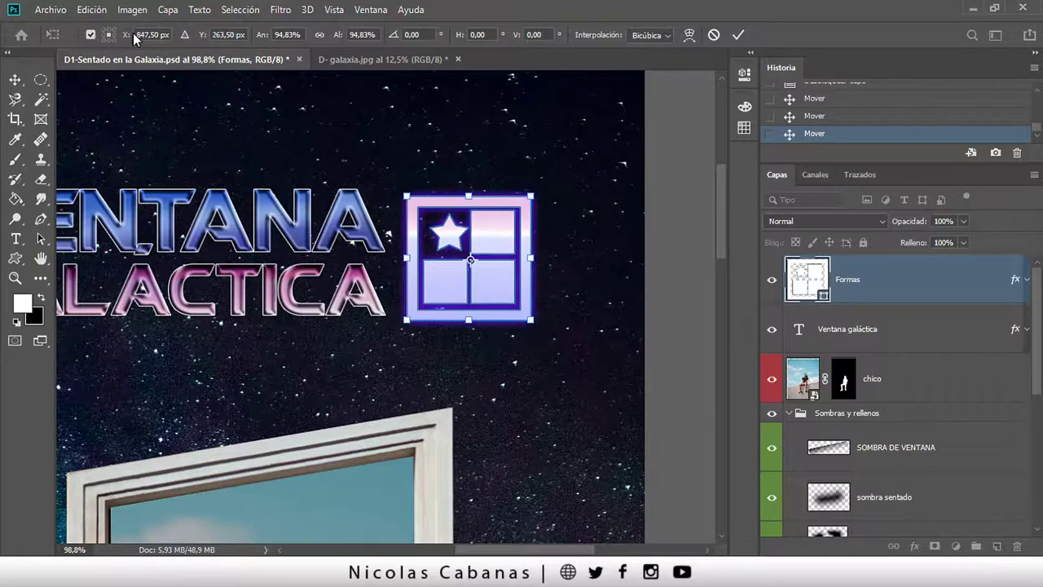
mouse_move(128, 34)
left_mouse_down()
mouse_move(142, 36)
mouse_move(109, 40)
mouse_move(218, 48)
left_mouse_up()
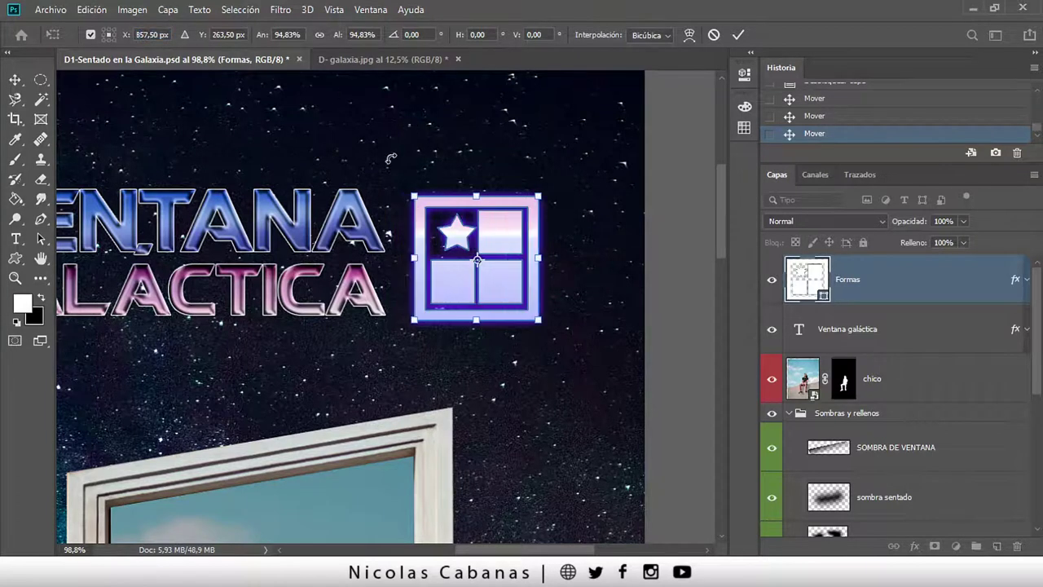
Reset the pivot to centre, then move the icon up-left to X 847,50 px, Y 252,50 px.
mouse_move(477, 260)
left_mouse_down()
mouse_move(466, 275)
mouse_move(423, 242)
left_mouse_up()
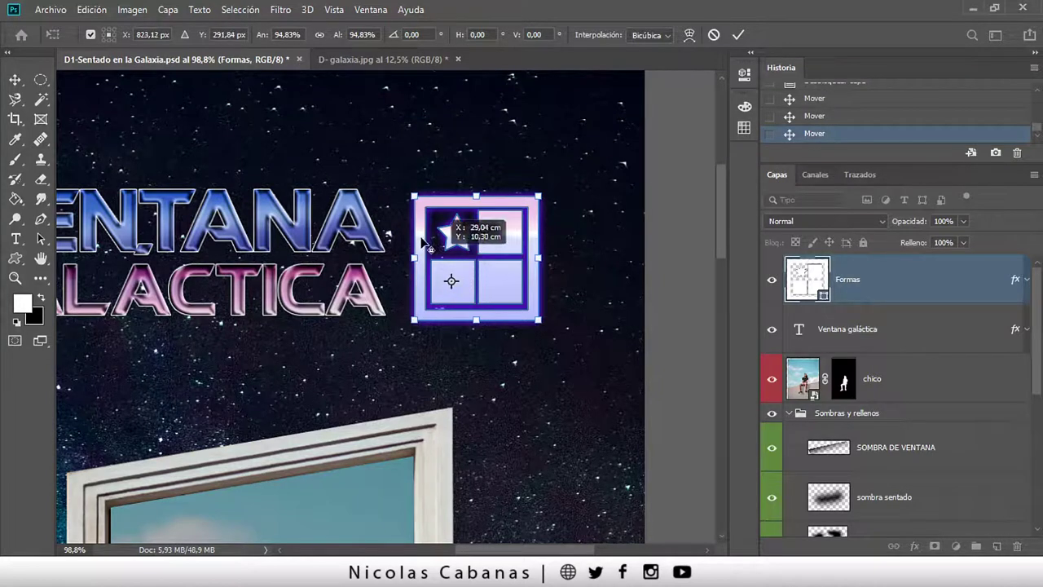
mouse_move(126, 38)
left_mouse_down()
mouse_move(140, 39)
mouse_move(118, 39)
left_mouse_up()
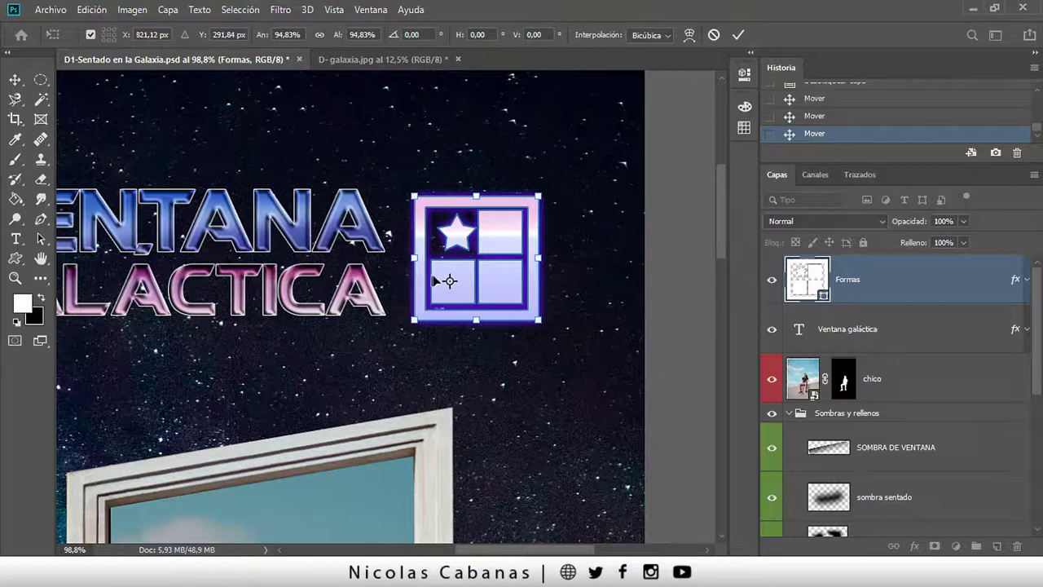
left_click_drag(450, 282, 505, 222)
left_click_drag(200, 40, 206, 40)
left_click_drag(124, 41, 121, 41)
left_click(109, 35)
left_click_drag(127, 40, 129, 41)
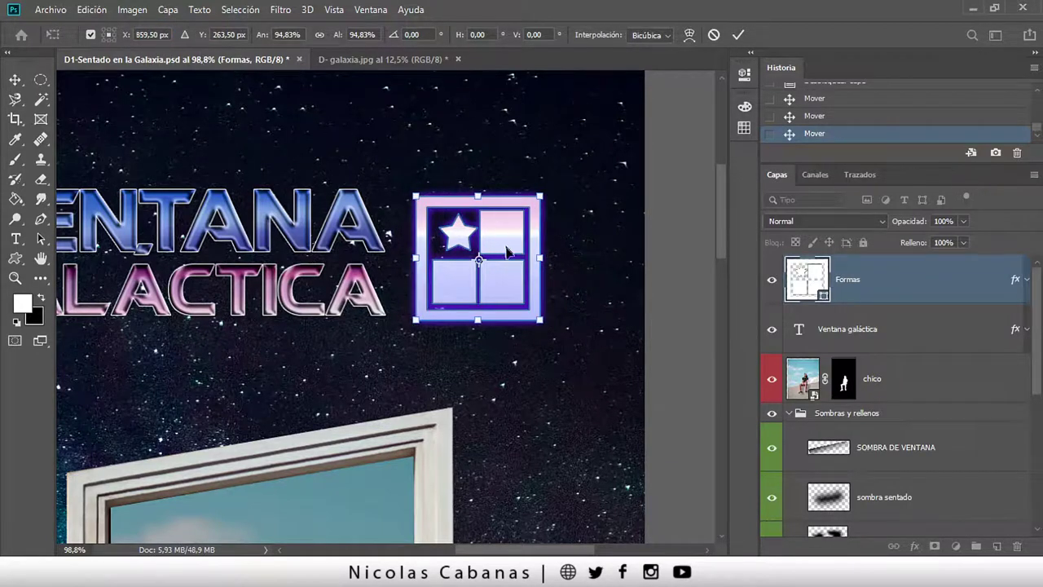
left_click_drag(507, 234, 498, 221)
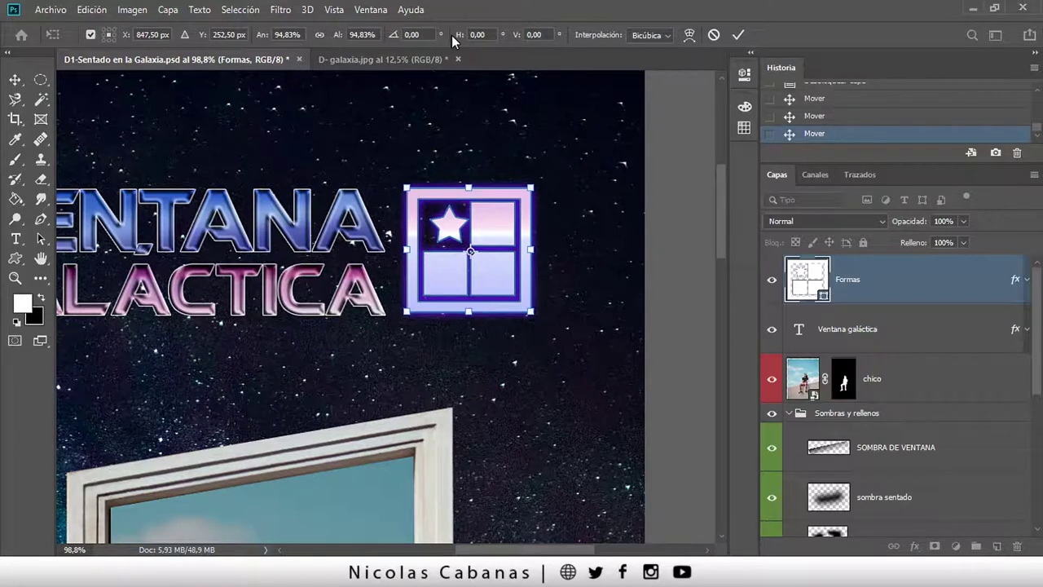
Trial a 5,87° horizontal skew on the window icon, then cancel the whole transform.
mouse_move(455, 37)
left_mouse_down()
mouse_move(932, 49)
mouse_move(871, 51)
left_mouse_up()
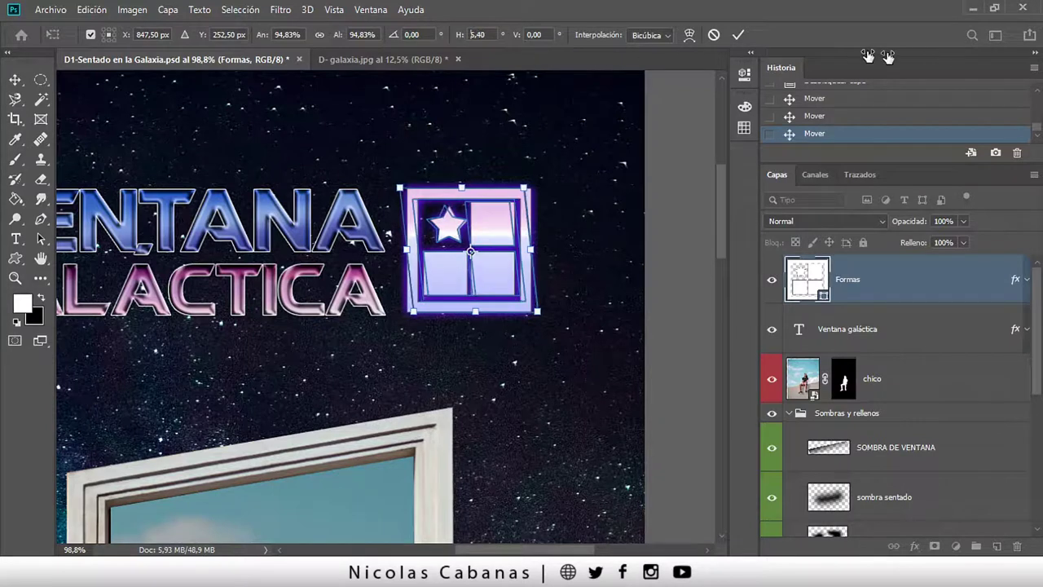
left_click(80, 8)
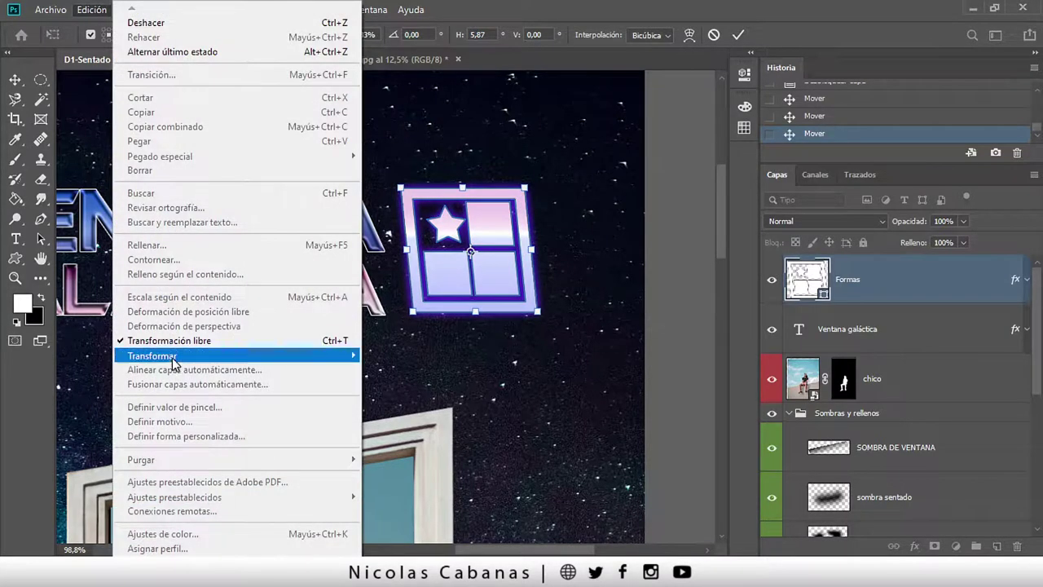
mouse_move(236, 356)
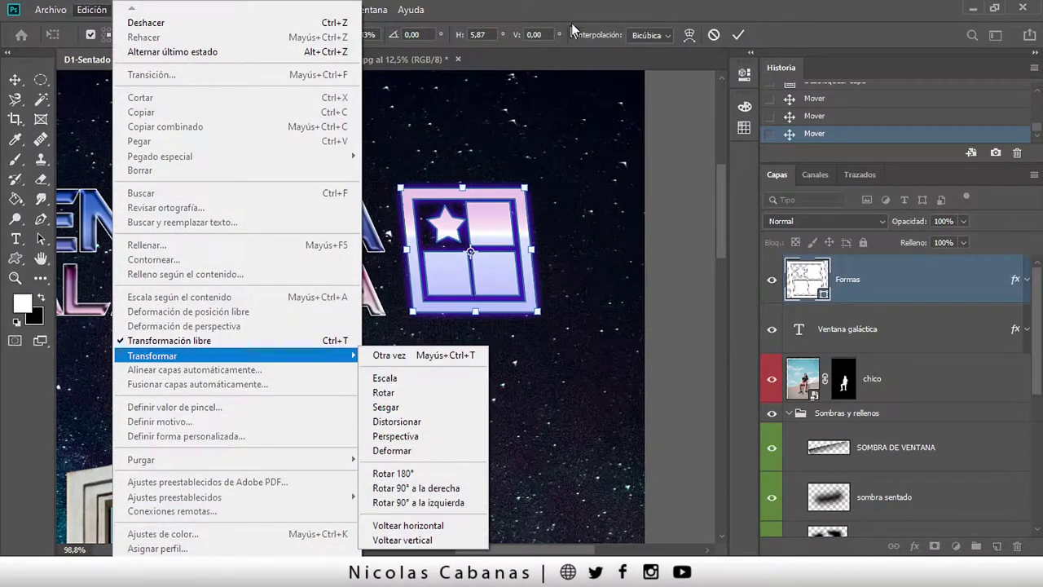
left_click(599, 13)
left_click(713, 35)
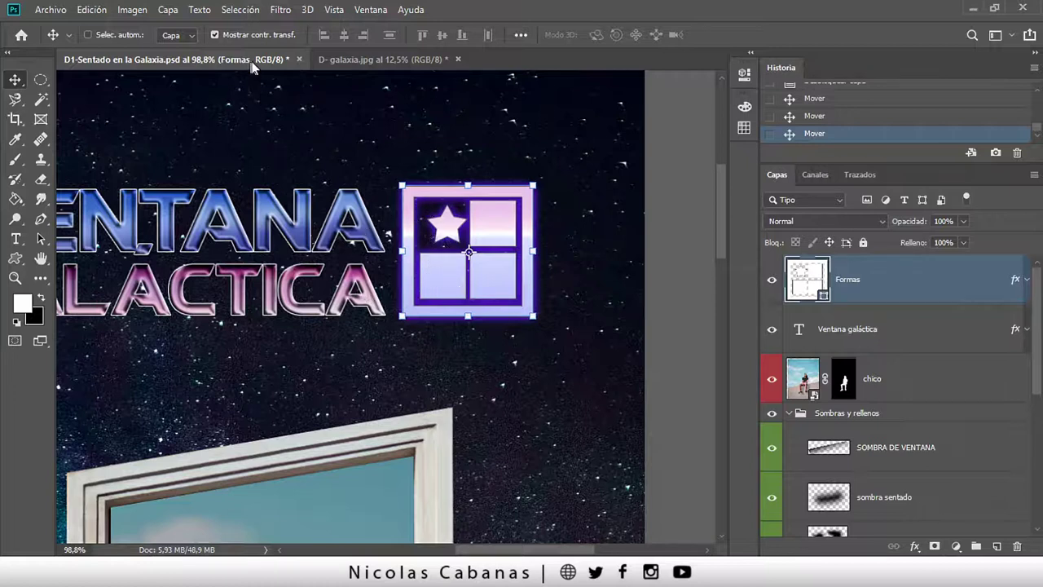
Hide the transform controls and select the Formas and Ventana galáctica layers together.
left_click(215, 35)
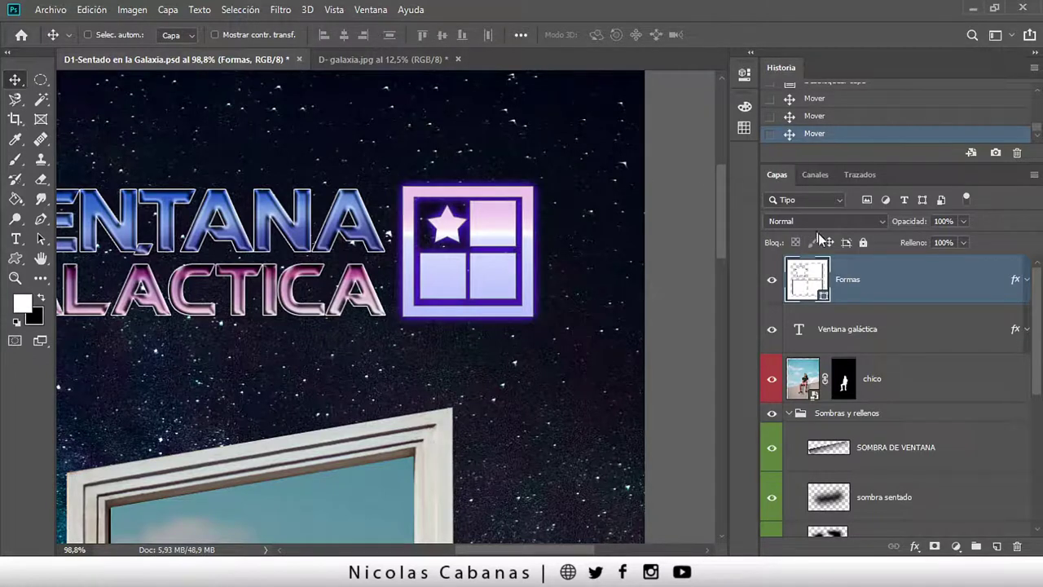
key("ctrl")
left_click(925, 333, "ctrl")
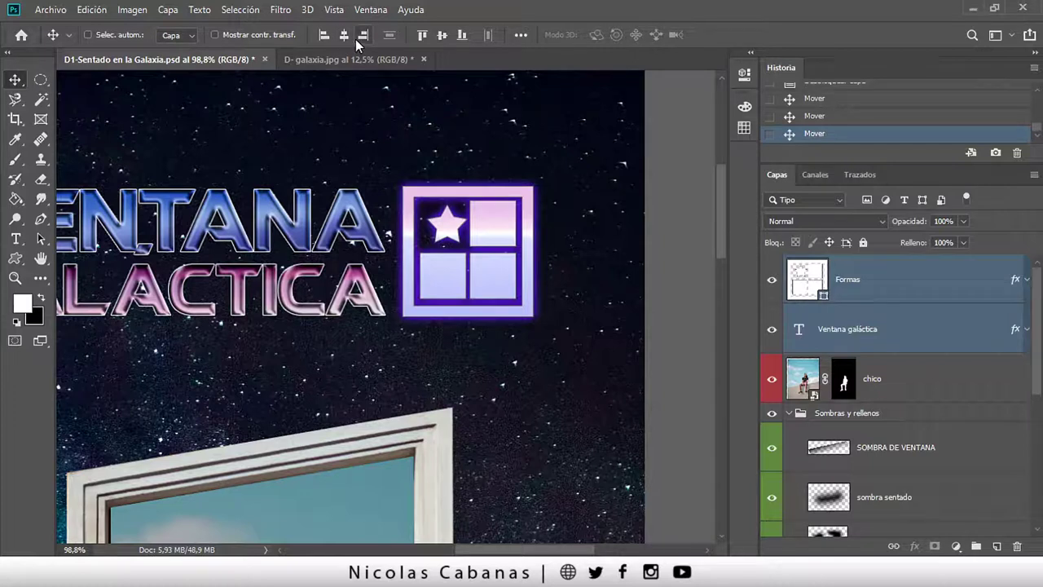
Zoom out on the poster, then align the icon and title by their left edges.
key("z")
left_click_drag(338, 143, 307, 140)
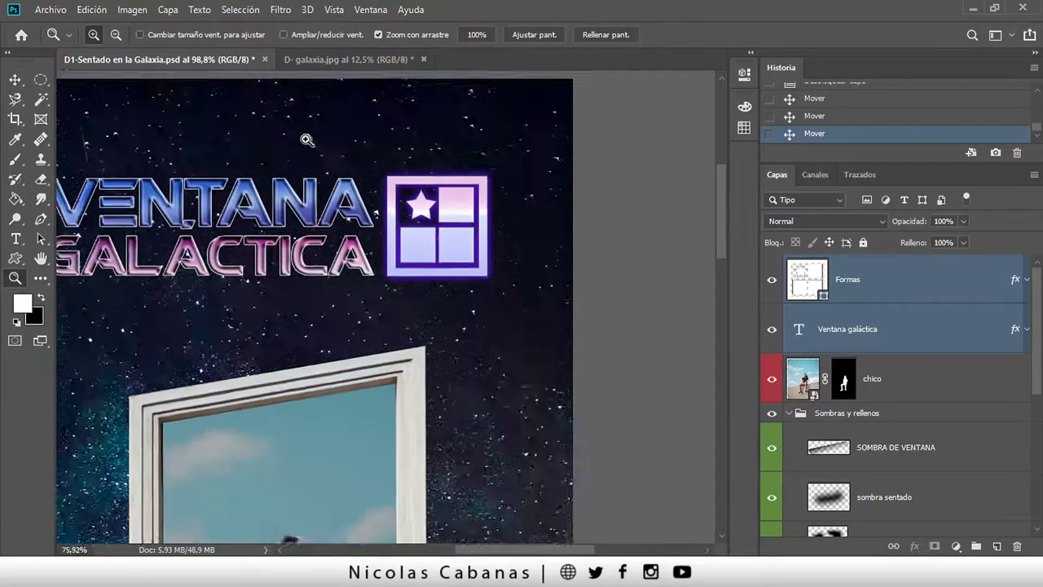
scroll(302, 147, "down", 1)
scroll(298, 154, "down", 1)
scroll(421, 135, "down", 1)
scroll(403, 190, "down", 1)
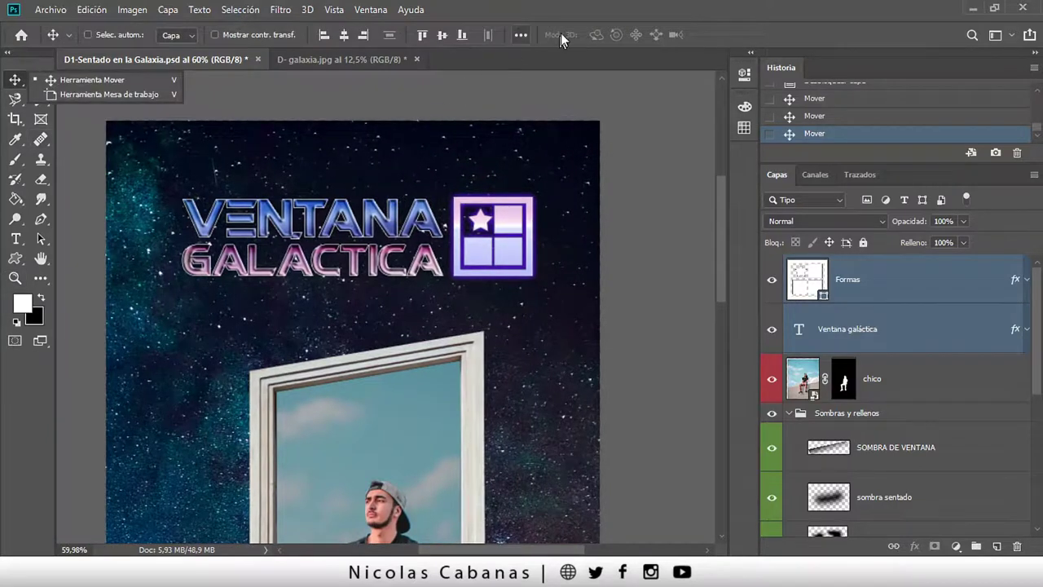
left_click(570, 18)
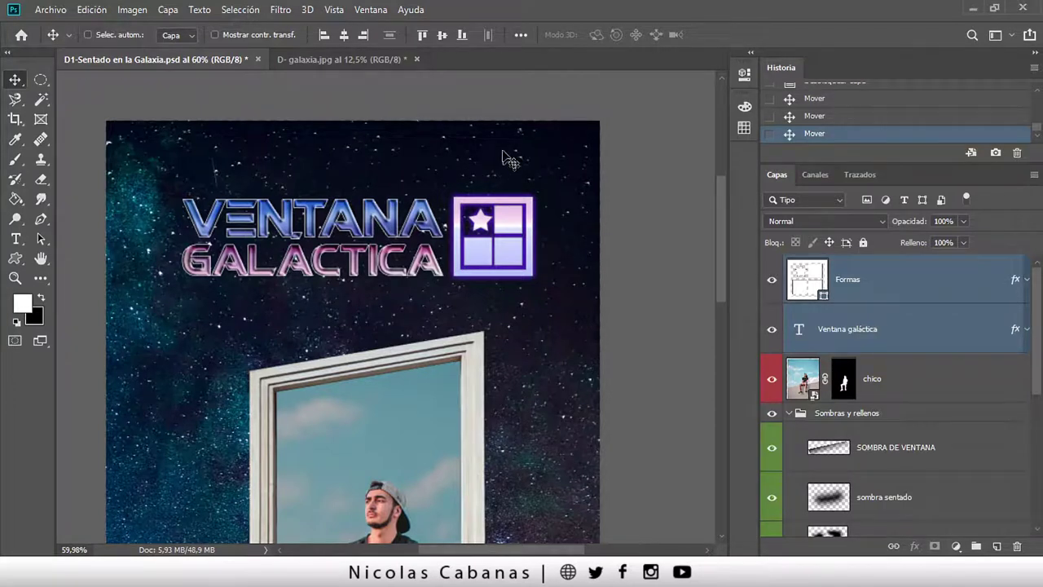
left_click(324, 35)
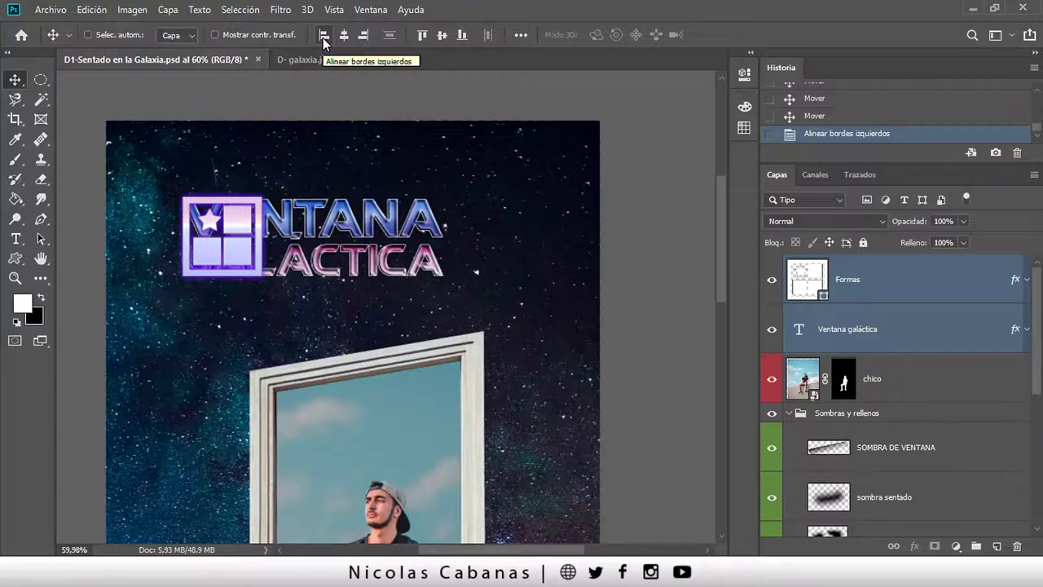
Try horizontal alignments of icon and title, moving the icon below the title in between.
left_click(340, 38)
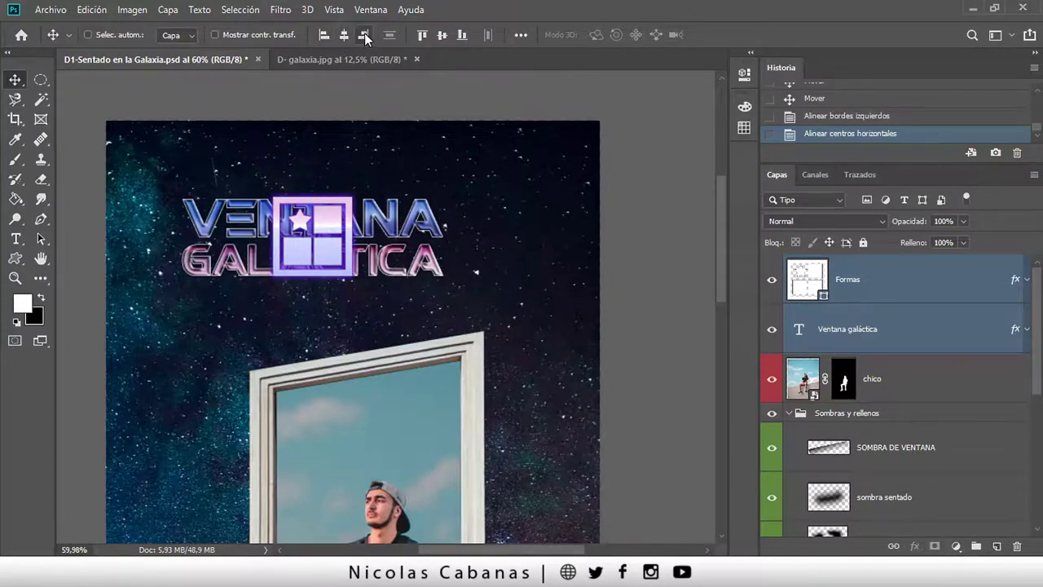
left_click(363, 36)
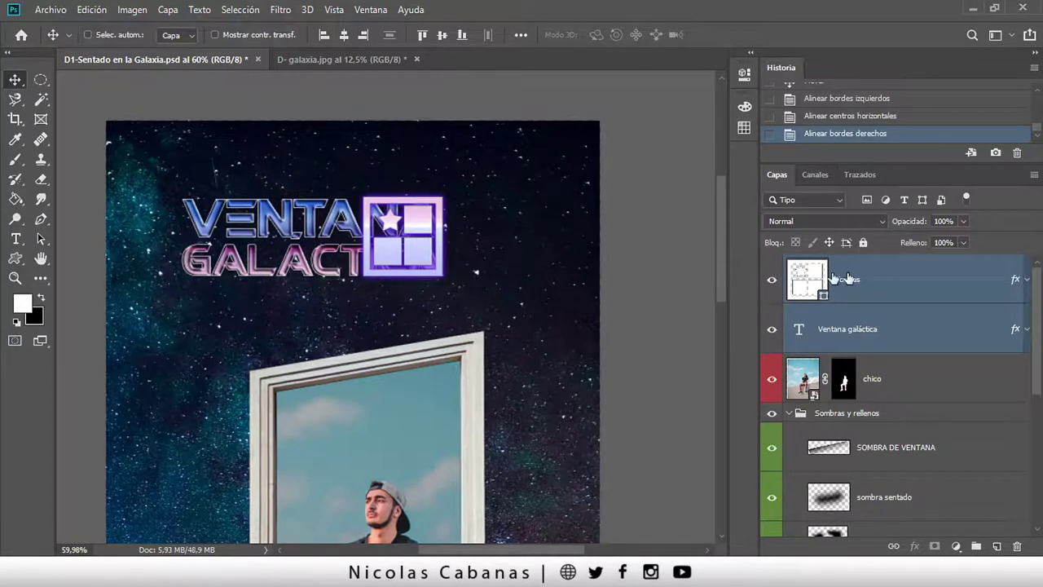
left_click(904, 278)
left_click_drag(366, 259, 269, 357)
left_click(933, 330, "ctrl")
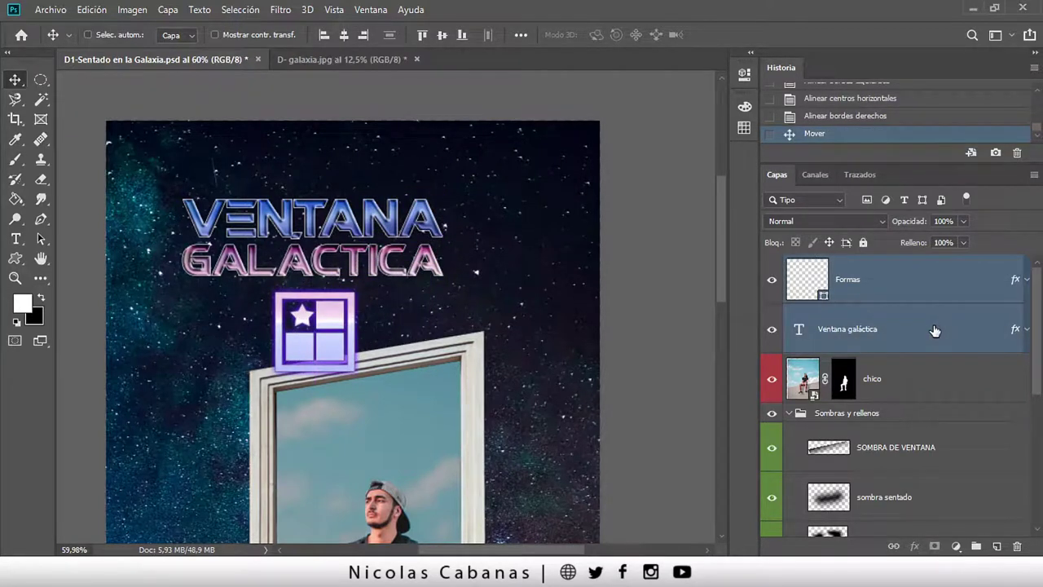
left_click(324, 35)
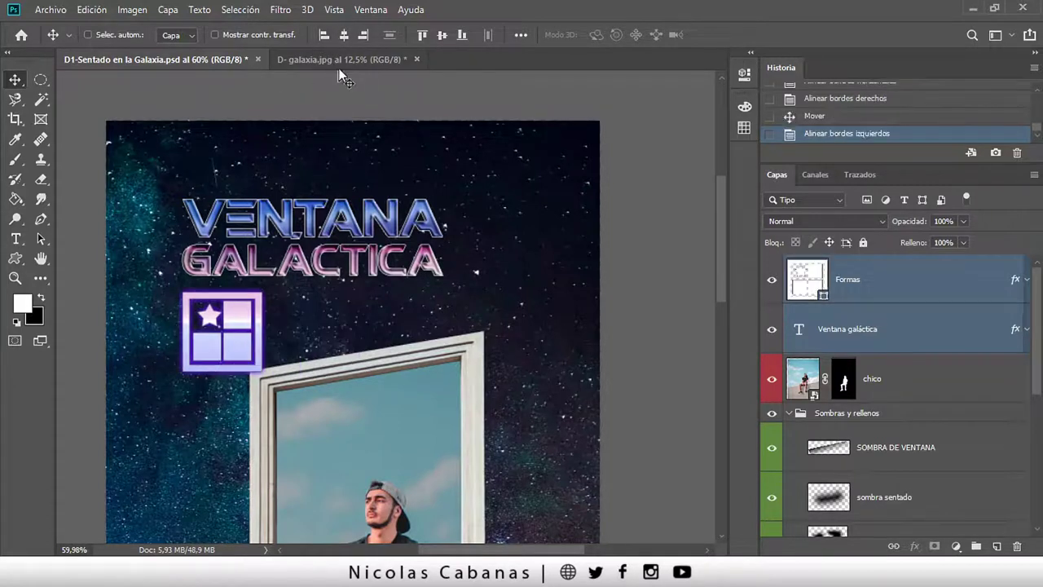
left_click(344, 34)
left_click(364, 34)
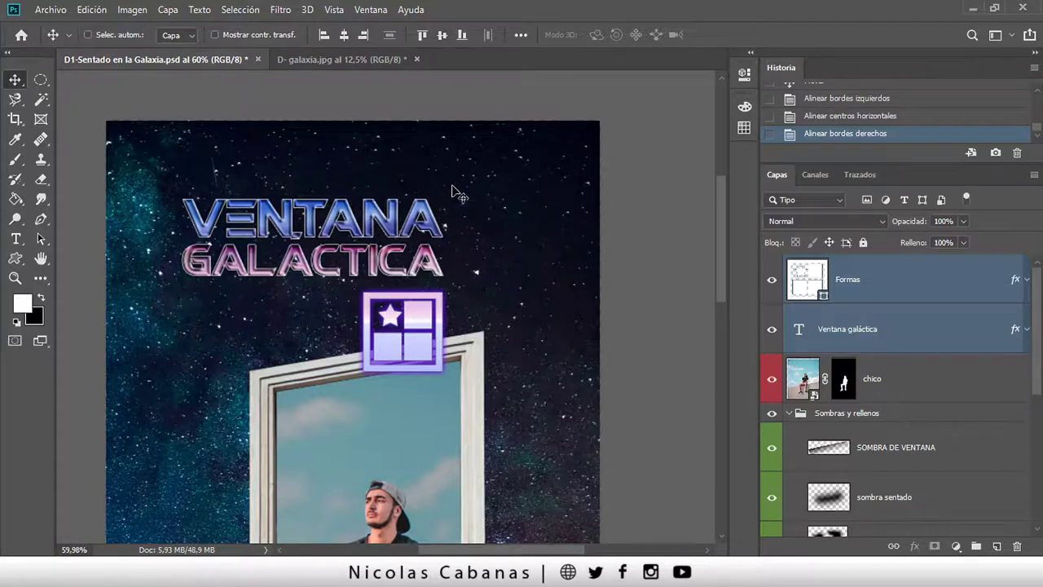
Align icon and title by tops and vertical centres, then shift them up and right.
left_click(422, 35)
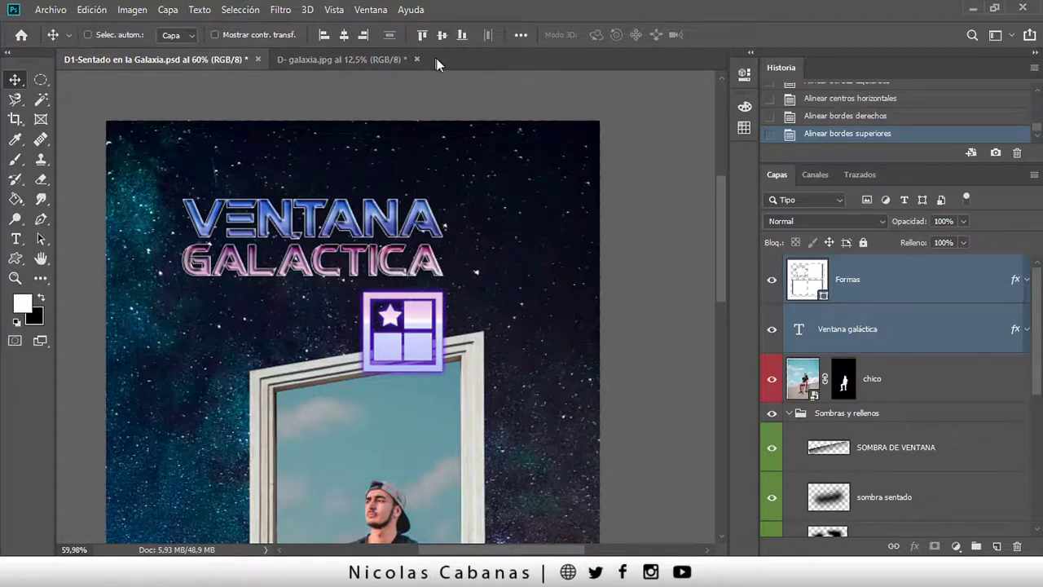
left_click(446, 34)
left_click(441, 36)
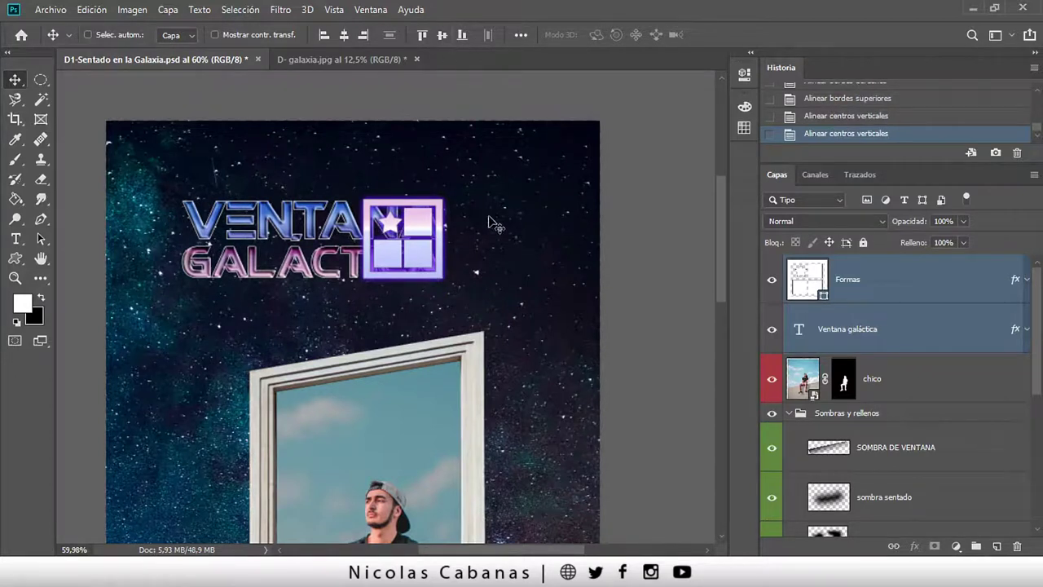
left_click(444, 35)
mouse_move(338, 356)
left_mouse_down()
mouse_move(334, 102)
mouse_move(371, 151)
left_mouse_up()
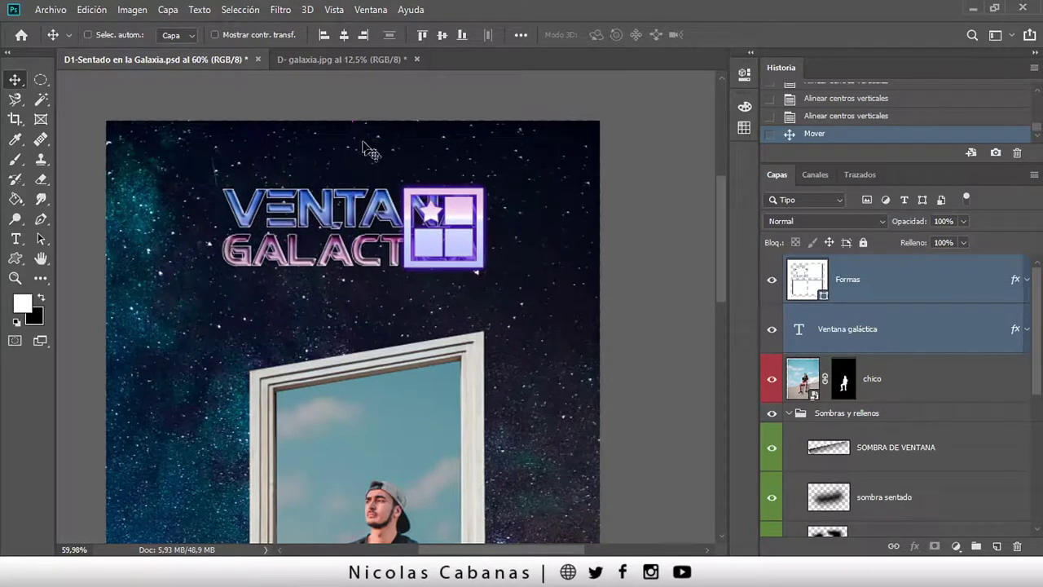
left_click(343, 35)
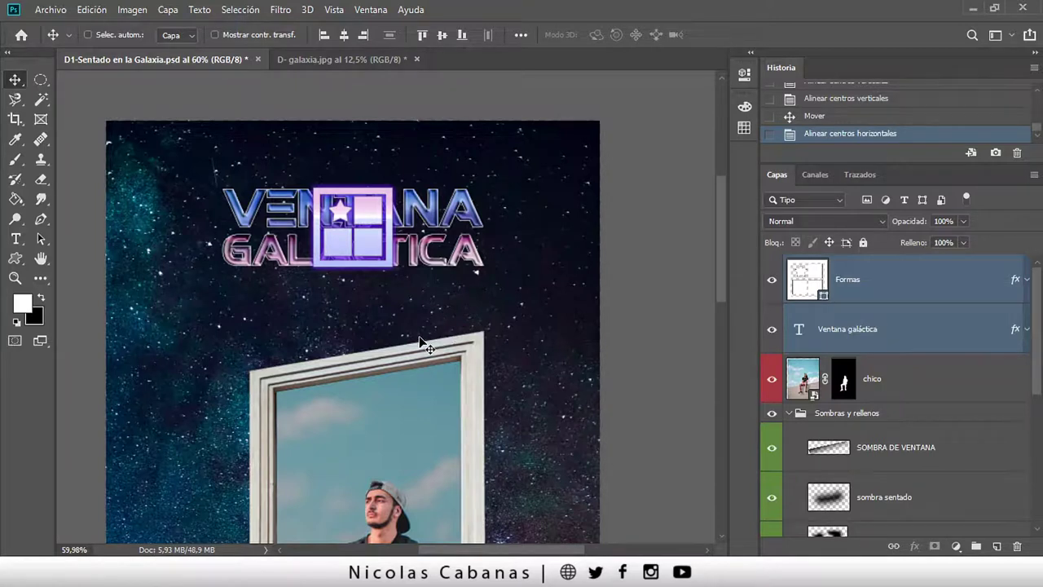
left_click_drag(432, 201, 409, 202)
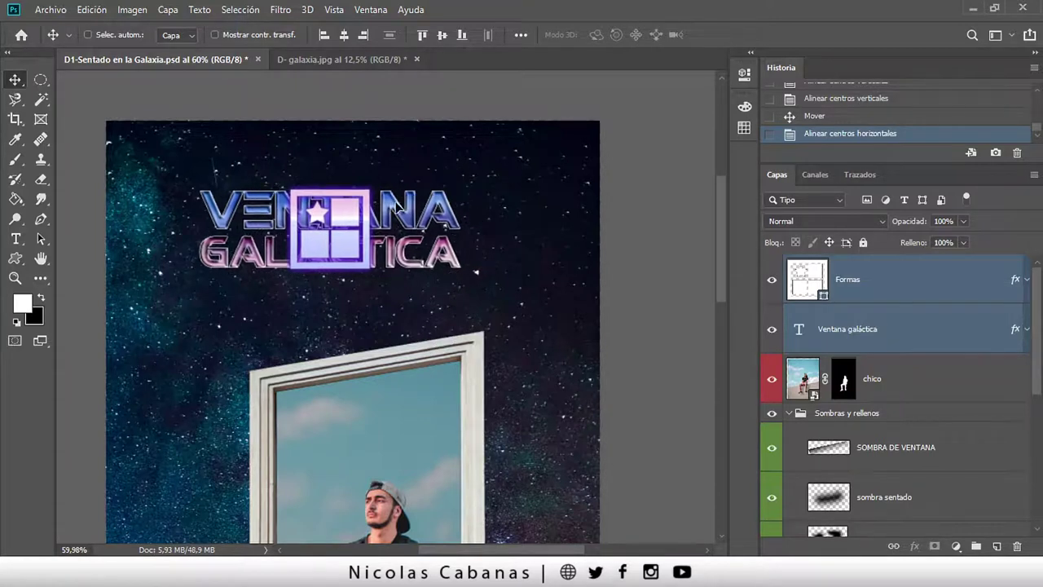
Place the window icon just right of the title, reselect both layers, and show the '...' align options.
left_click(879, 282)
left_click_drag(376, 245, 555, 248)
key("ctrl")
left_click(947, 340, "ctrl")
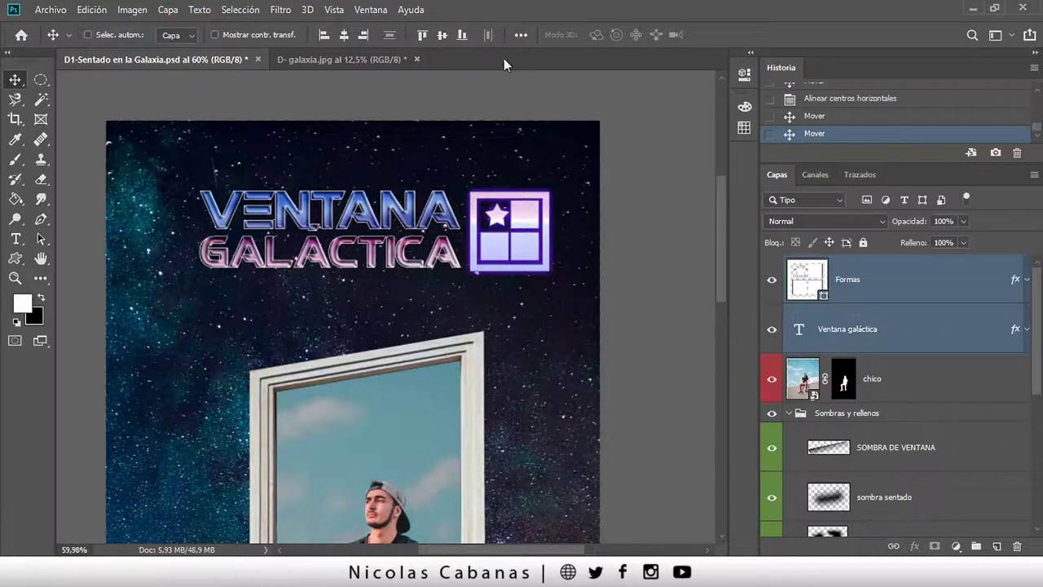
left_click(520, 36)
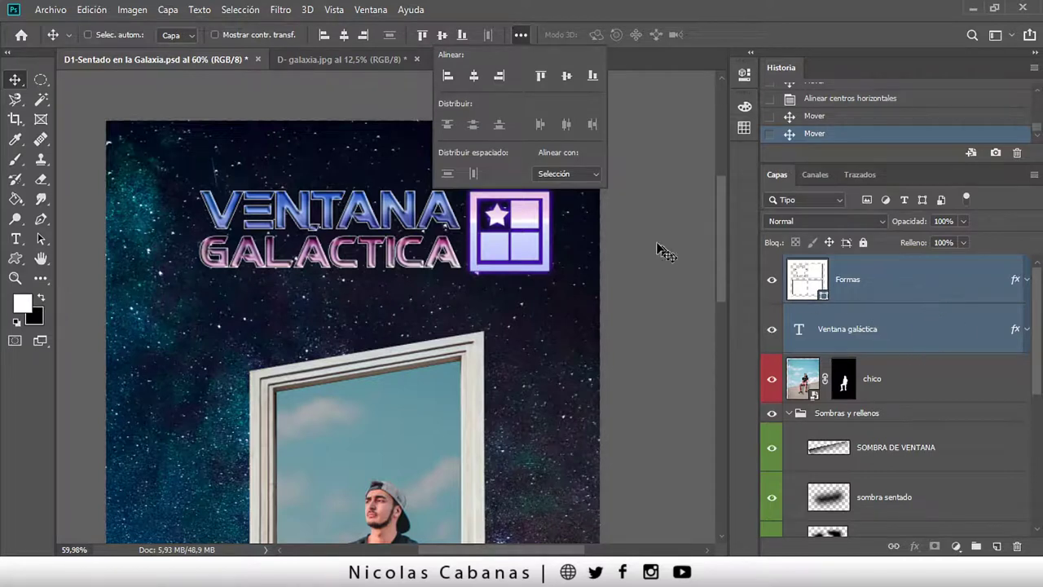
Set Alinear con to Lienzo and centre title and icon horizontally and vertically on the canvas.
left_click(562, 176)
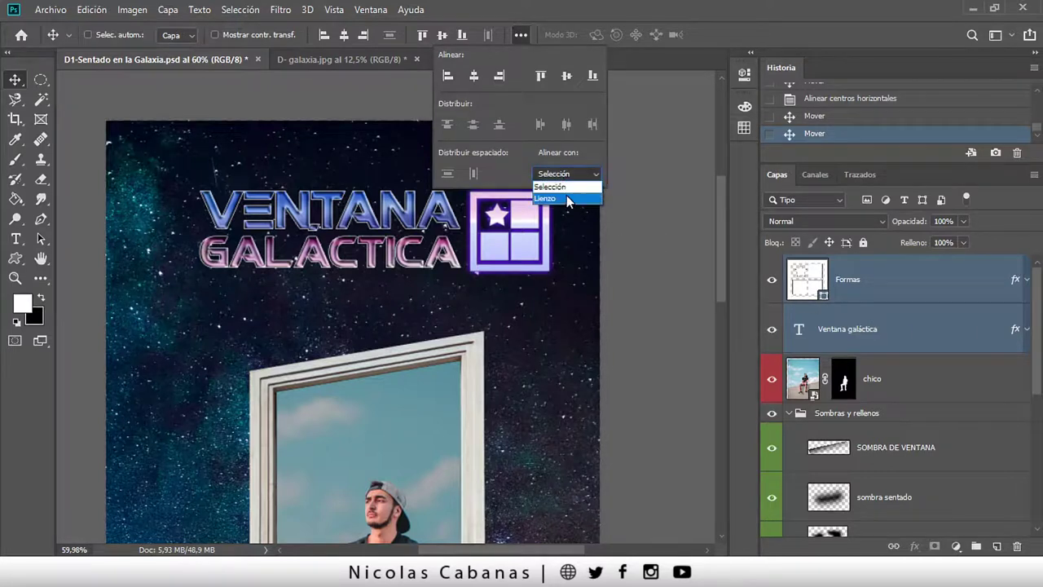
left_click(568, 199)
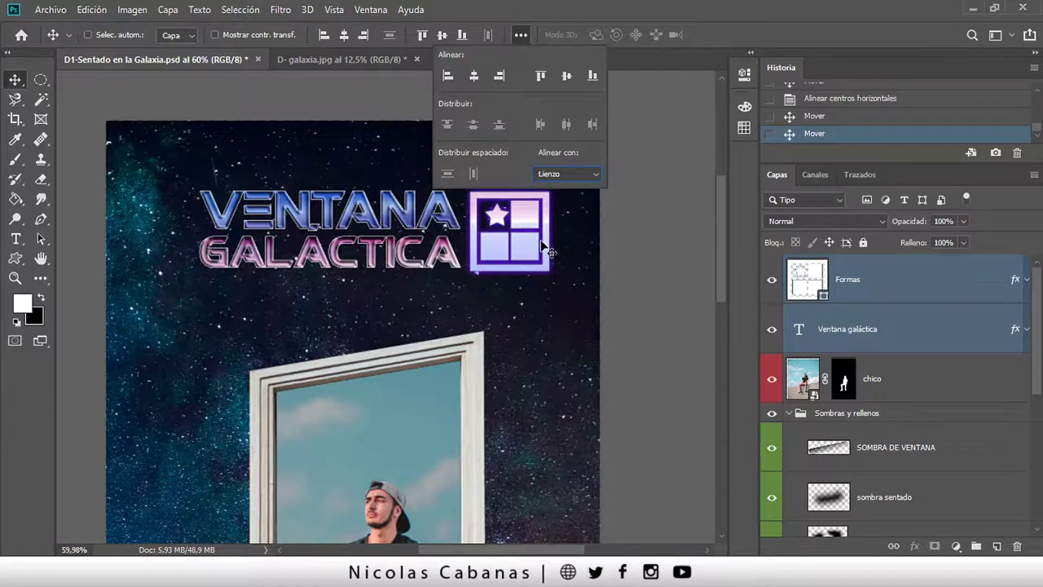
left_click(448, 75)
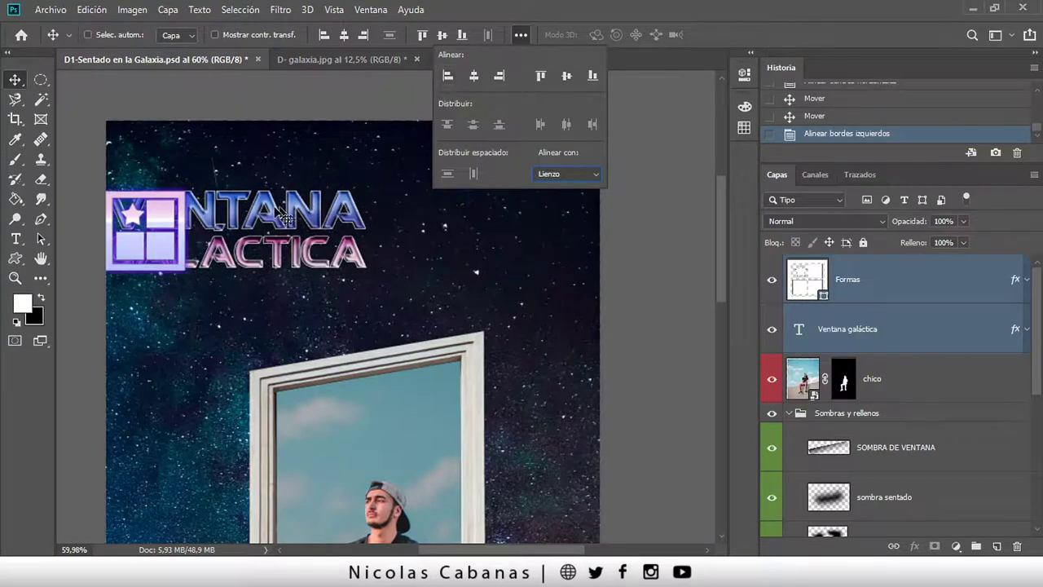
left_click(474, 75)
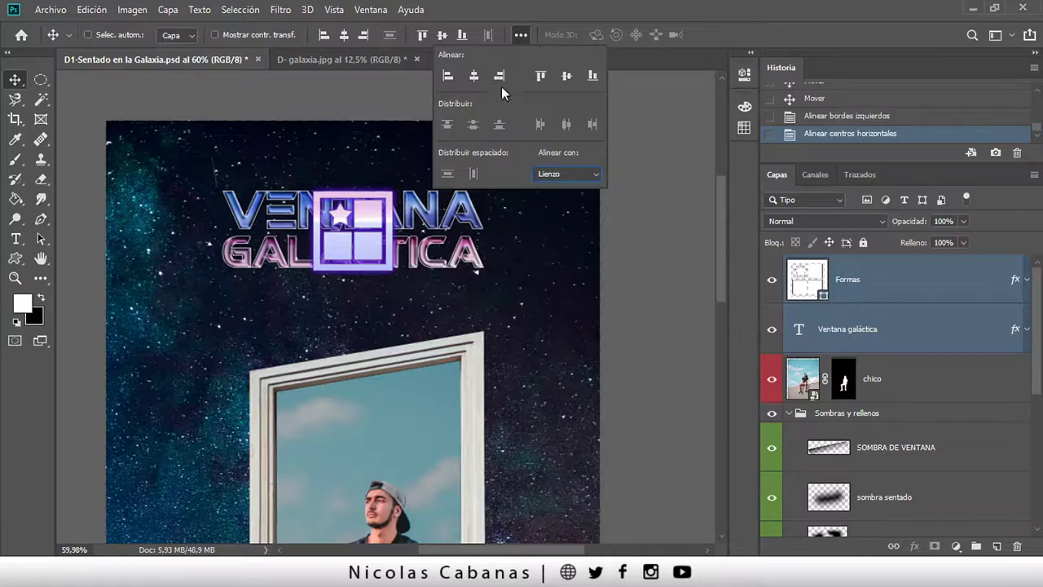
left_click(473, 76)
left_click(566, 75)
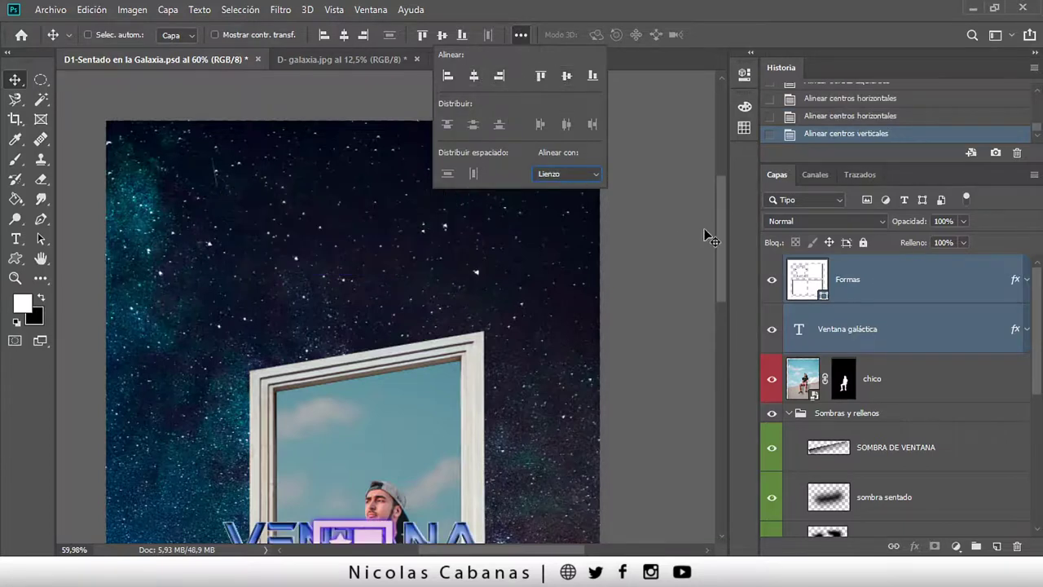
left_click_drag(723, 233, 720, 319)
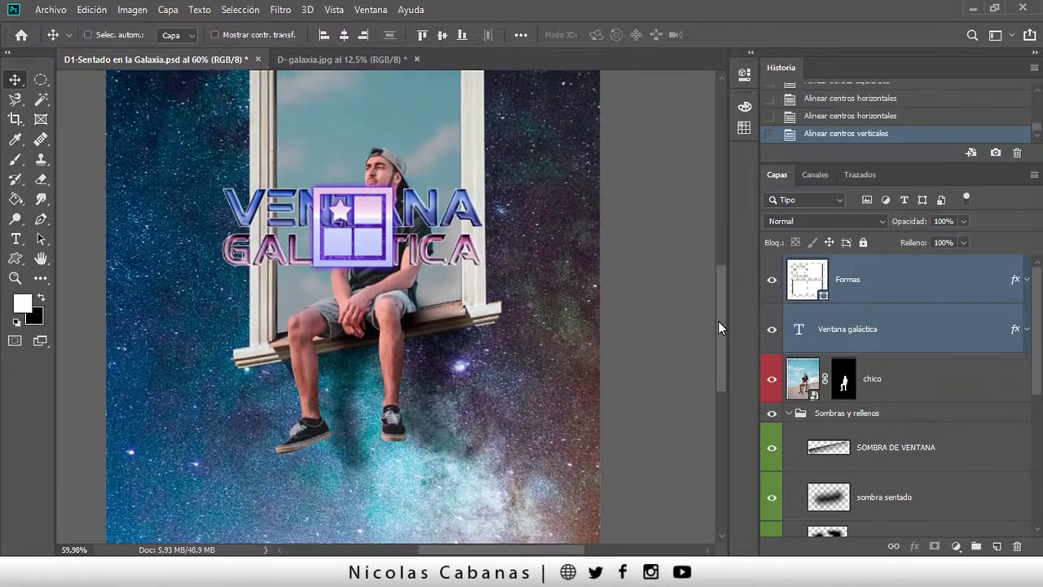
Zoom out, set Alinear con back to Selección, and move the title and icon near the poster top.
key("z")
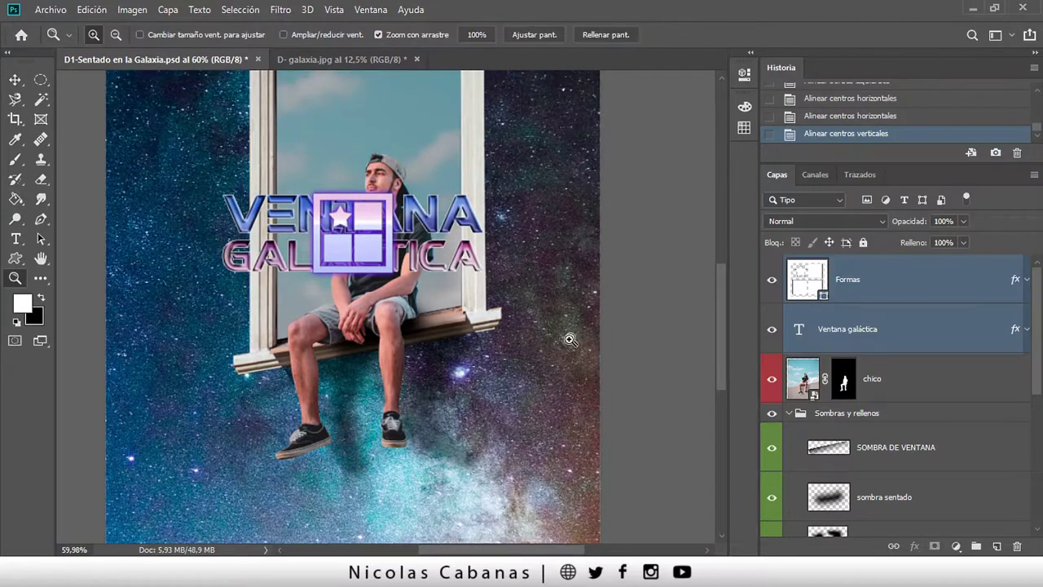
left_click_drag(571, 338, 527, 339)
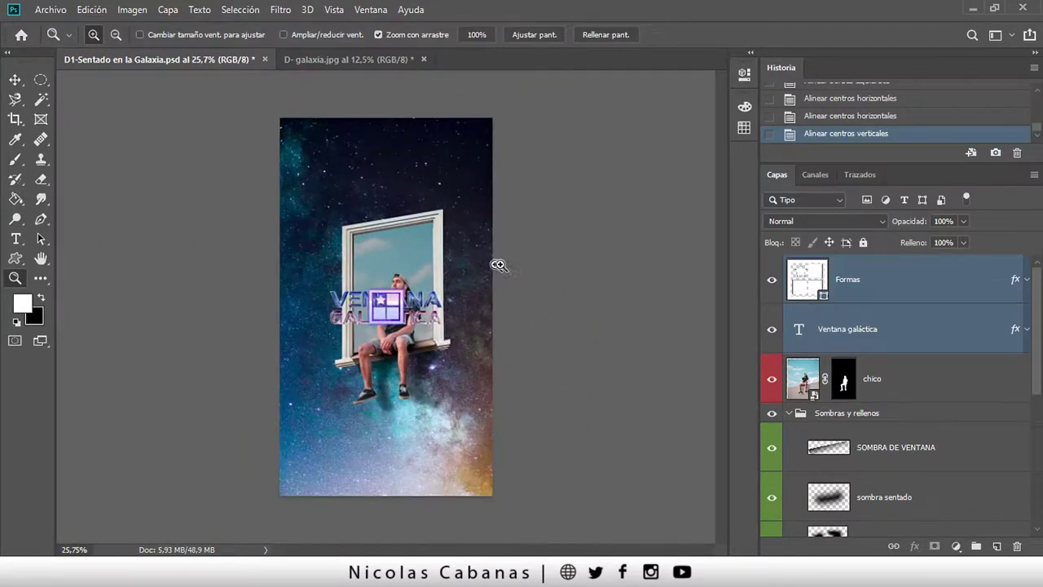
left_click(15, 81)
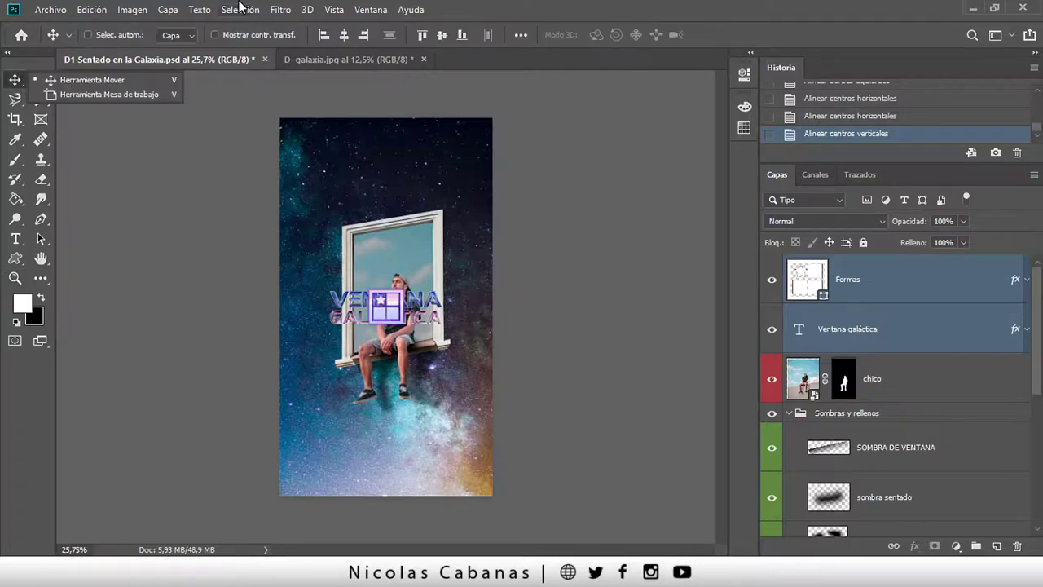
left_click(519, 34)
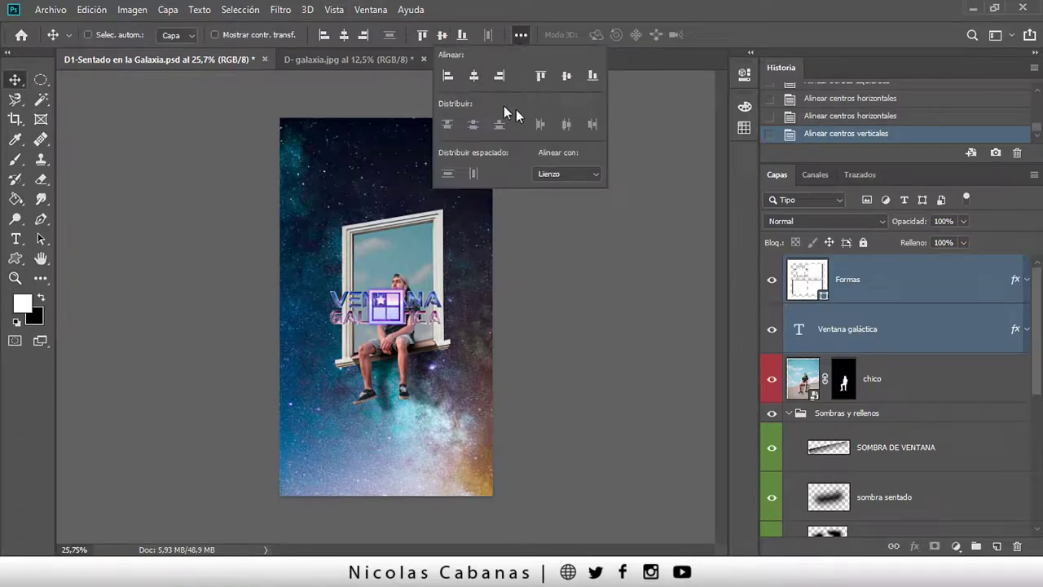
left_click(570, 175)
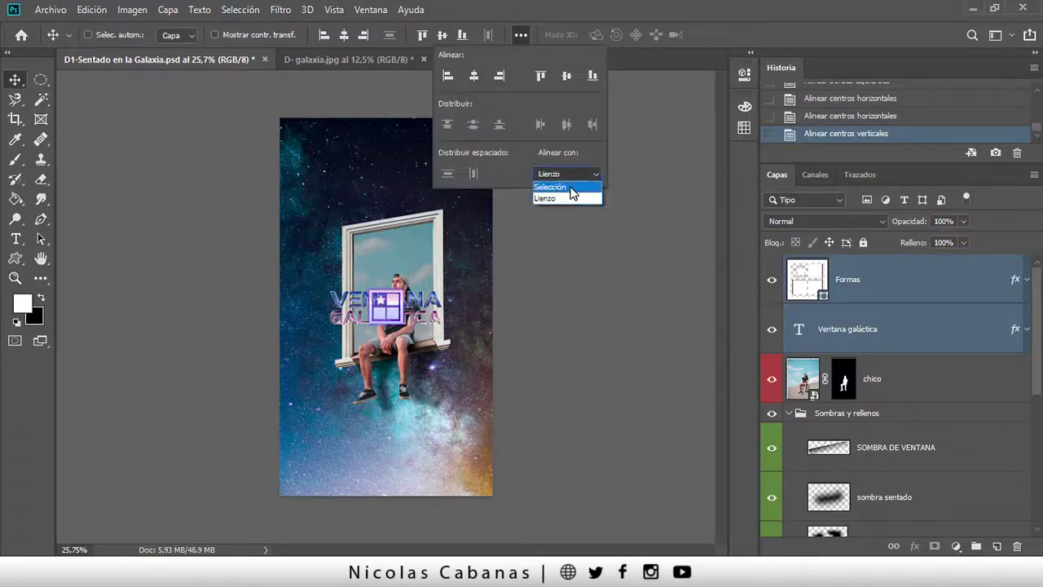
left_click(570, 187)
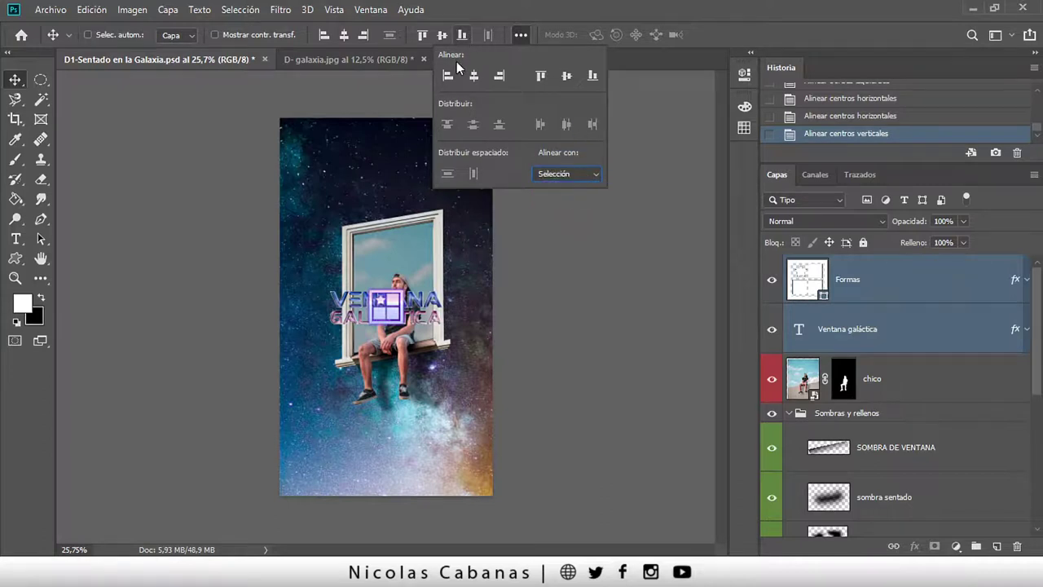
mouse_move(379, 300)
left_mouse_down()
mouse_move(388, 222)
mouse_move(368, 160)
mouse_move(359, 163)
left_mouse_up()
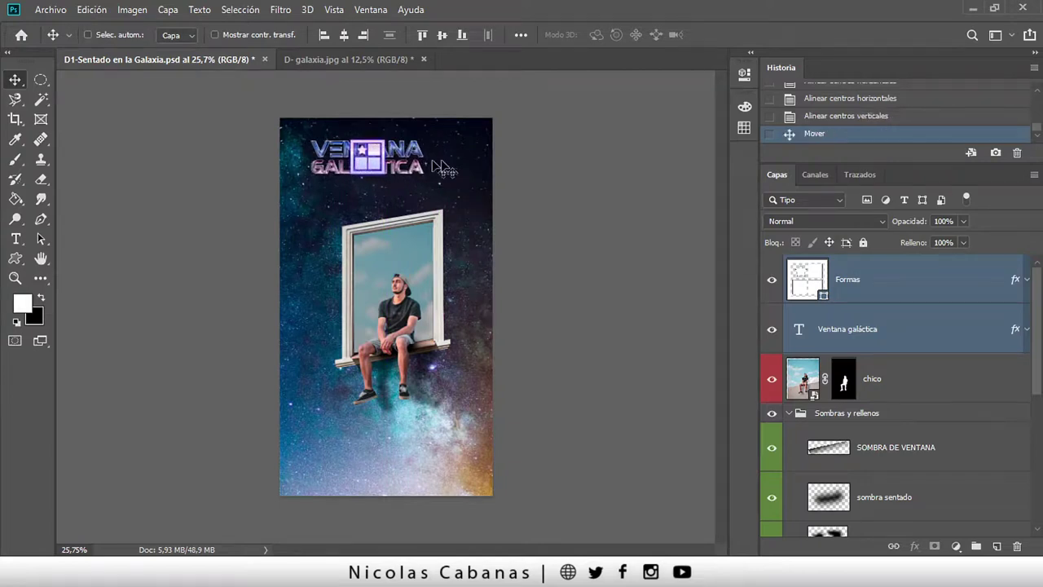
left_click(880, 277)
Drag the window icon on the Formas layer to sit right of the 'Ventana Galáctica' title.
left_click_drag(389, 183, 465, 176)
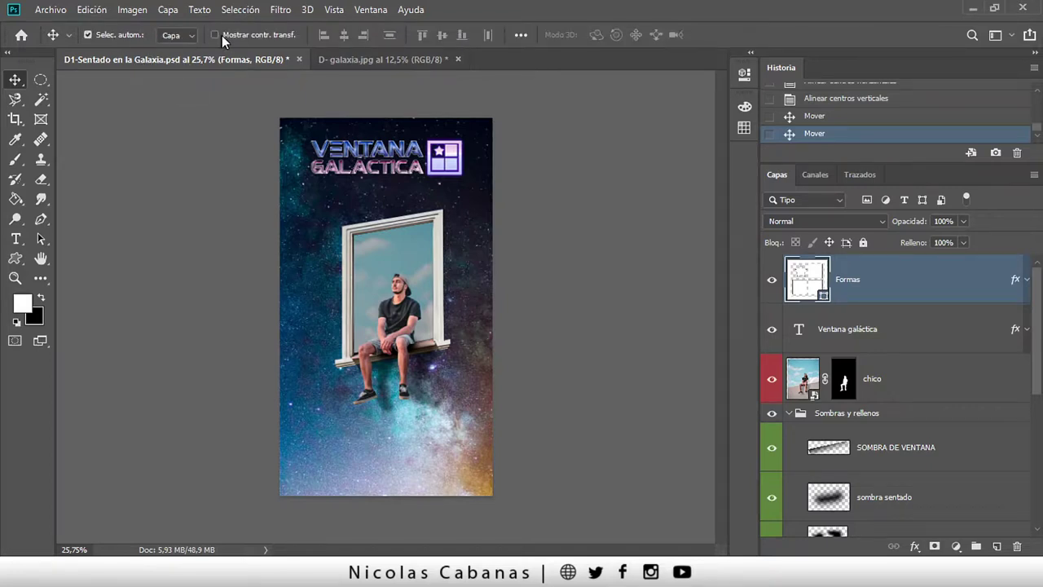
left_click(220, 35)
left_click(227, 34)
key("ctrl")
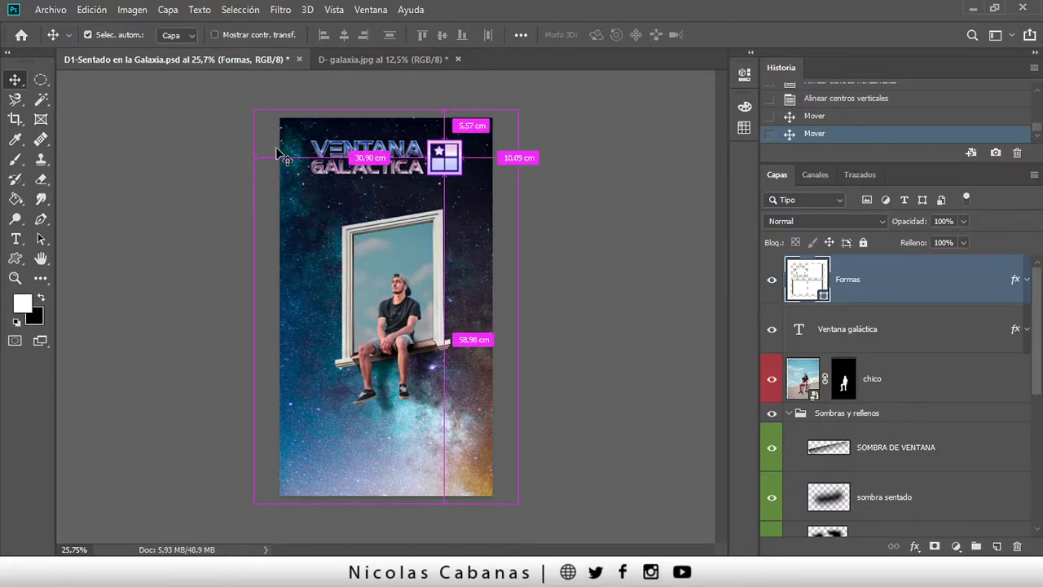